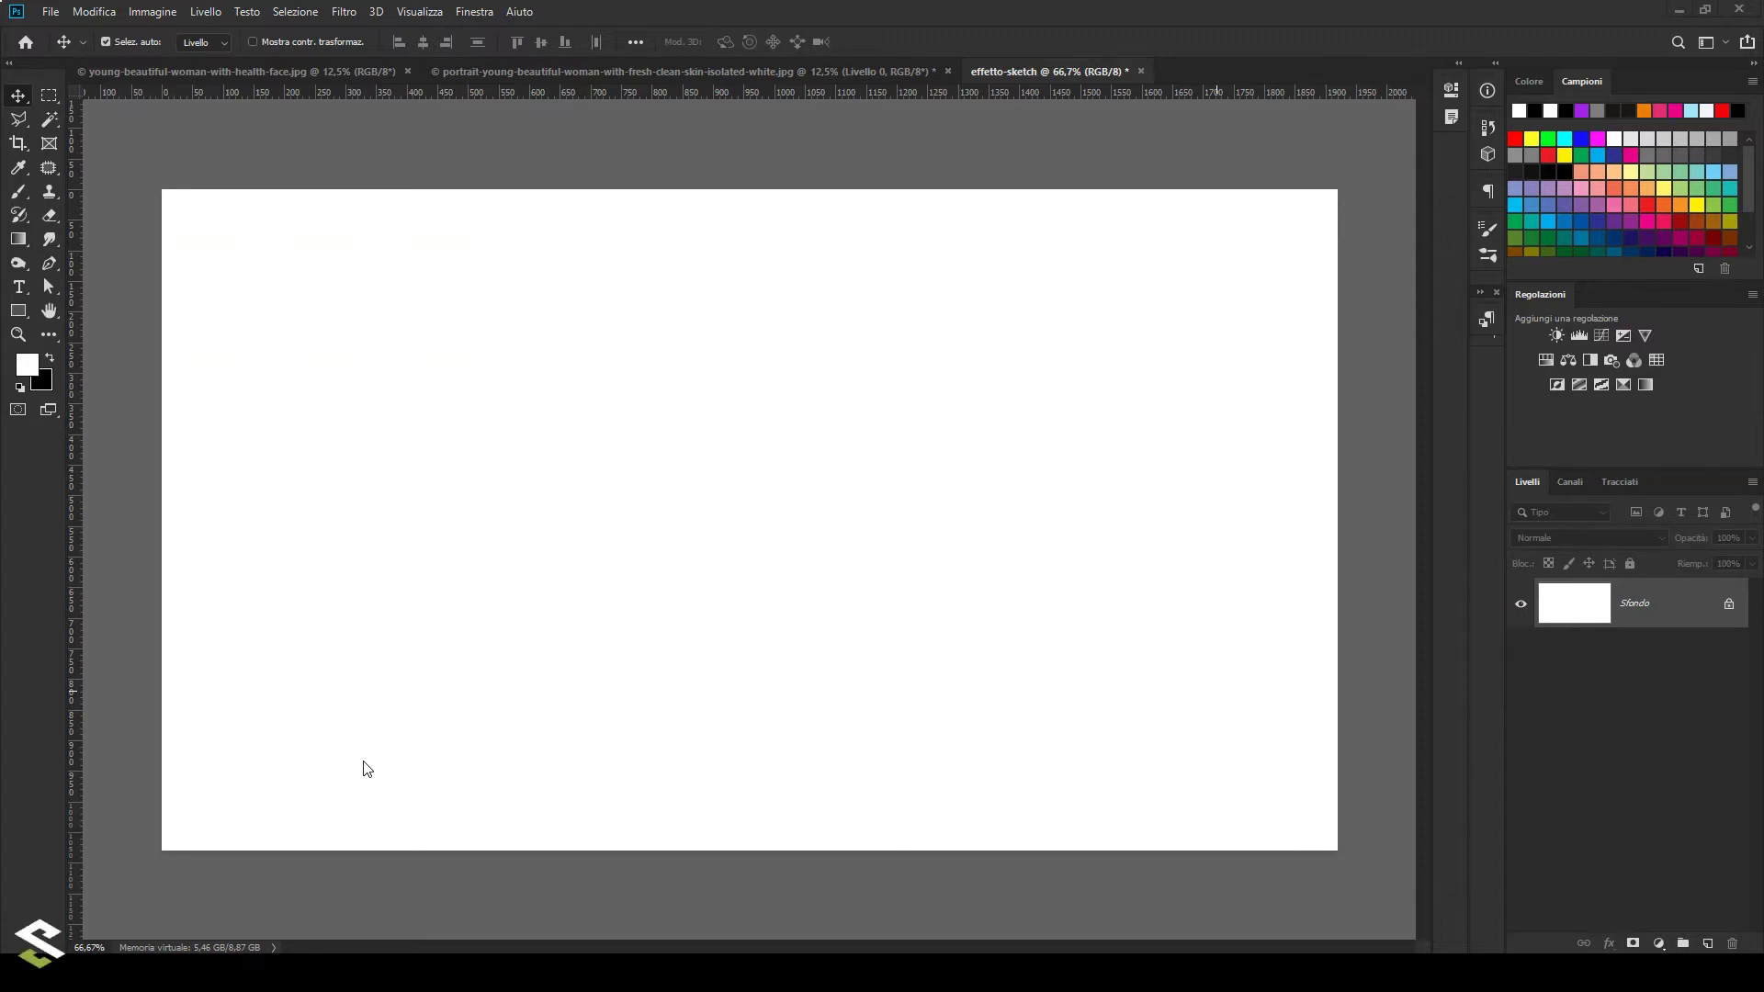
Drag the woman's portrait into the effetto-sketch document as Livello 1.
click(367, 450)
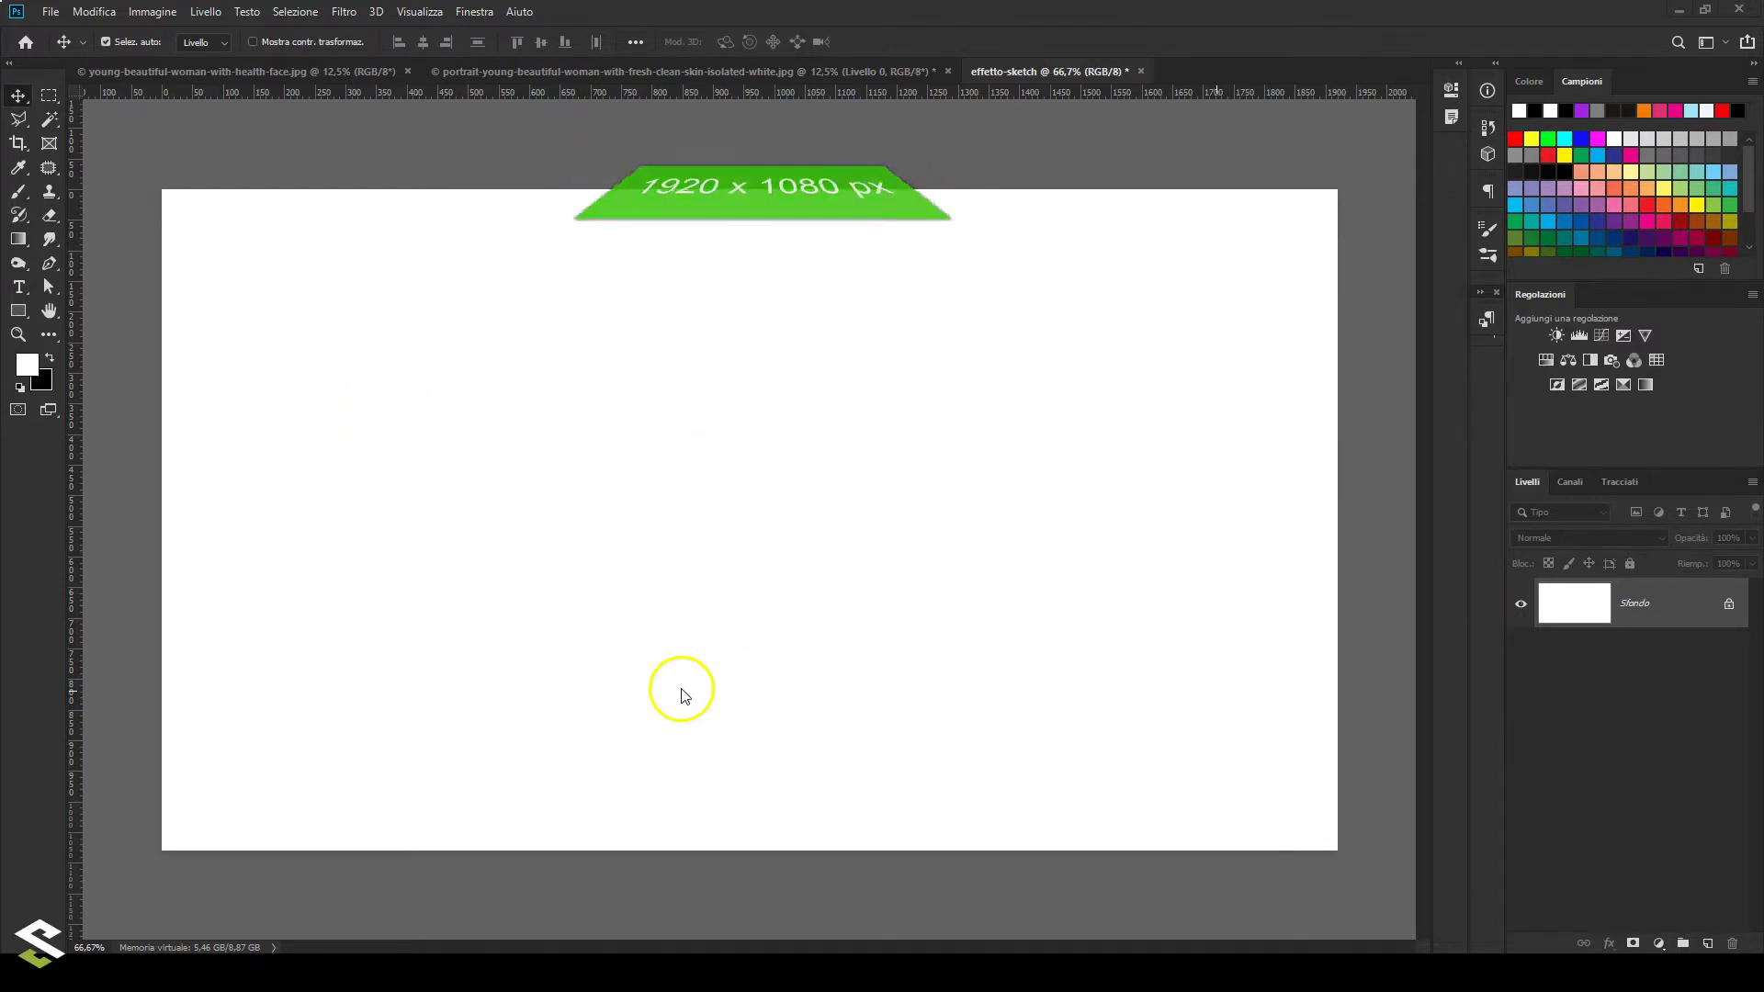
click(733, 75)
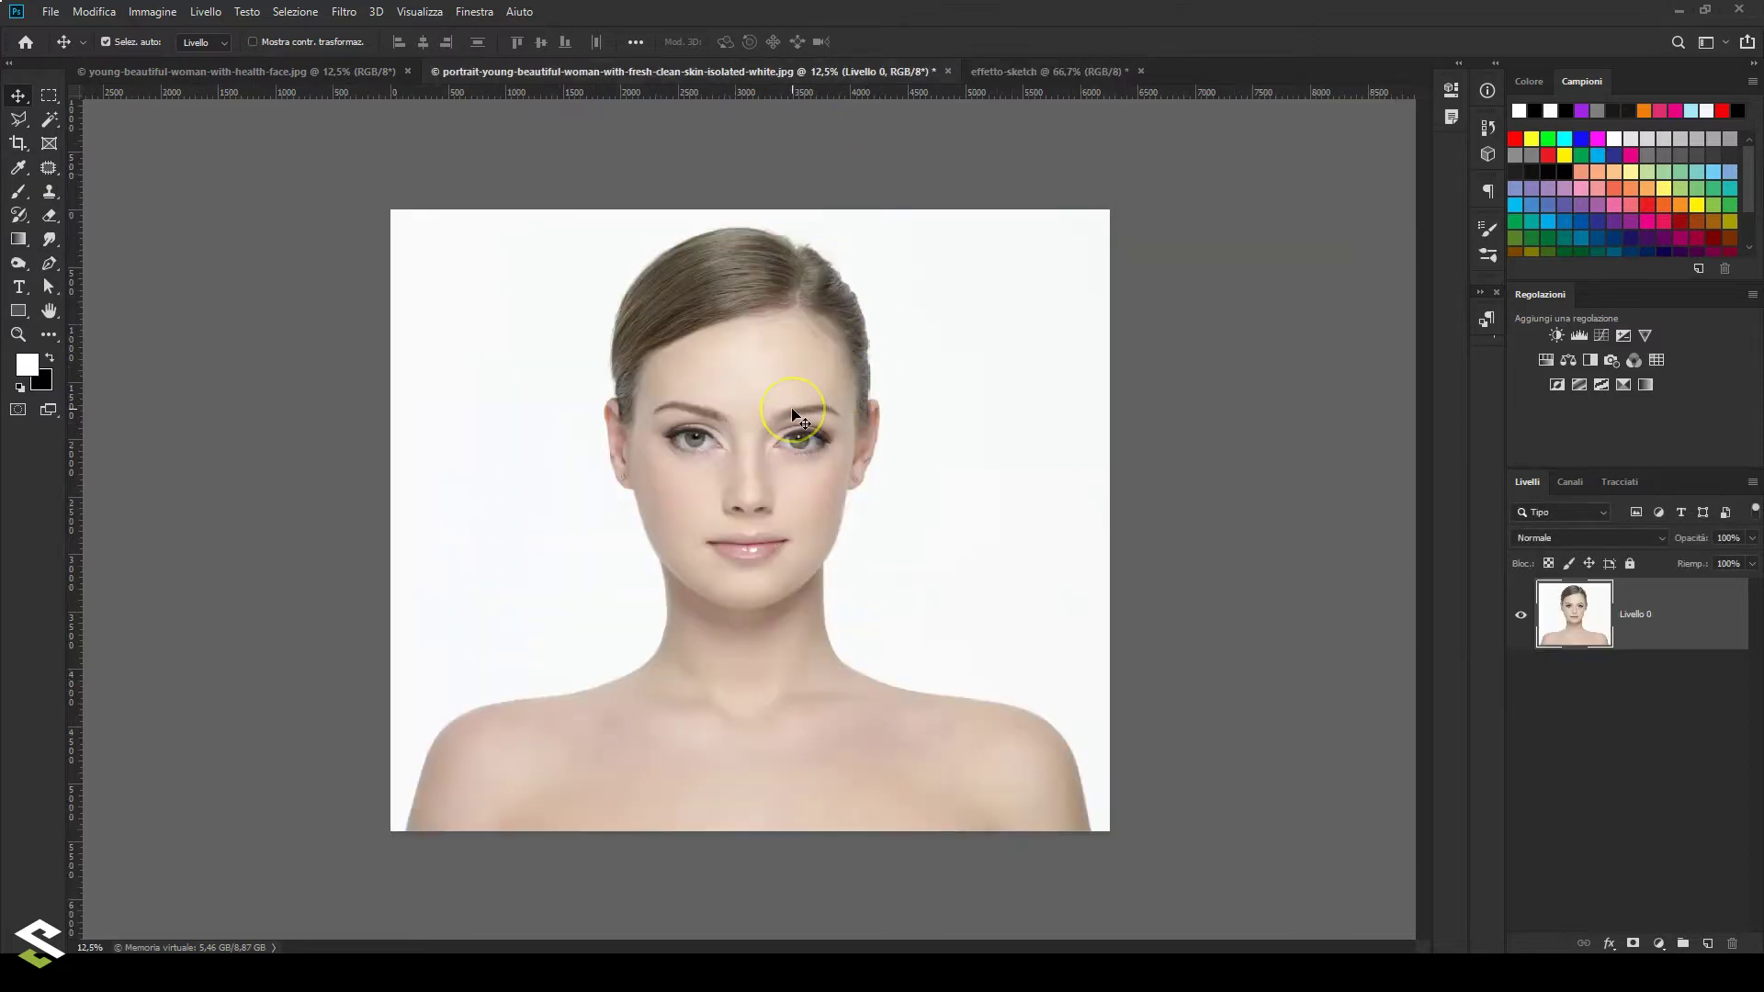
click(742, 388)
drag(740, 389, 1029, 83)
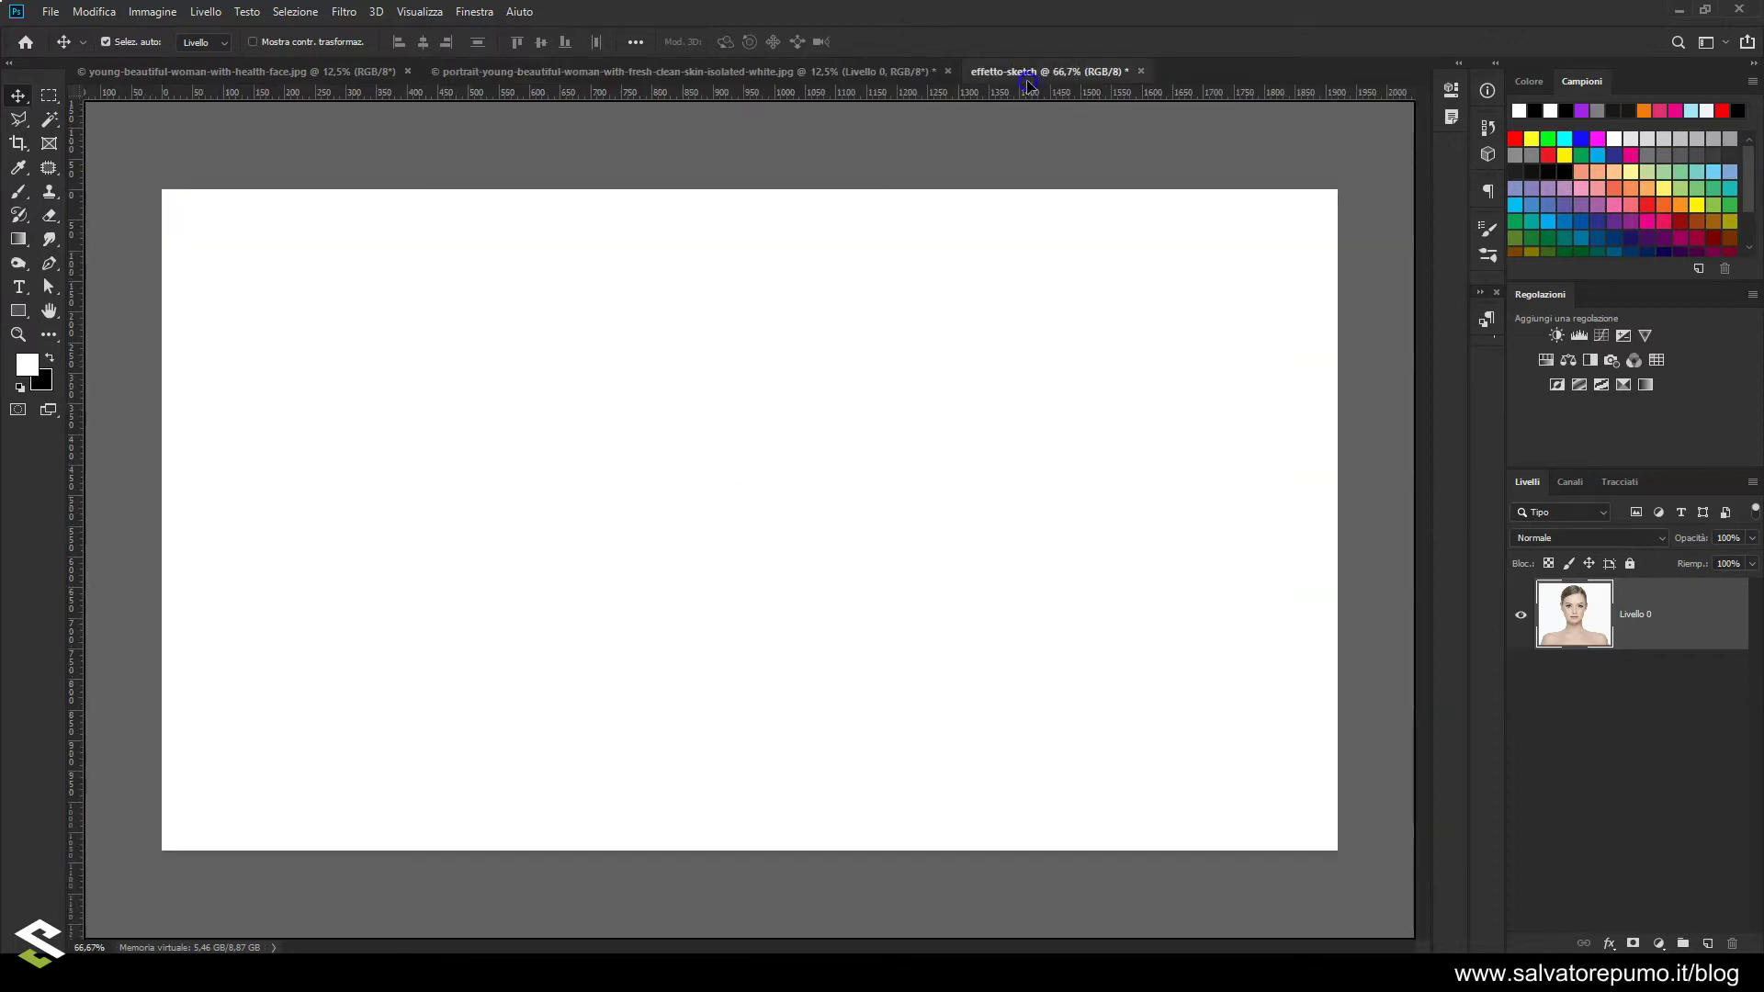
drag(1029, 82, 761, 479)
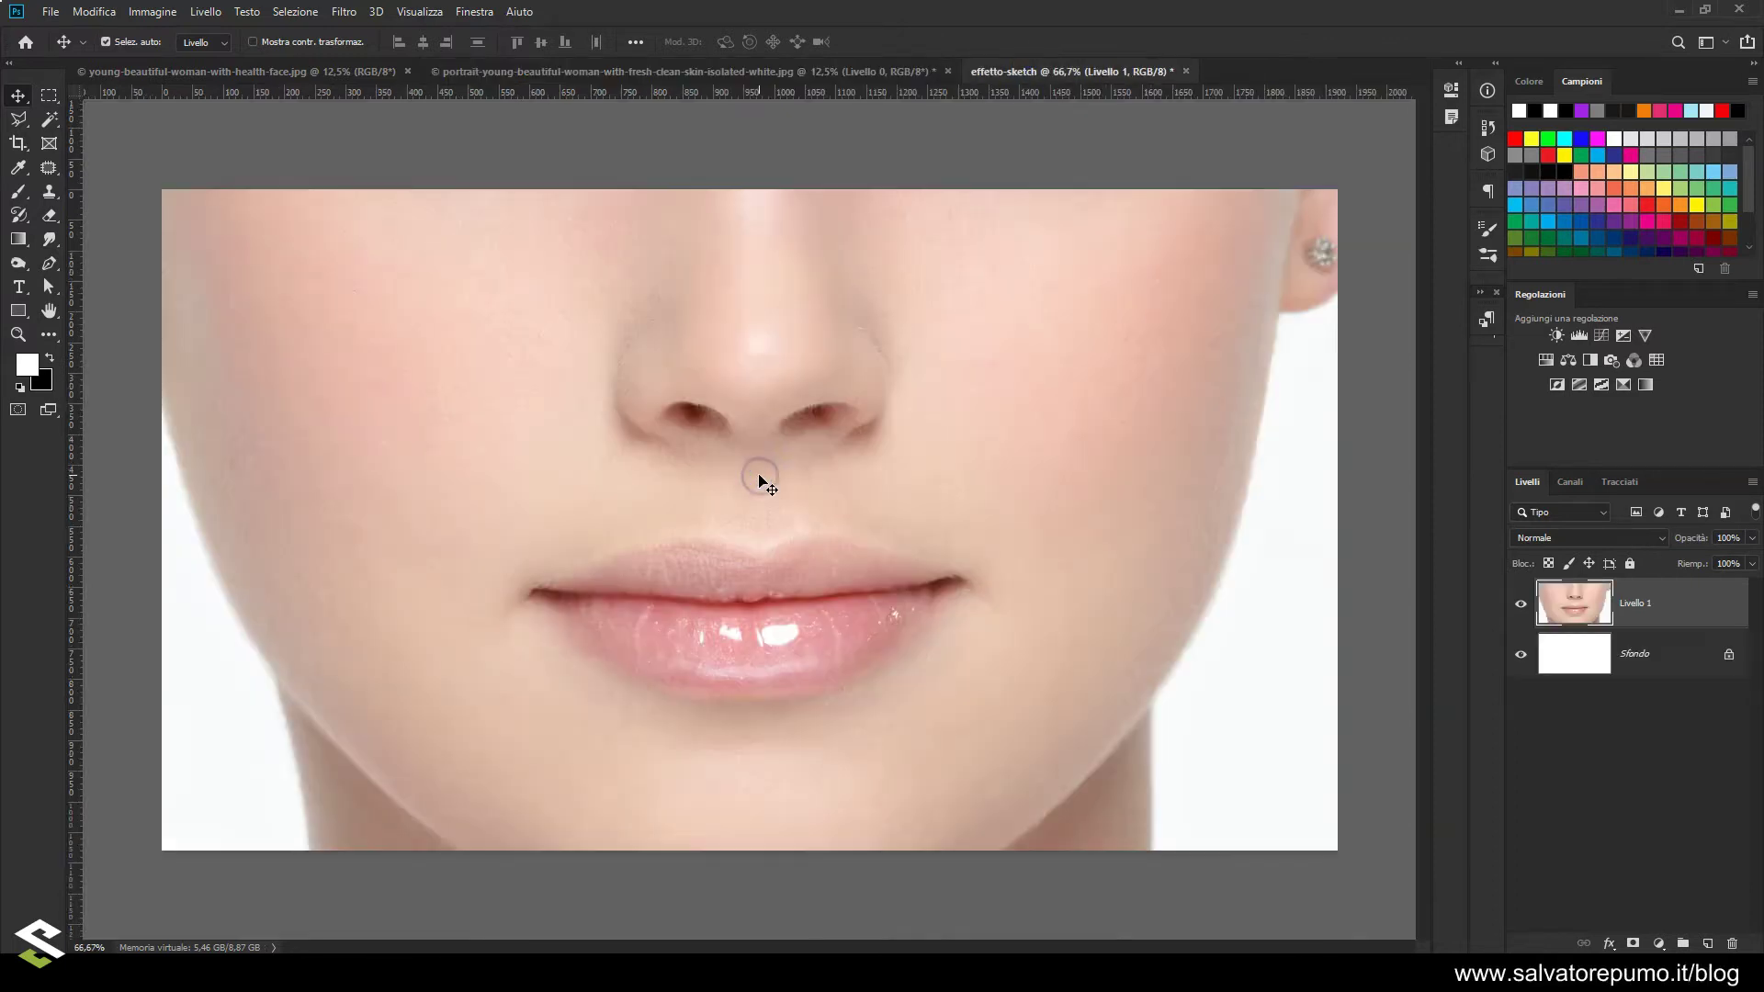
Convert Livello 1 to a smart object and scale it to about 37% so the whole face fits.
right_click(1674, 606)
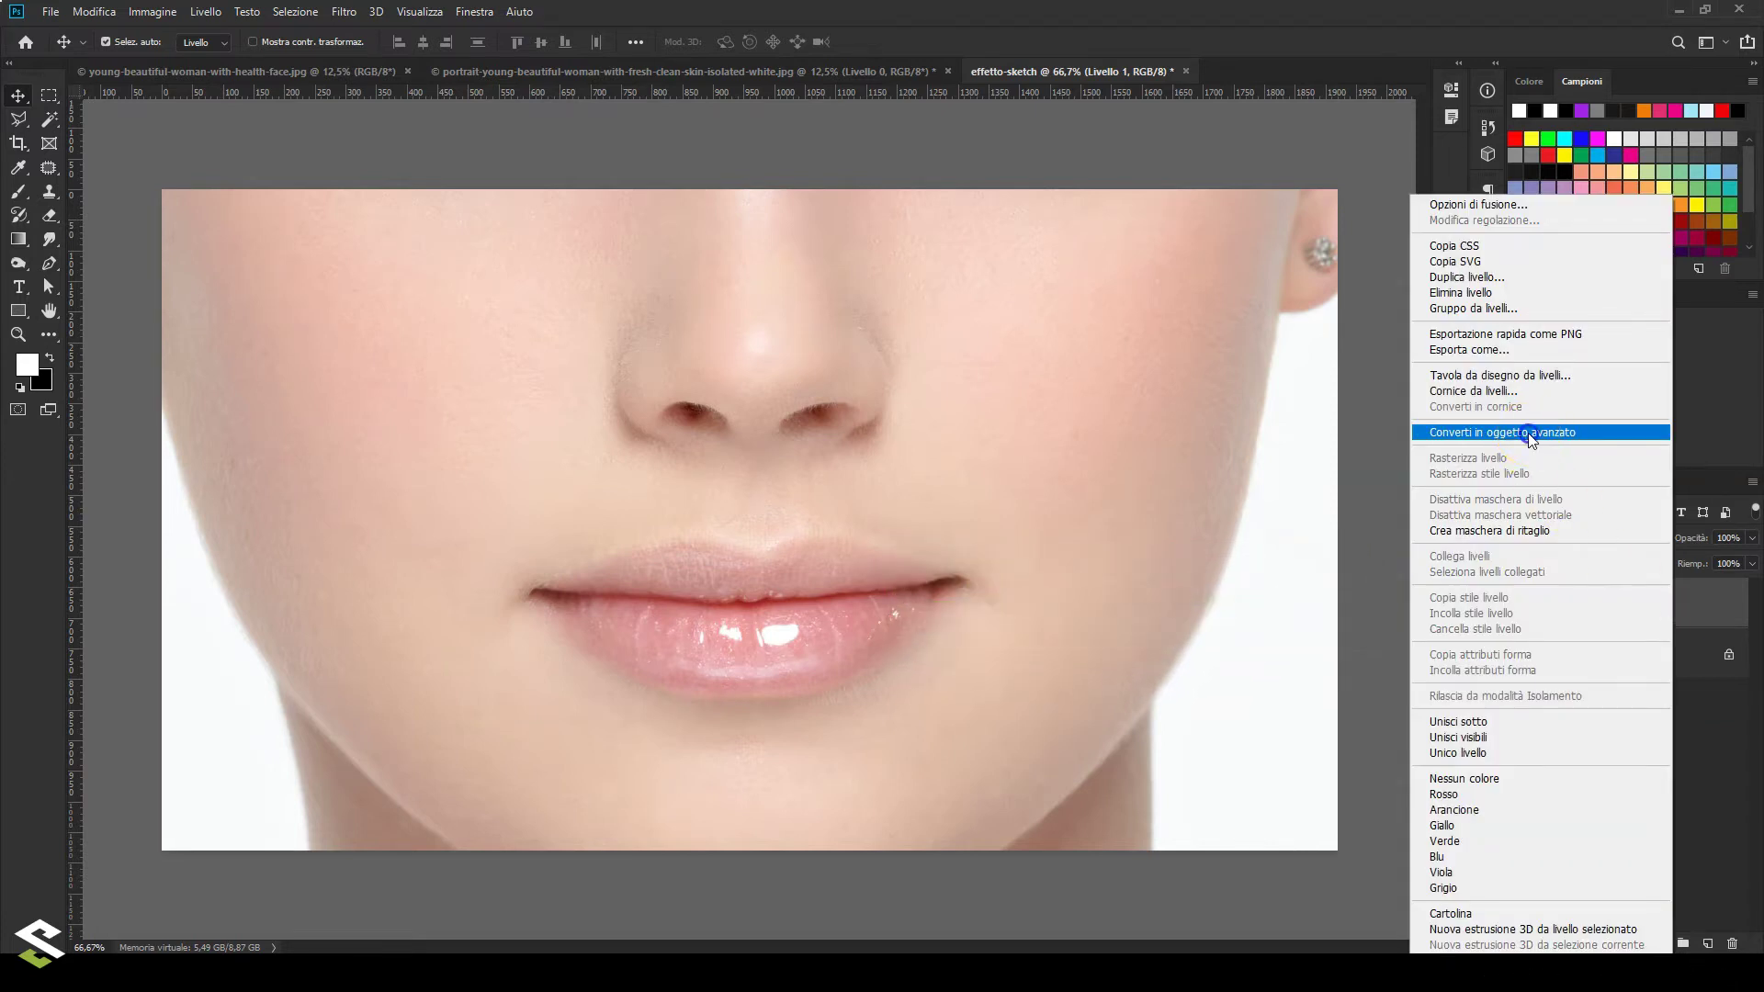
click(1531, 440)
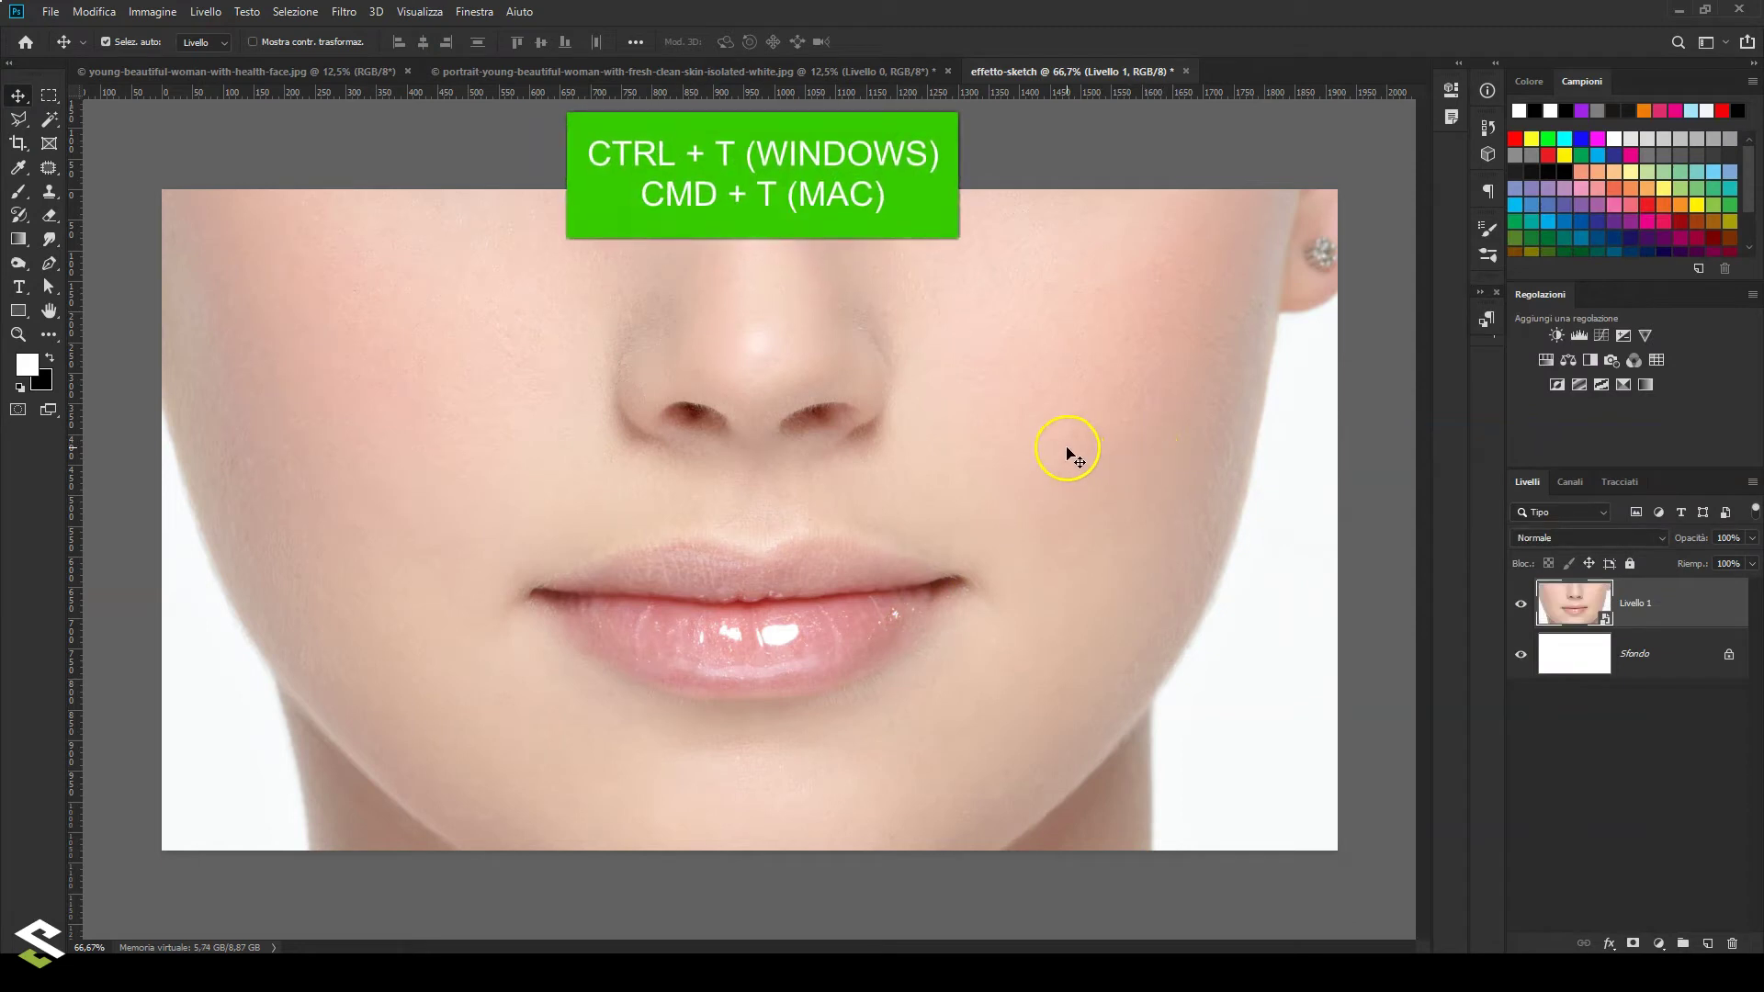
key(ctrl+t)
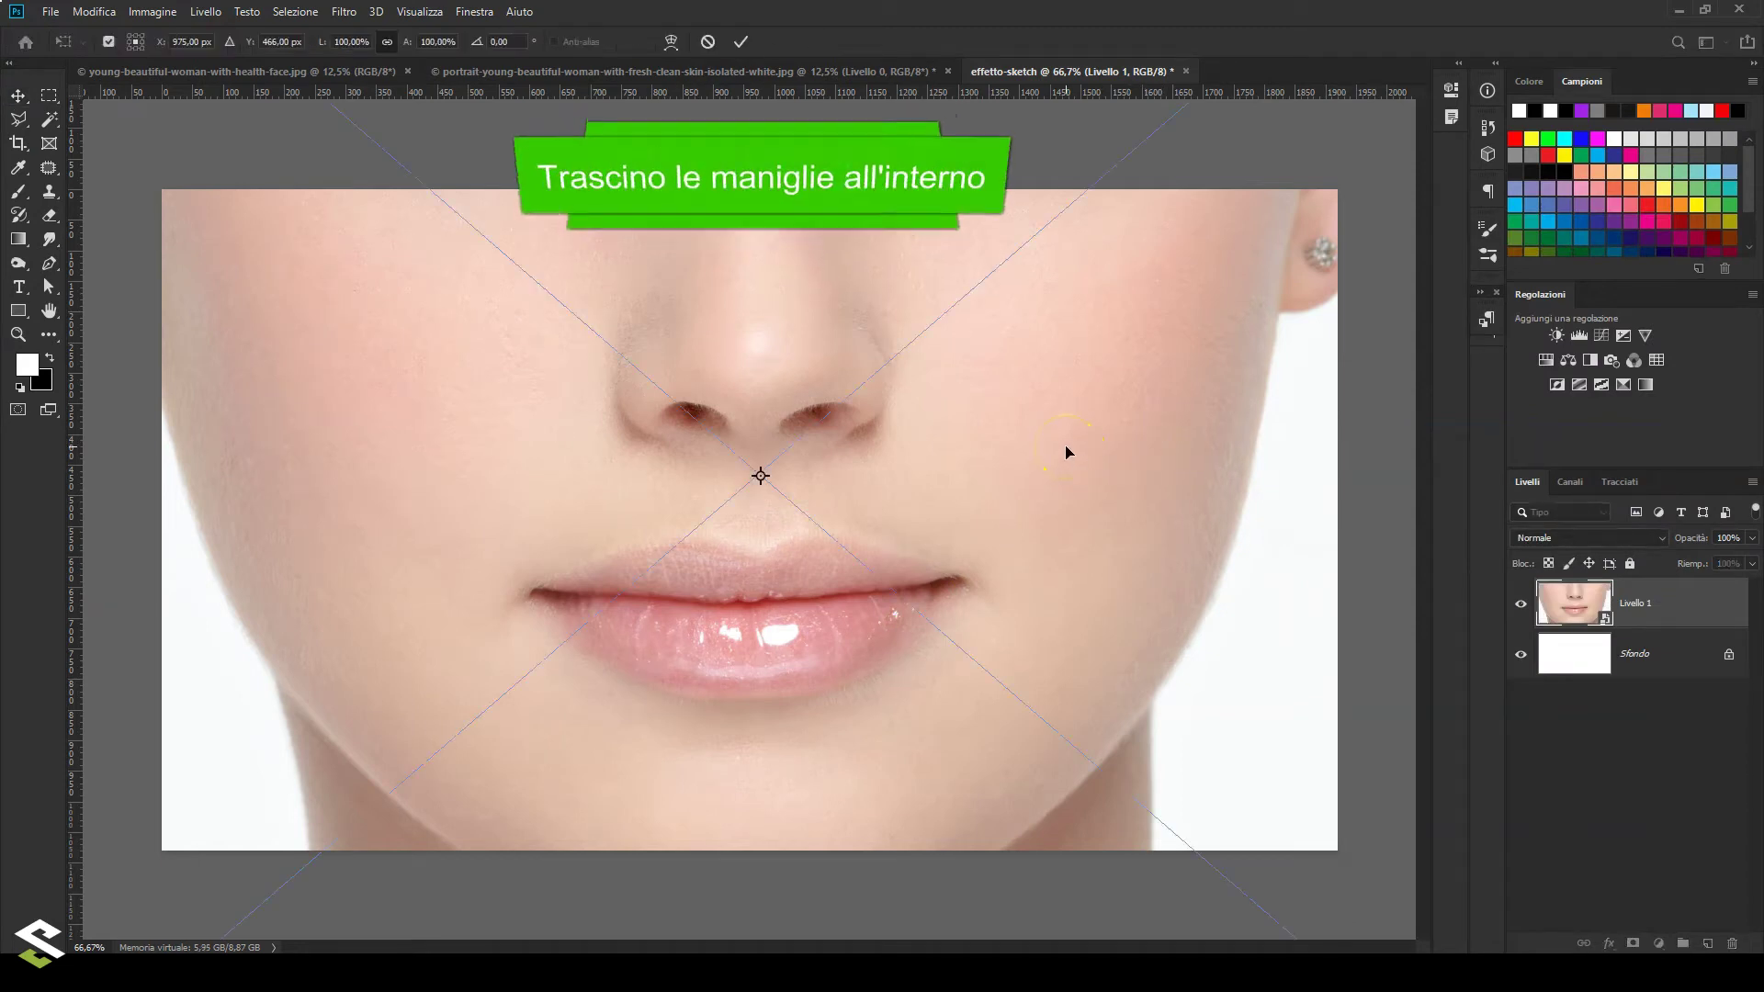
key(ctrl+0)
drag(1160, 162, 844, 450)
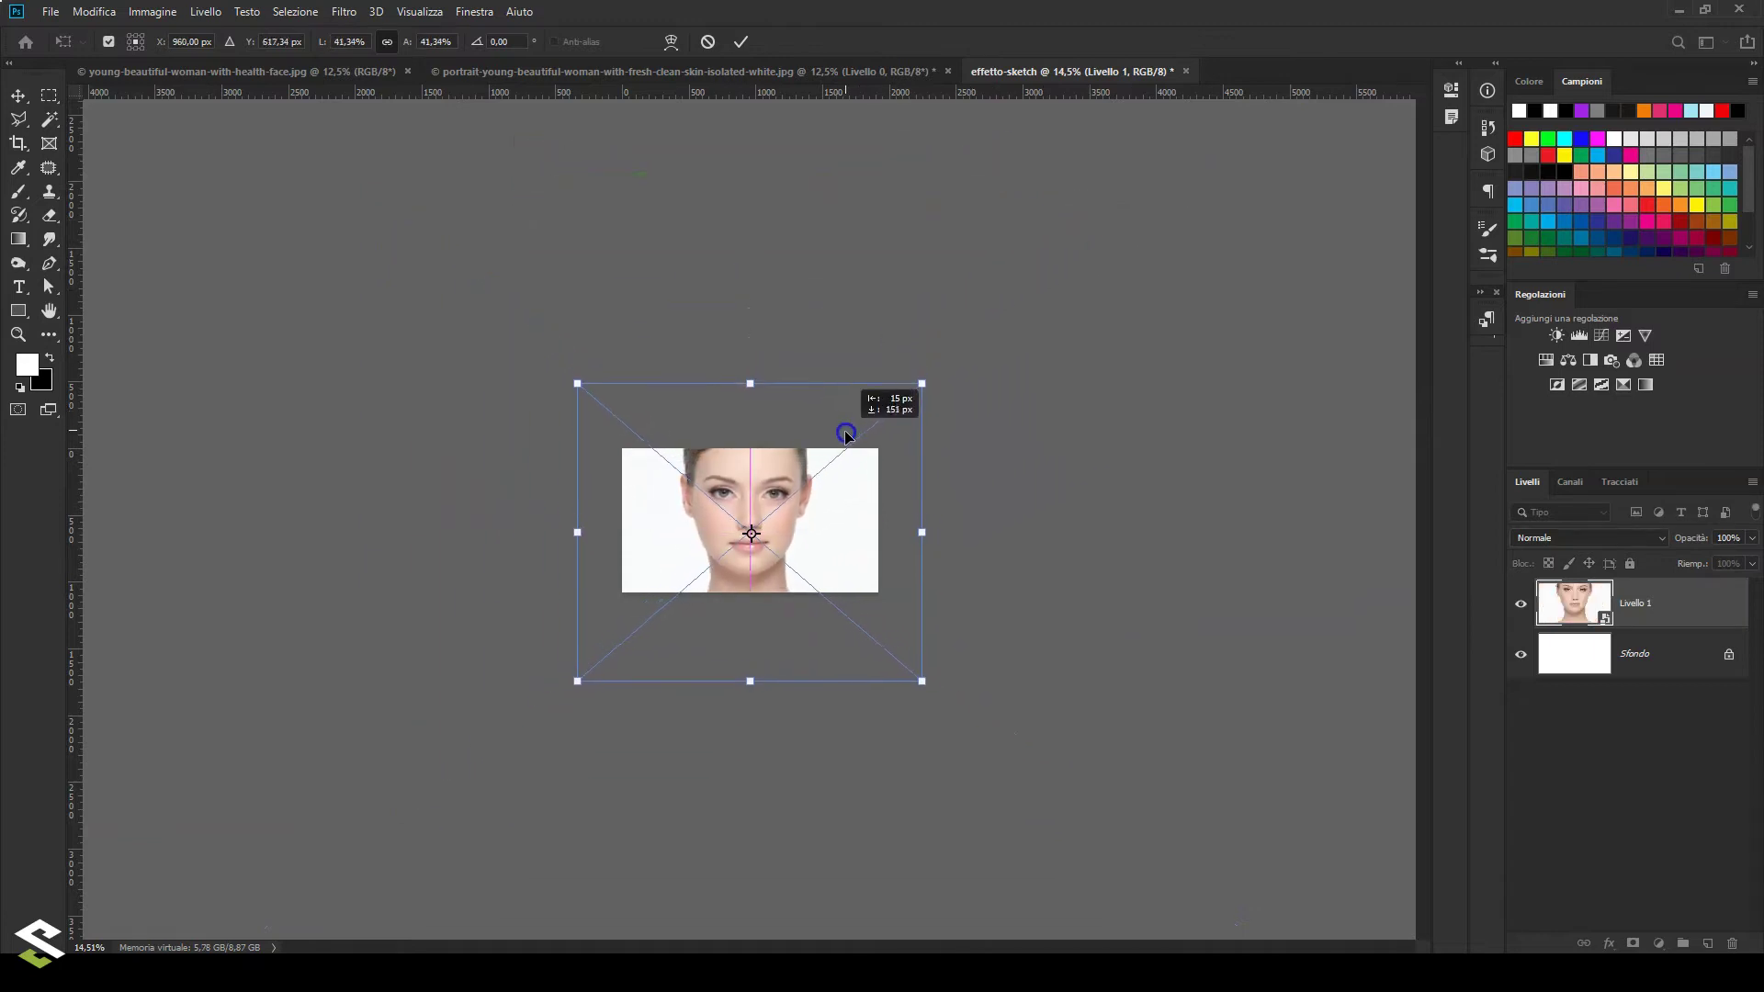
drag(924, 396, 904, 409)
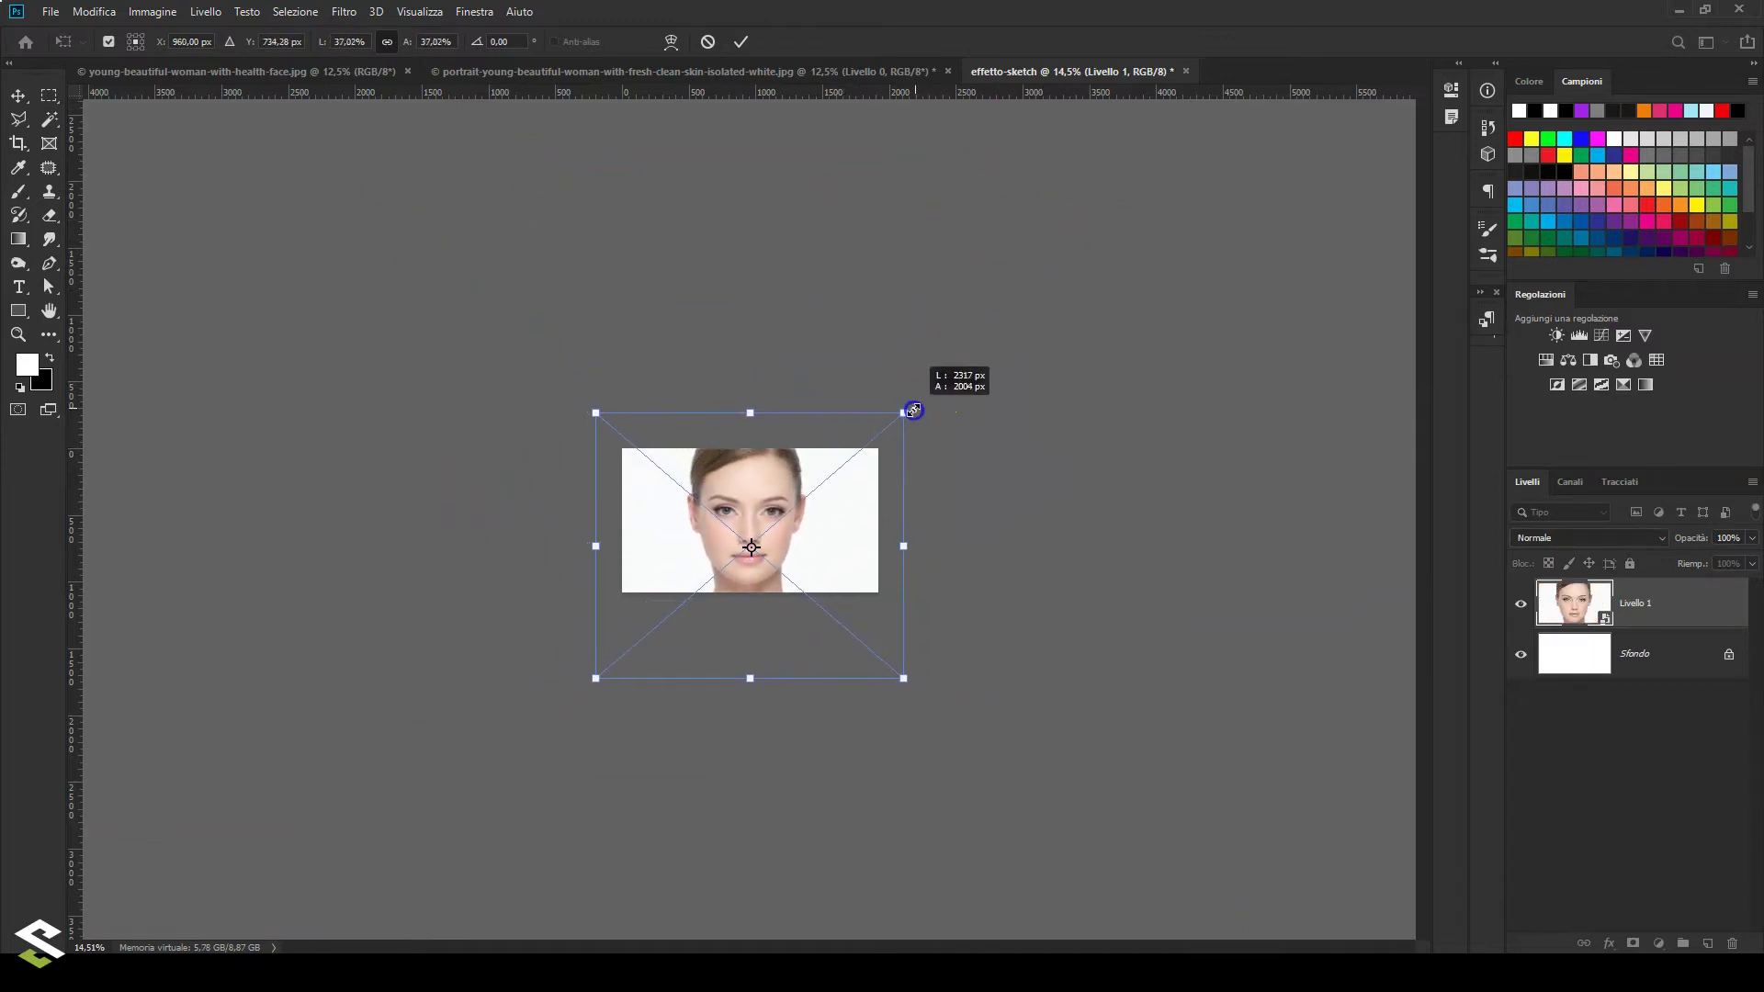
click(916, 444)
key(ctrl+0)
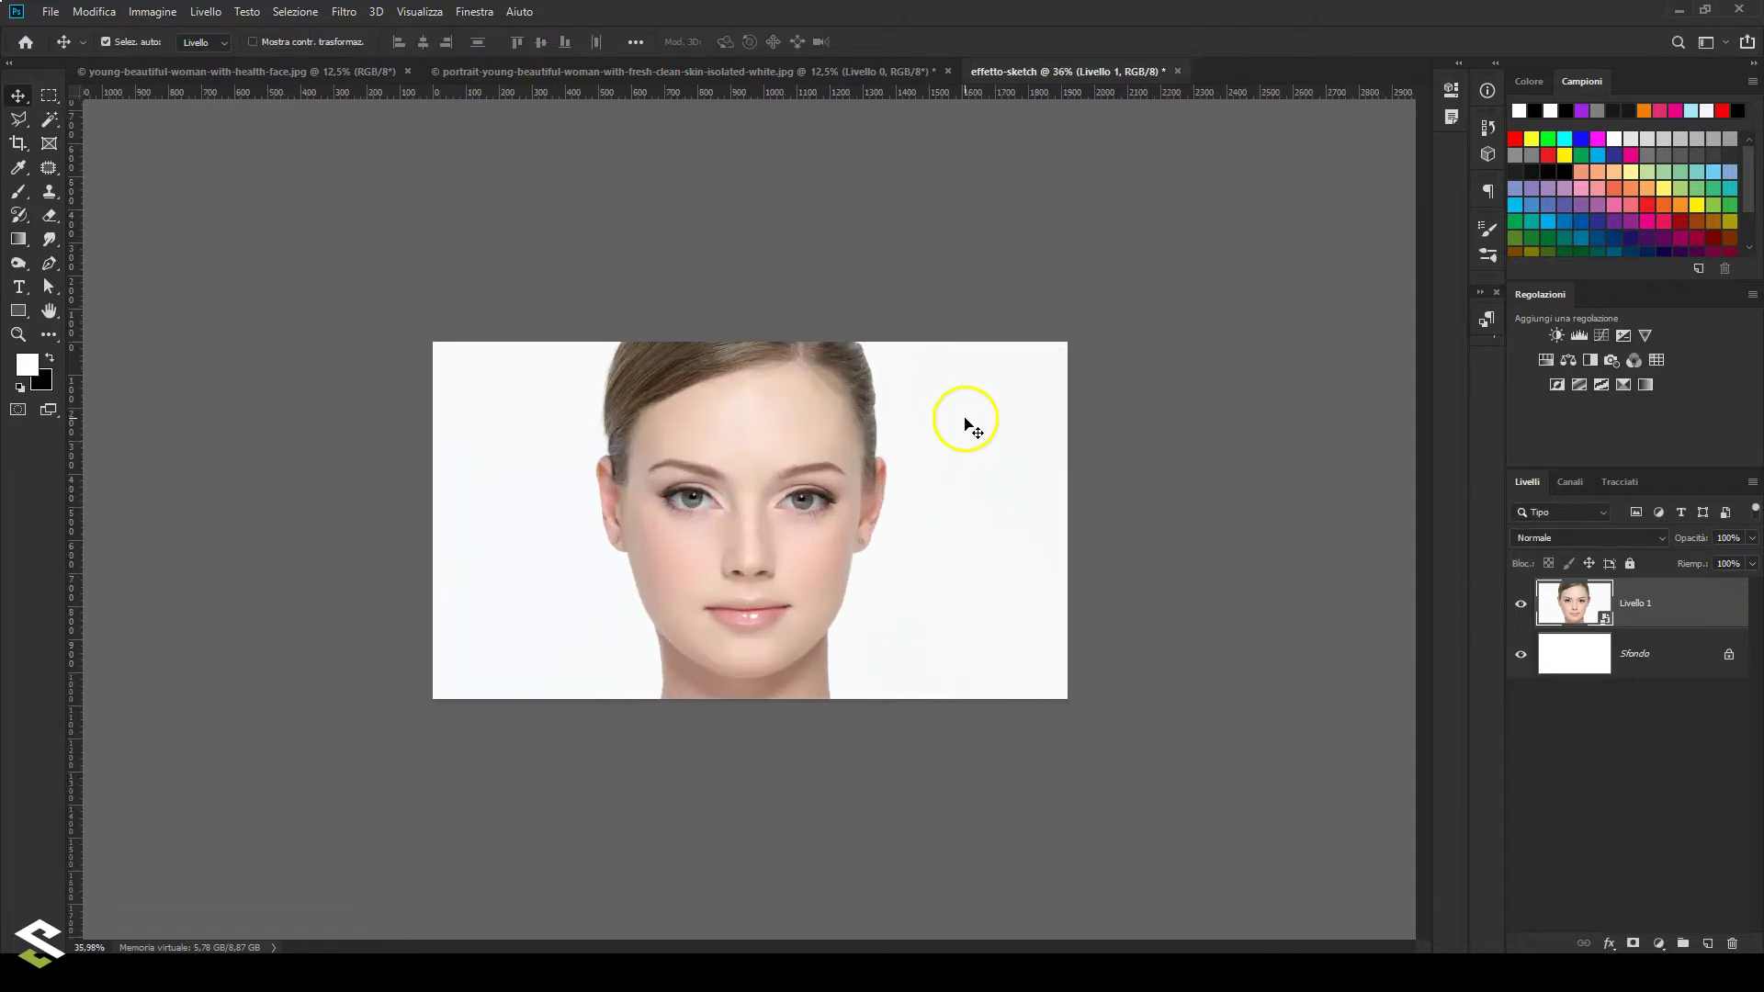
key(ctrl+plus)
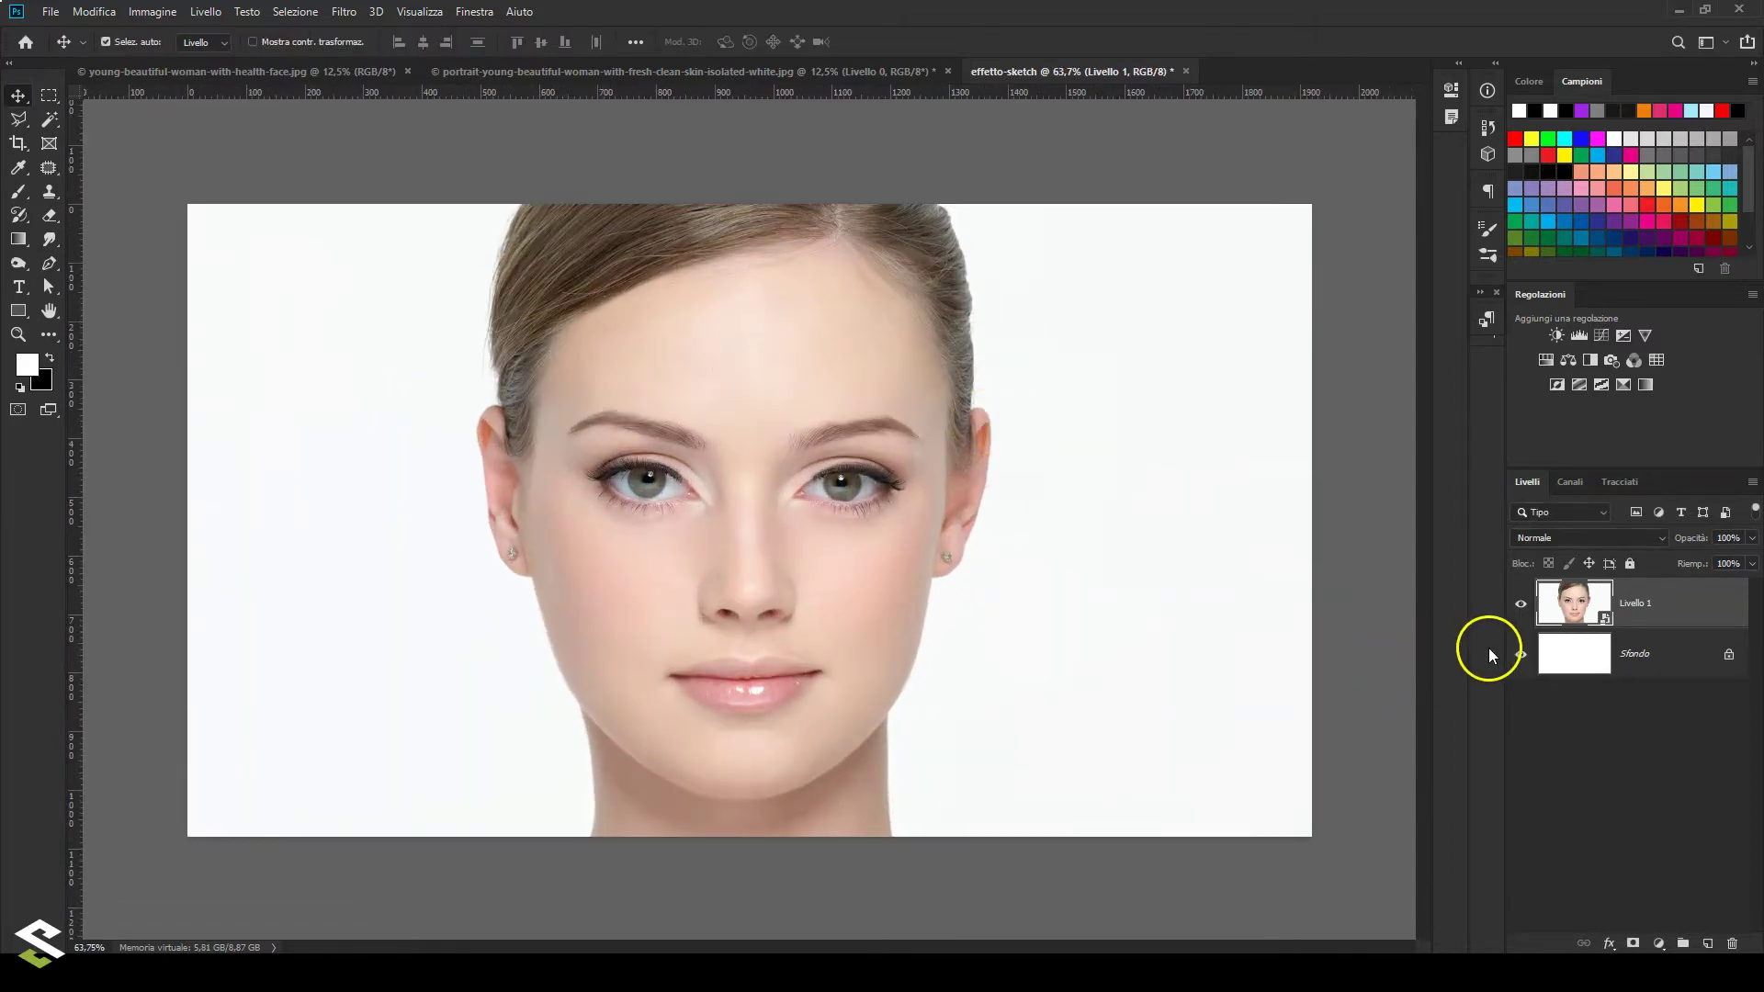
Hide the portrait layer and add a new empty layer for the scribble.
click(1520, 608)
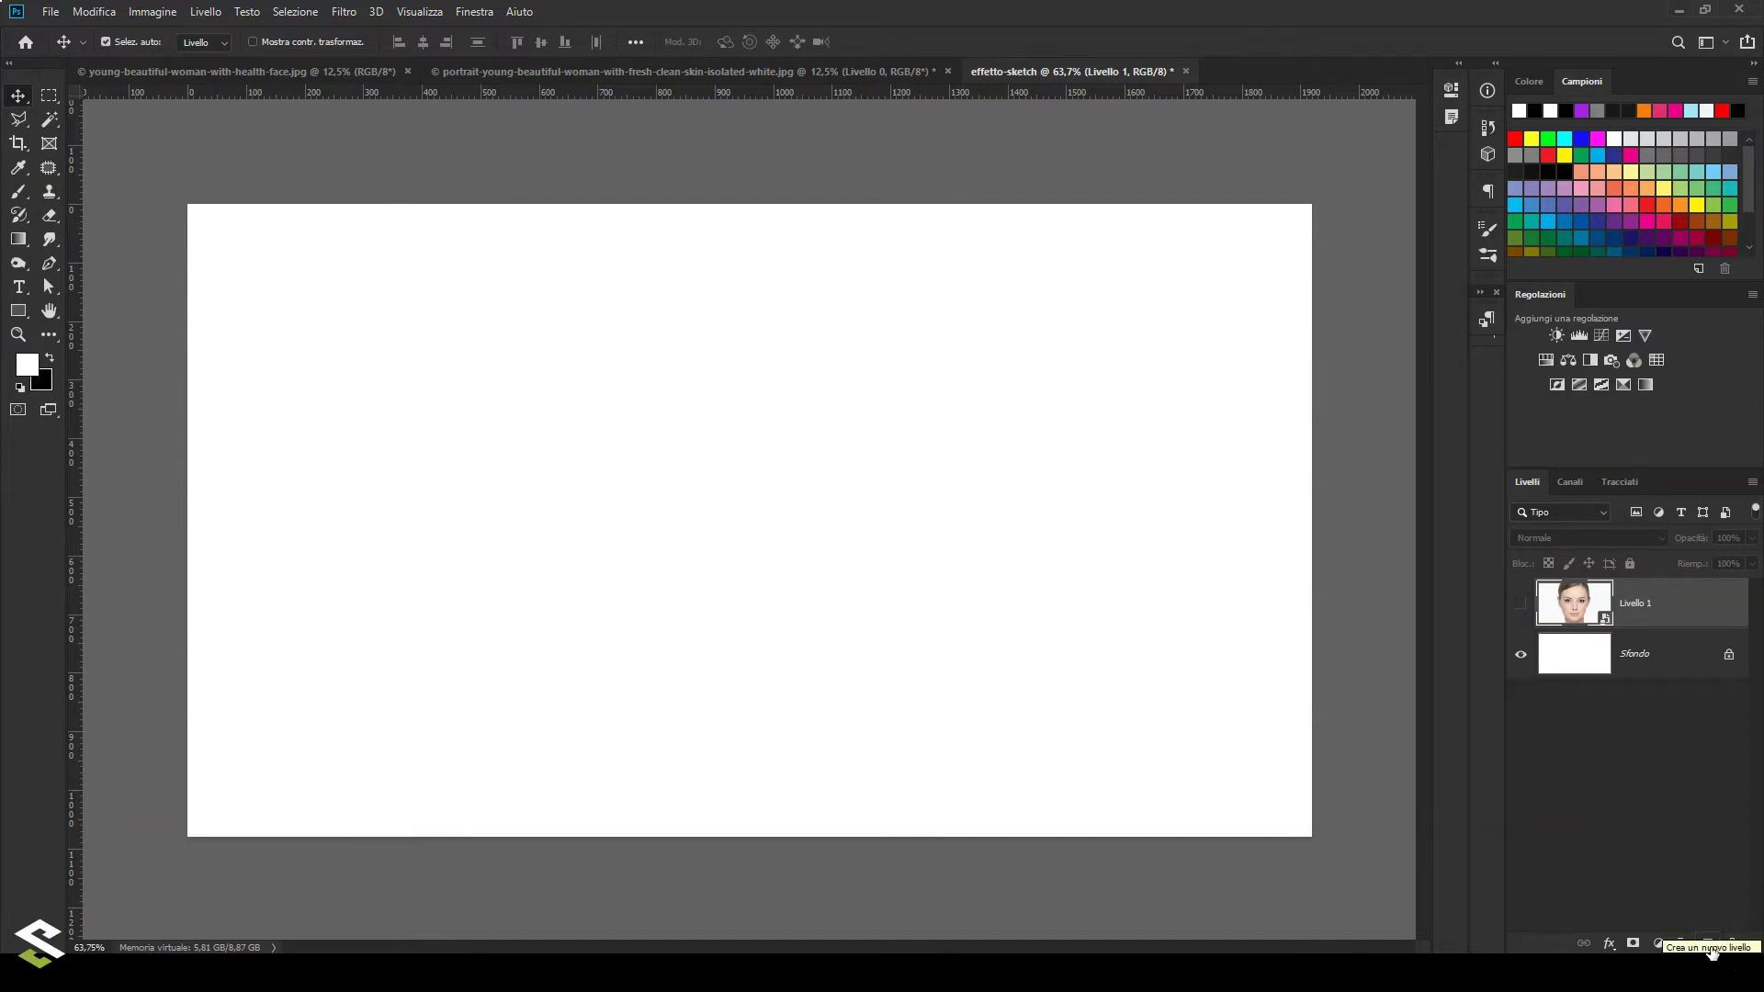
click(1708, 945)
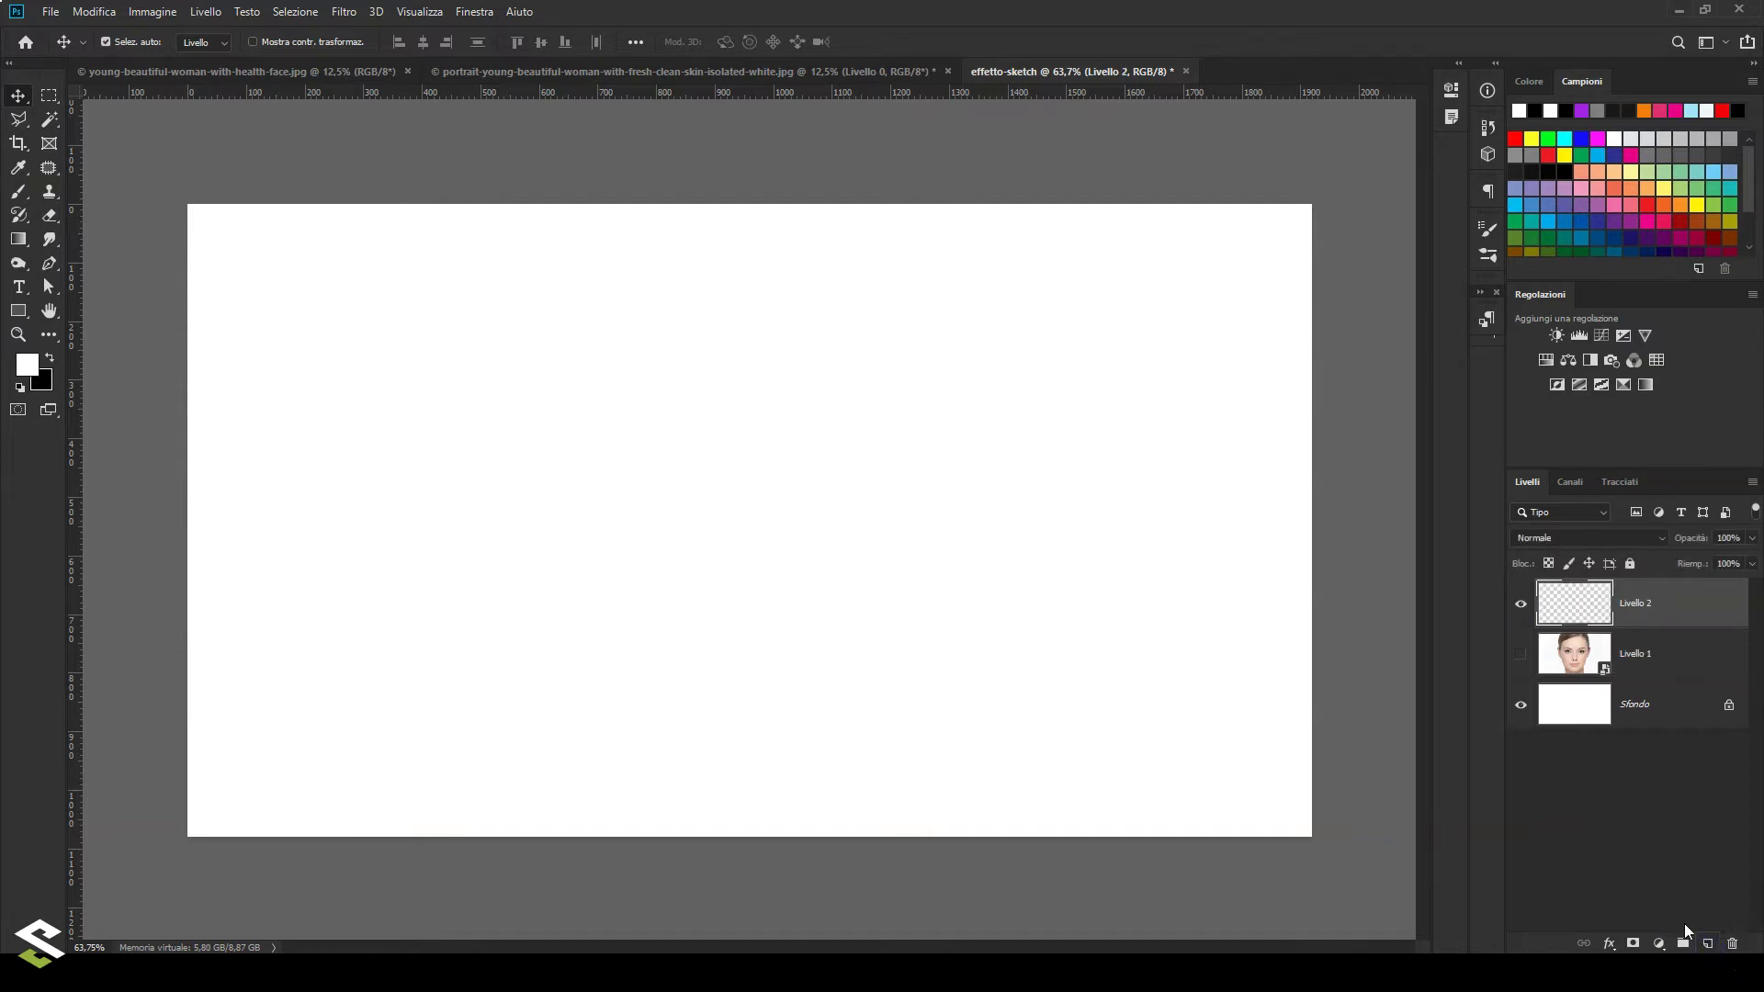
click(22, 193)
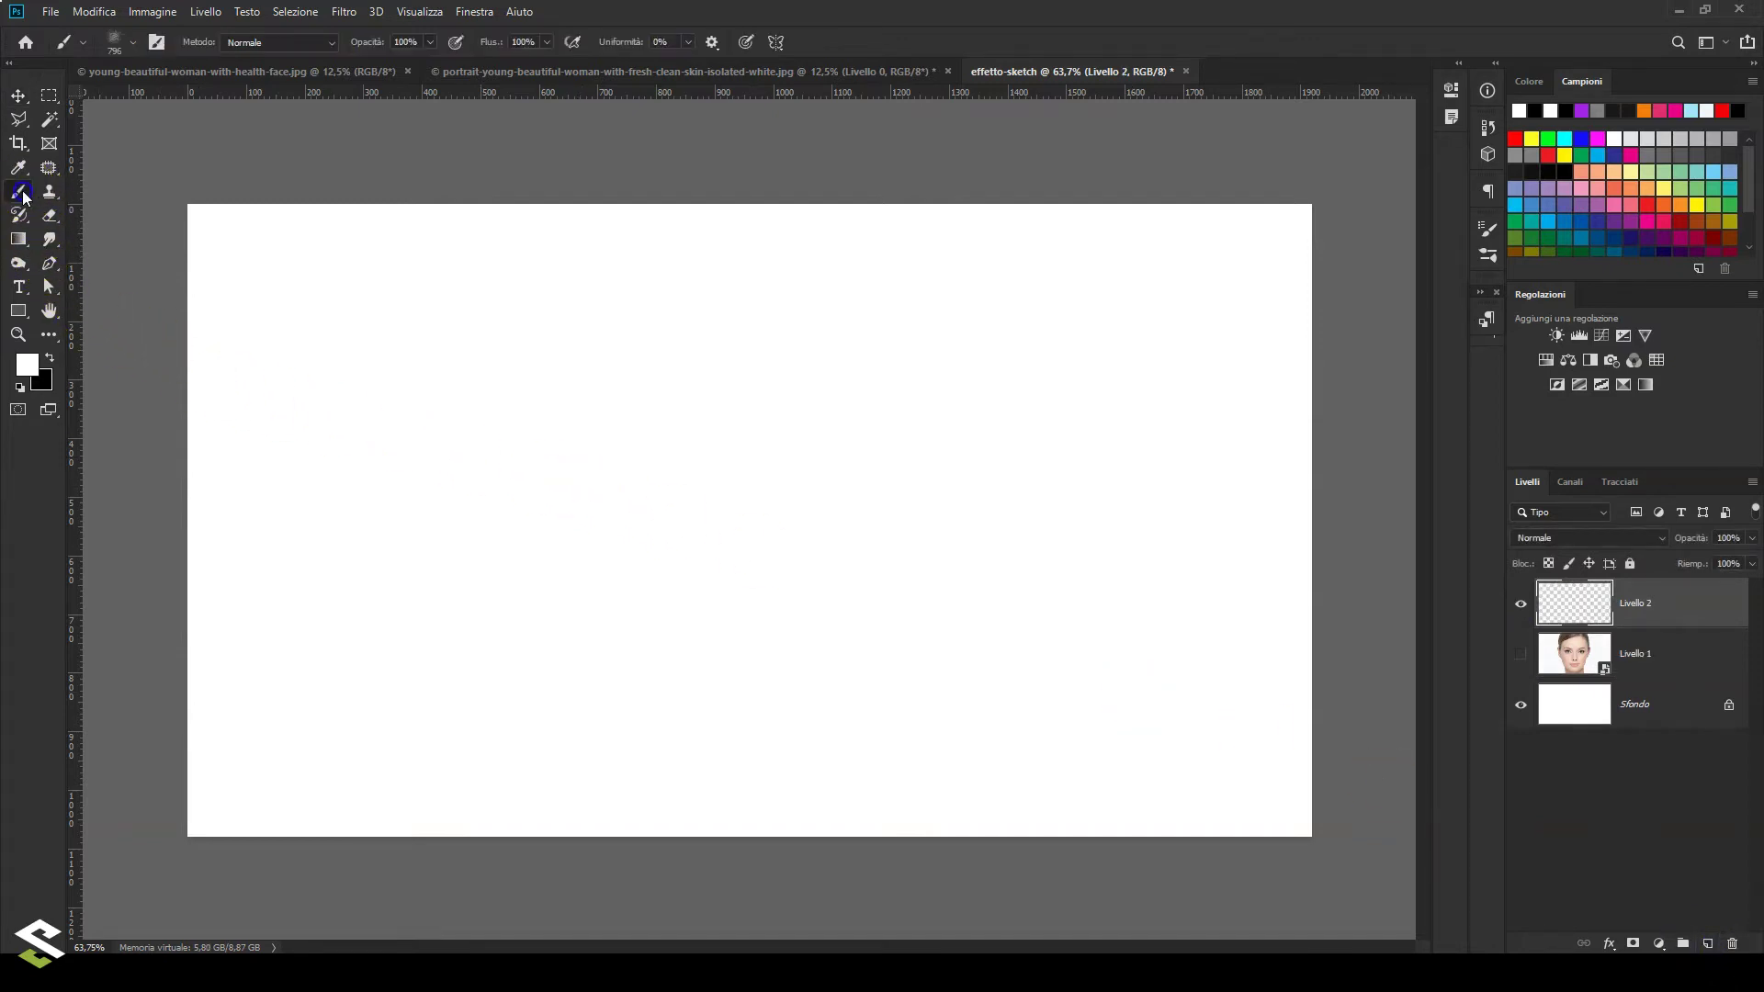
click(20, 199)
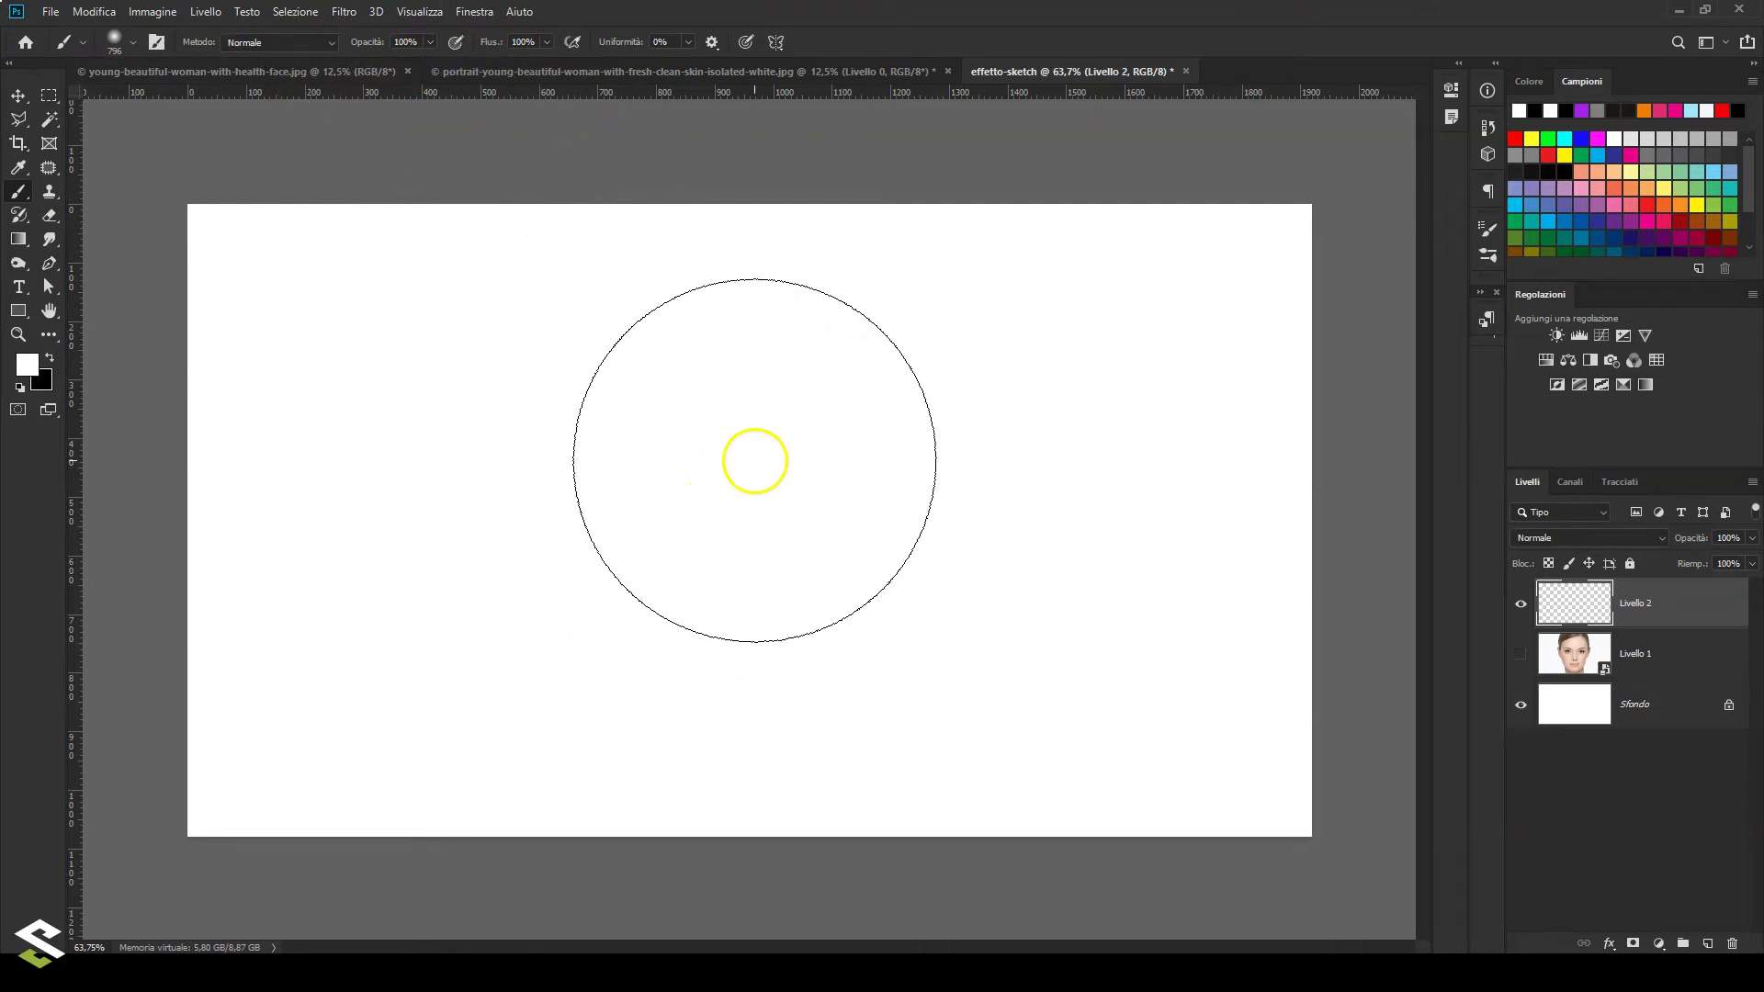
Scribble a tangle of lines near the centre with a 1 px, 100% hardness black brush.
right_click(754, 461)
drag(972, 372, 850, 373)
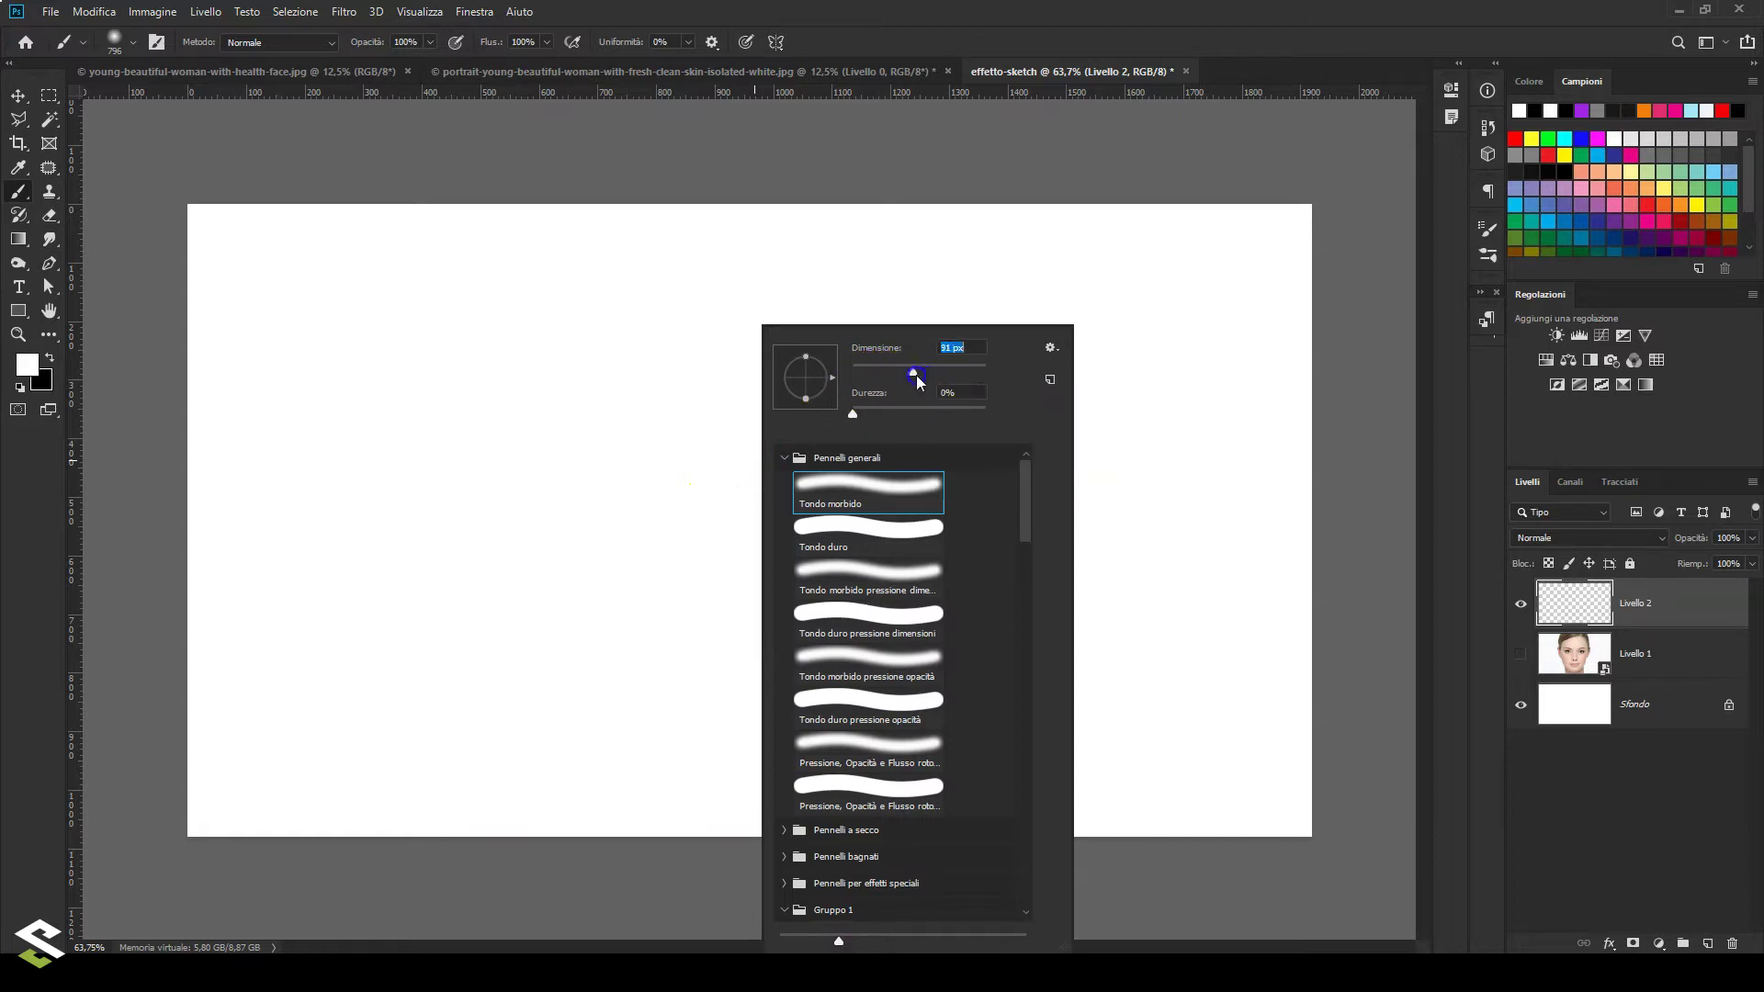
right_click(643, 407)
drag(626, 413, 725, 415)
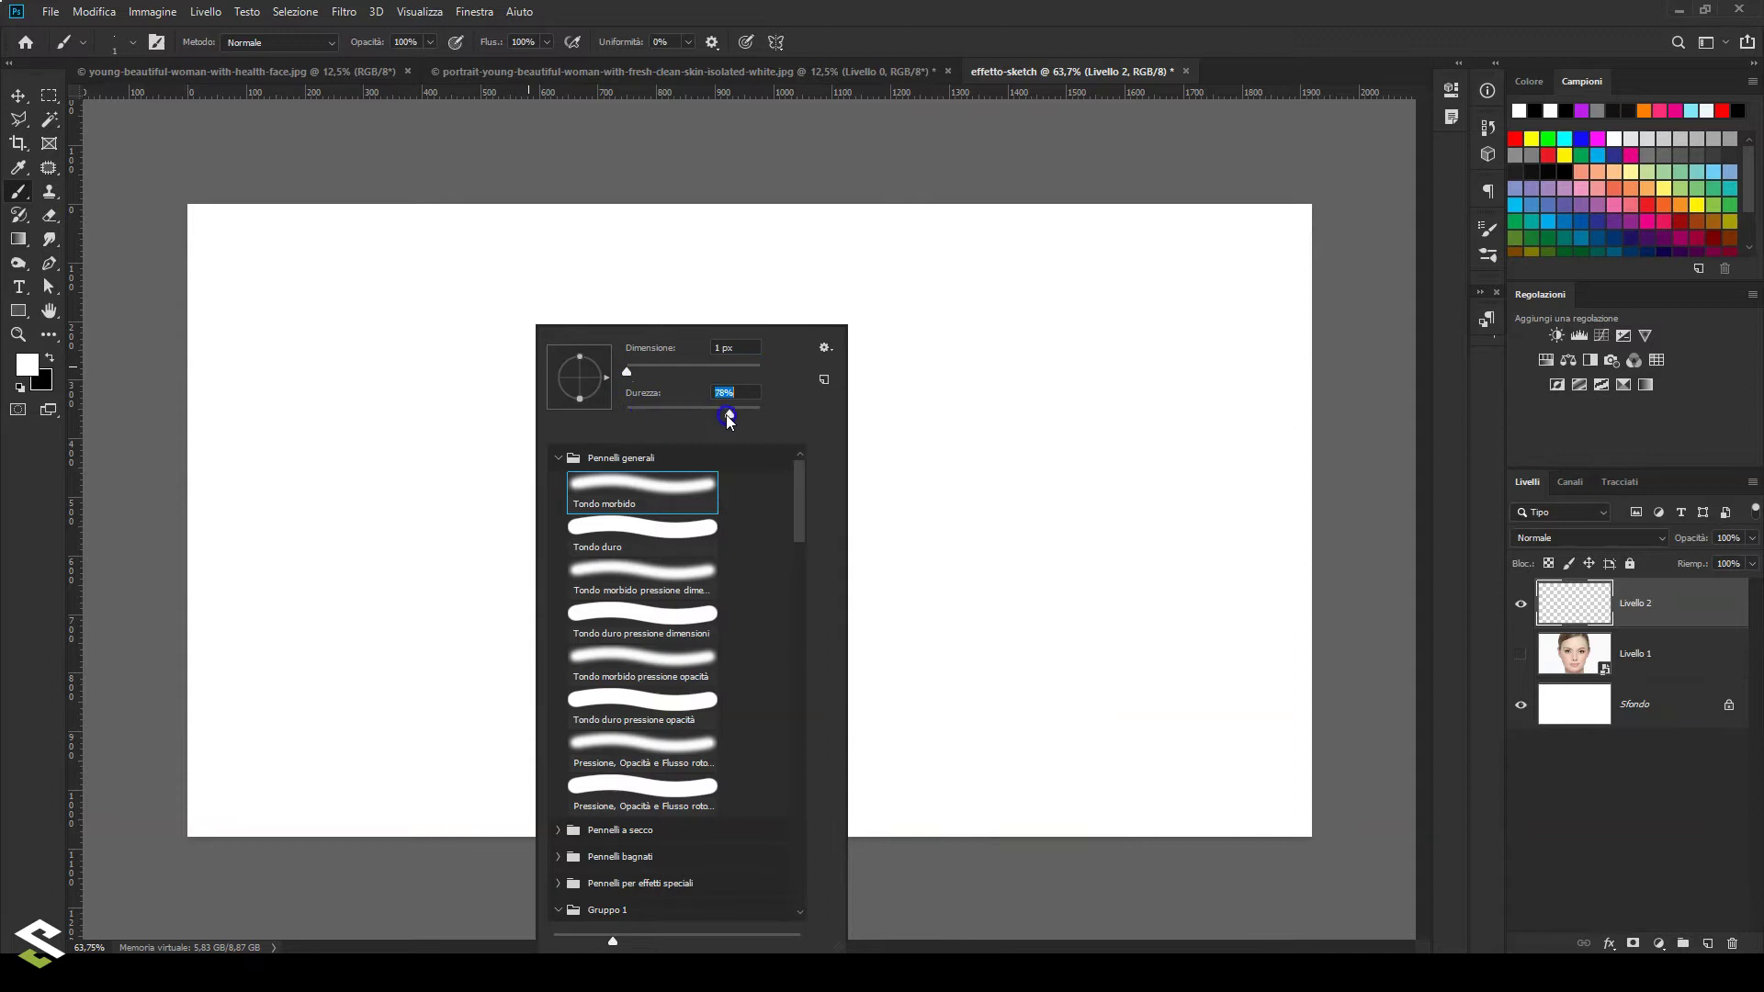
click(51, 359)
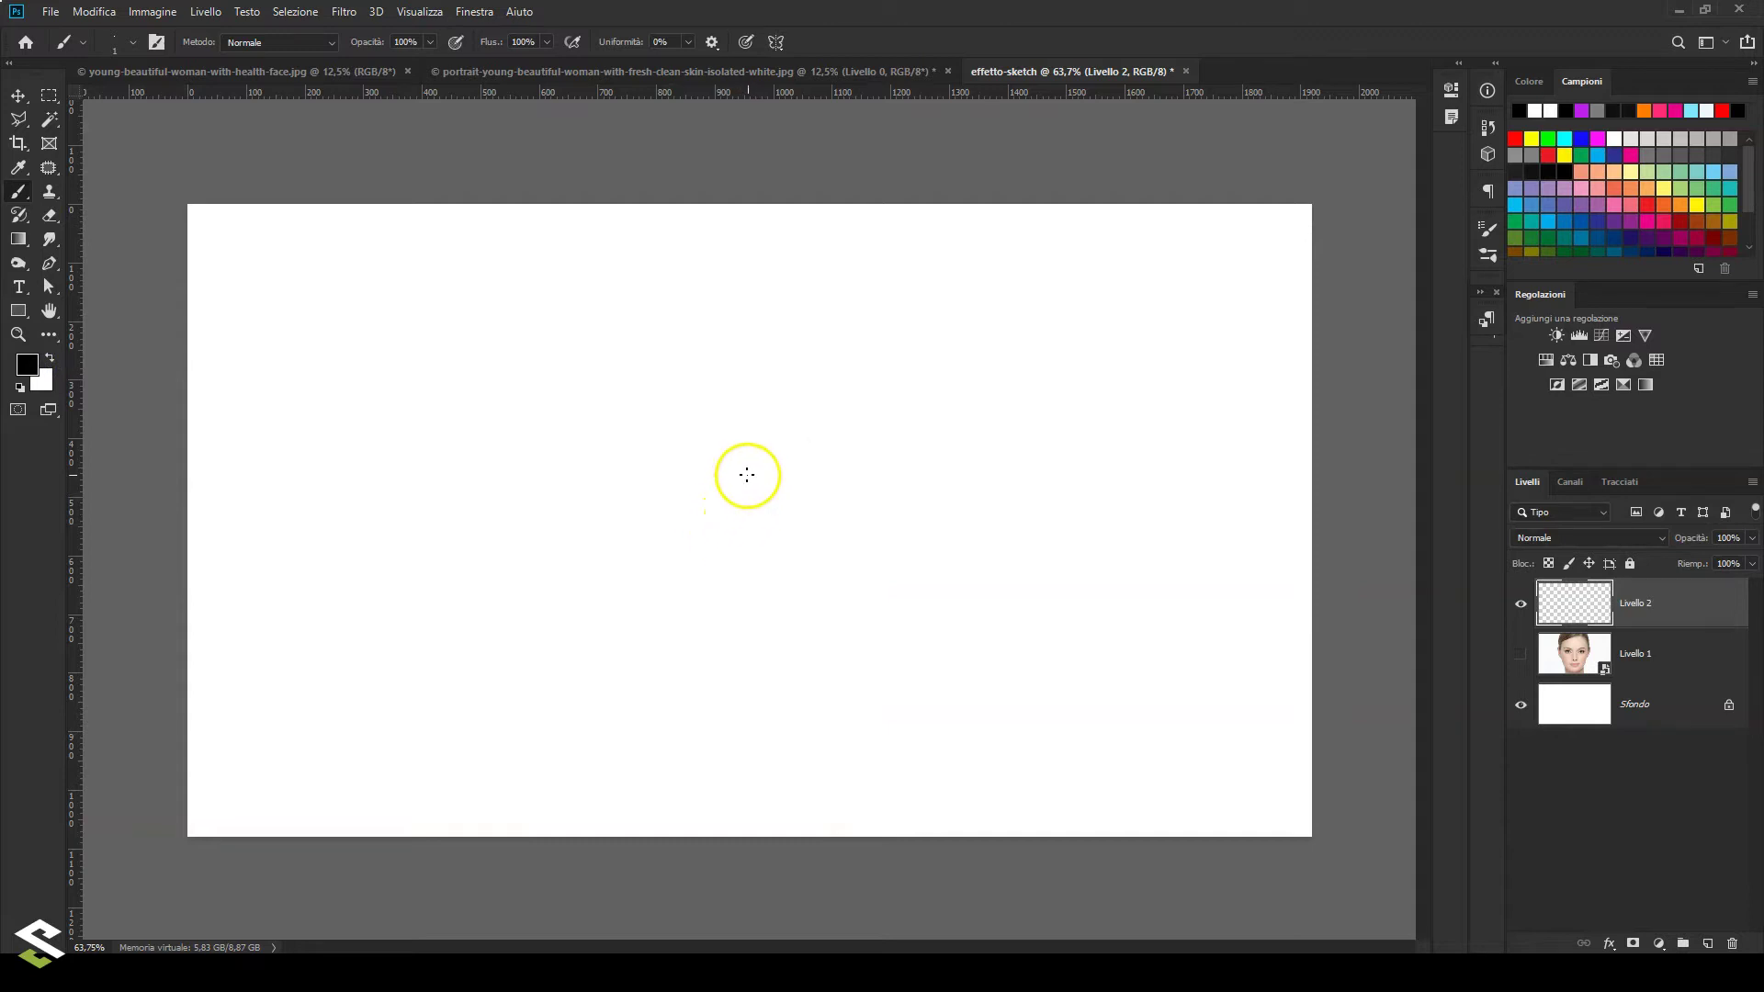
mouse_move(721, 420)
mouse_down()
mouse_move(760, 445)
mouse_move(839, 410)
mouse_move(704, 468)
mouse_move(689, 397)
mouse_move(921, 512)
mouse_move(818, 535)
mouse_move(698, 441)
mouse_move(713, 370)
mouse_move(598, 468)
mouse_move(926, 631)
mouse_move(587, 551)
mouse_move(807, 603)
mouse_move(901, 346)
mouse_move(926, 535)
mouse_move(752, 543)
mouse_move(795, 547)
mouse_move(725, 433)
mouse_move(769, 554)
mouse_move(831, 511)
mouse_move(700, 444)
mouse_move(782, 450)
mouse_up()
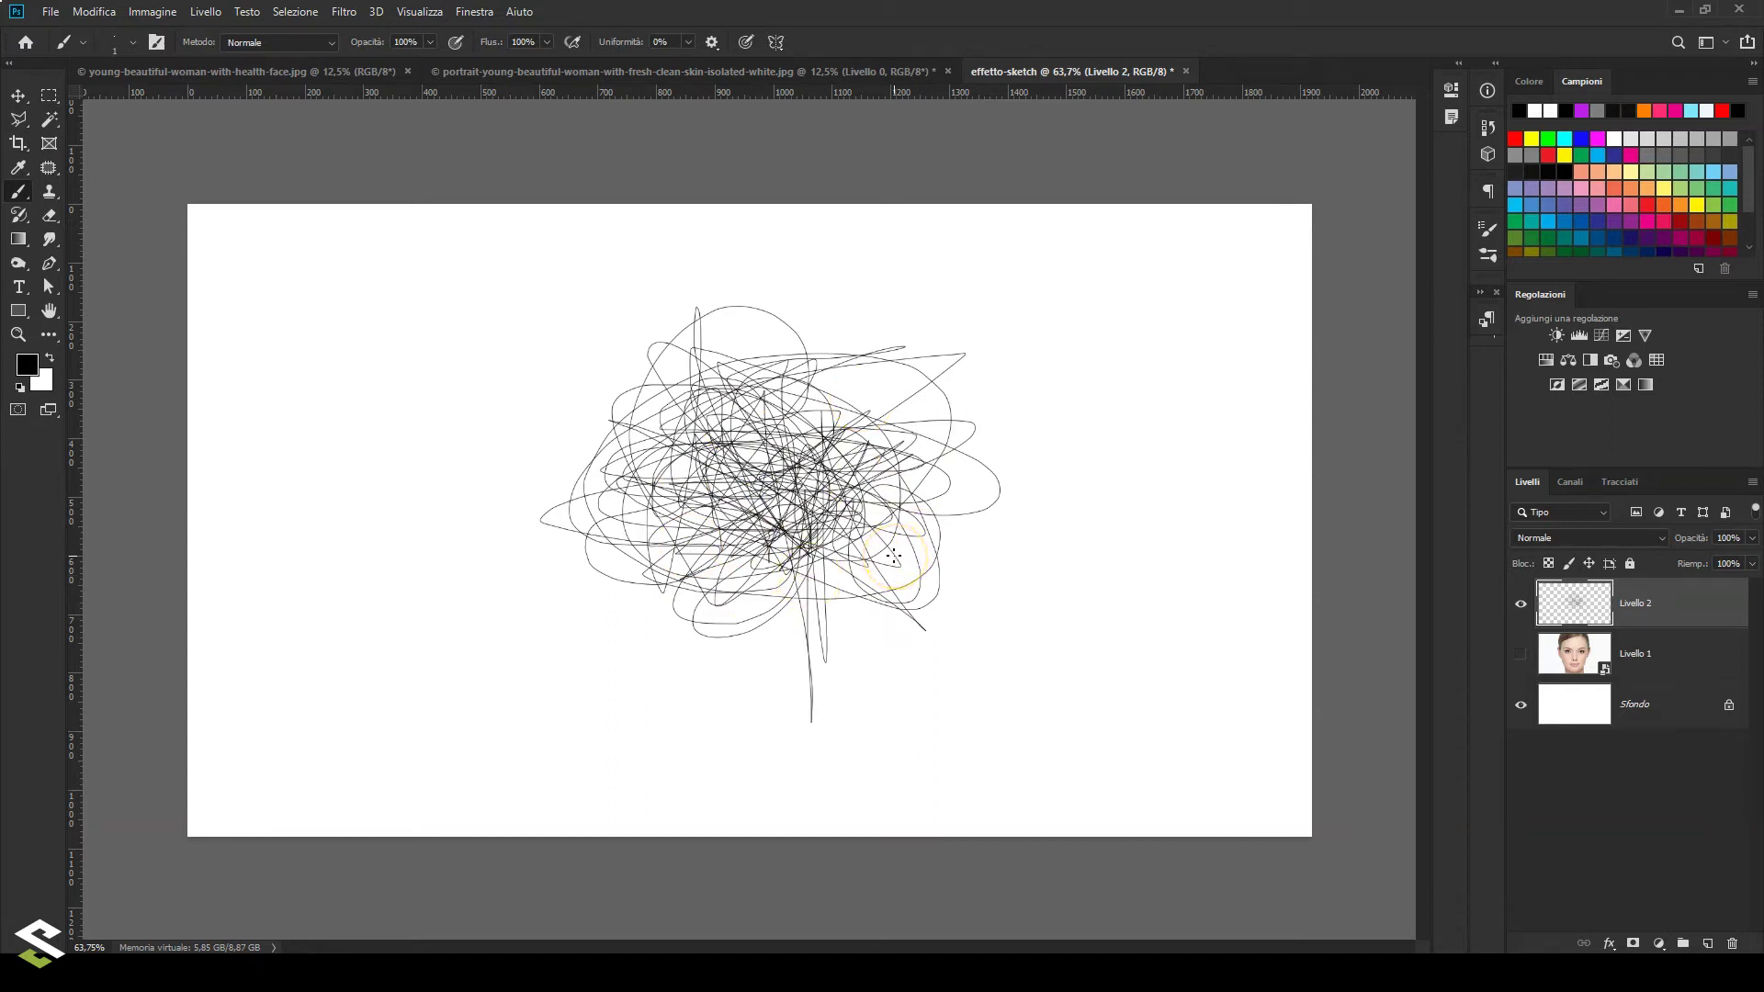
Save the scribble with Definisci pennello predefinito as 'effetto-sketch-01', then delete Livello 2.
click(94, 11)
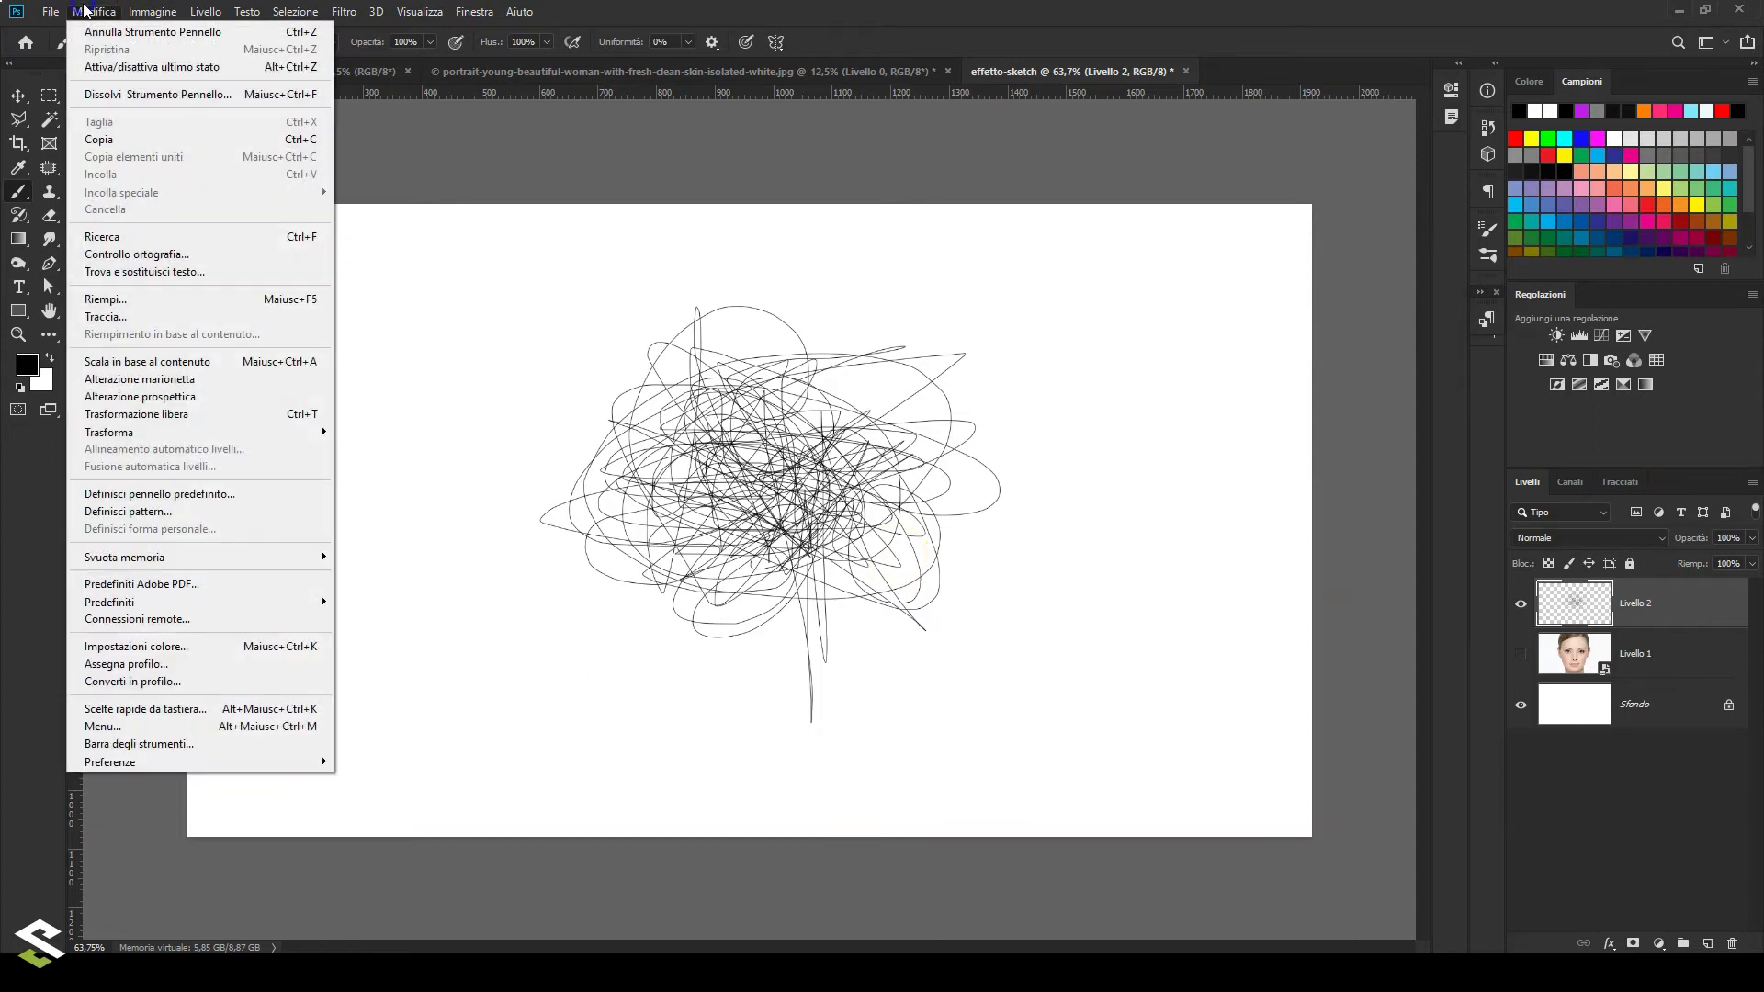
click(194, 496)
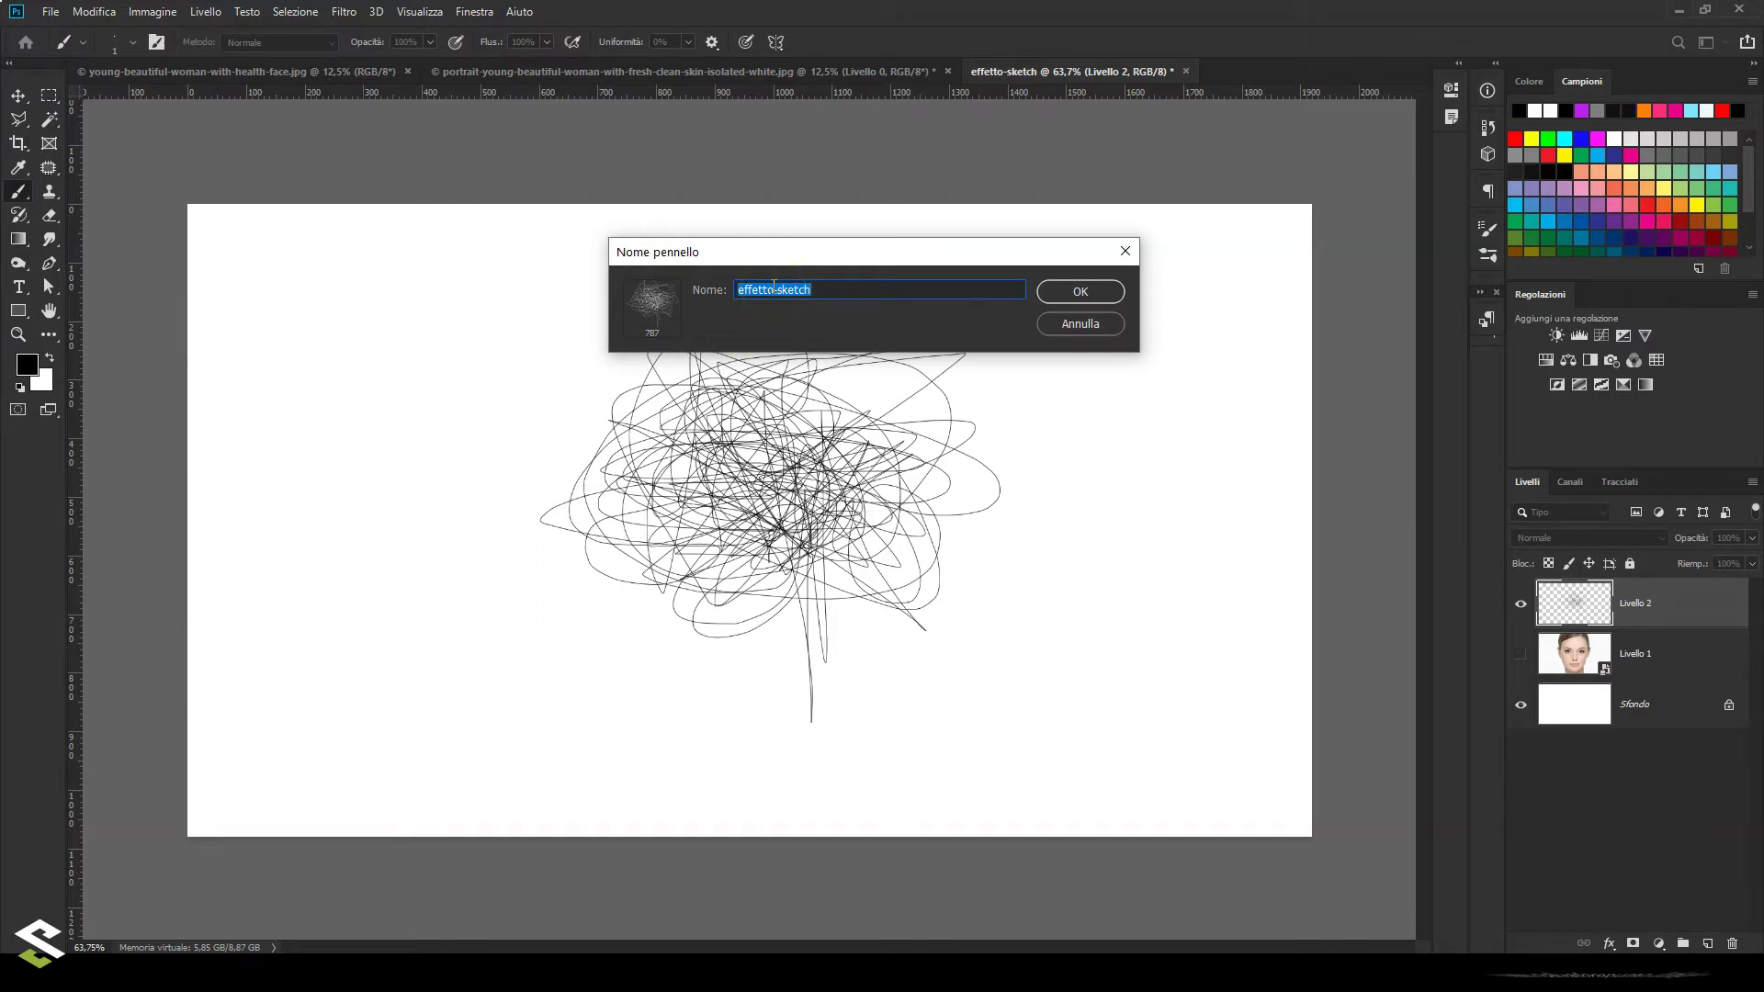
click(817, 289)
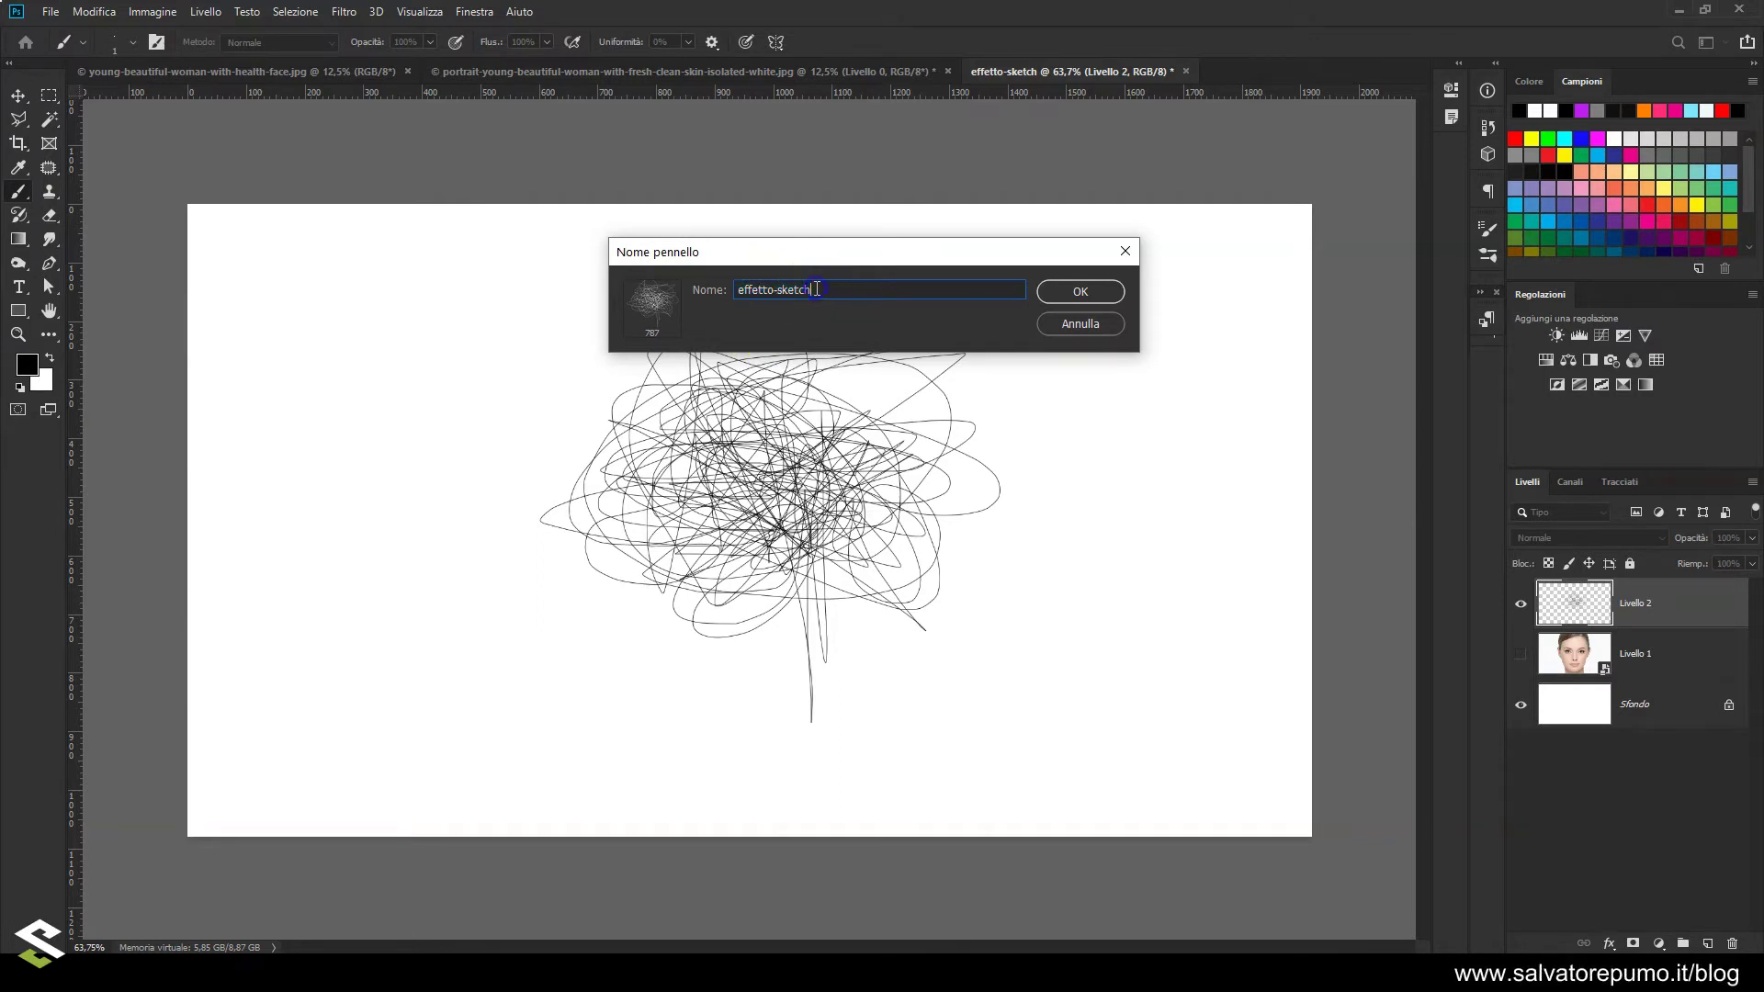
text(-01)
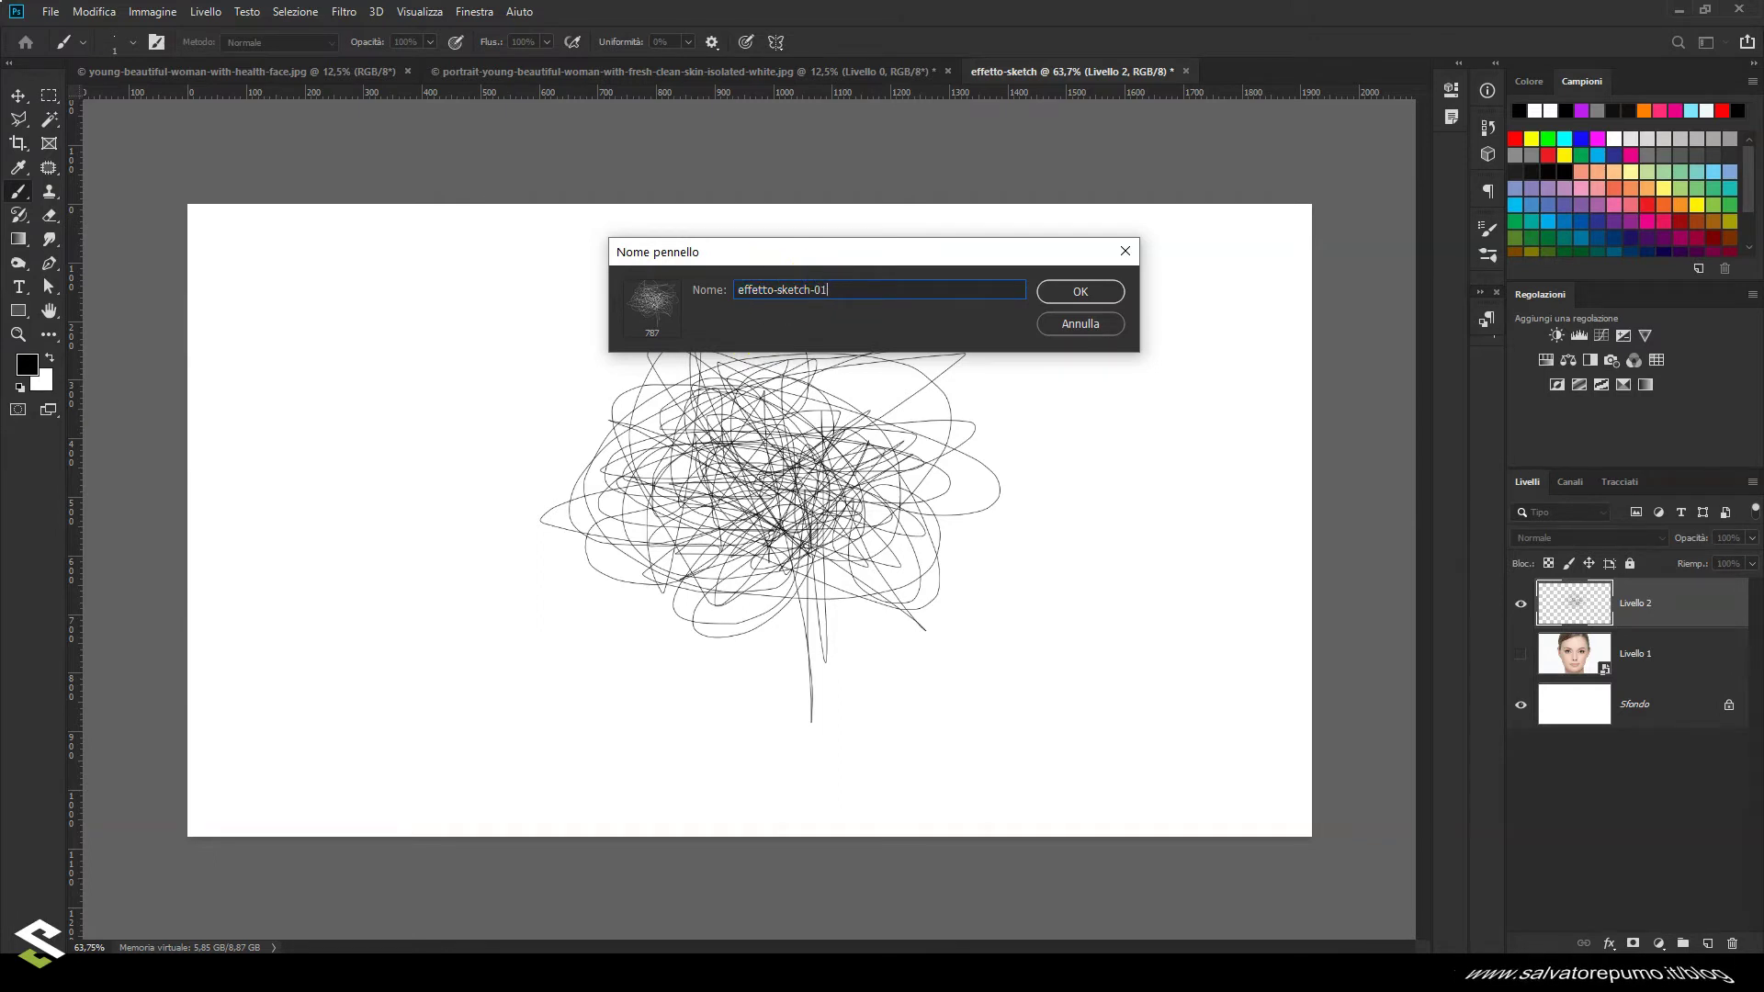
click(1094, 291)
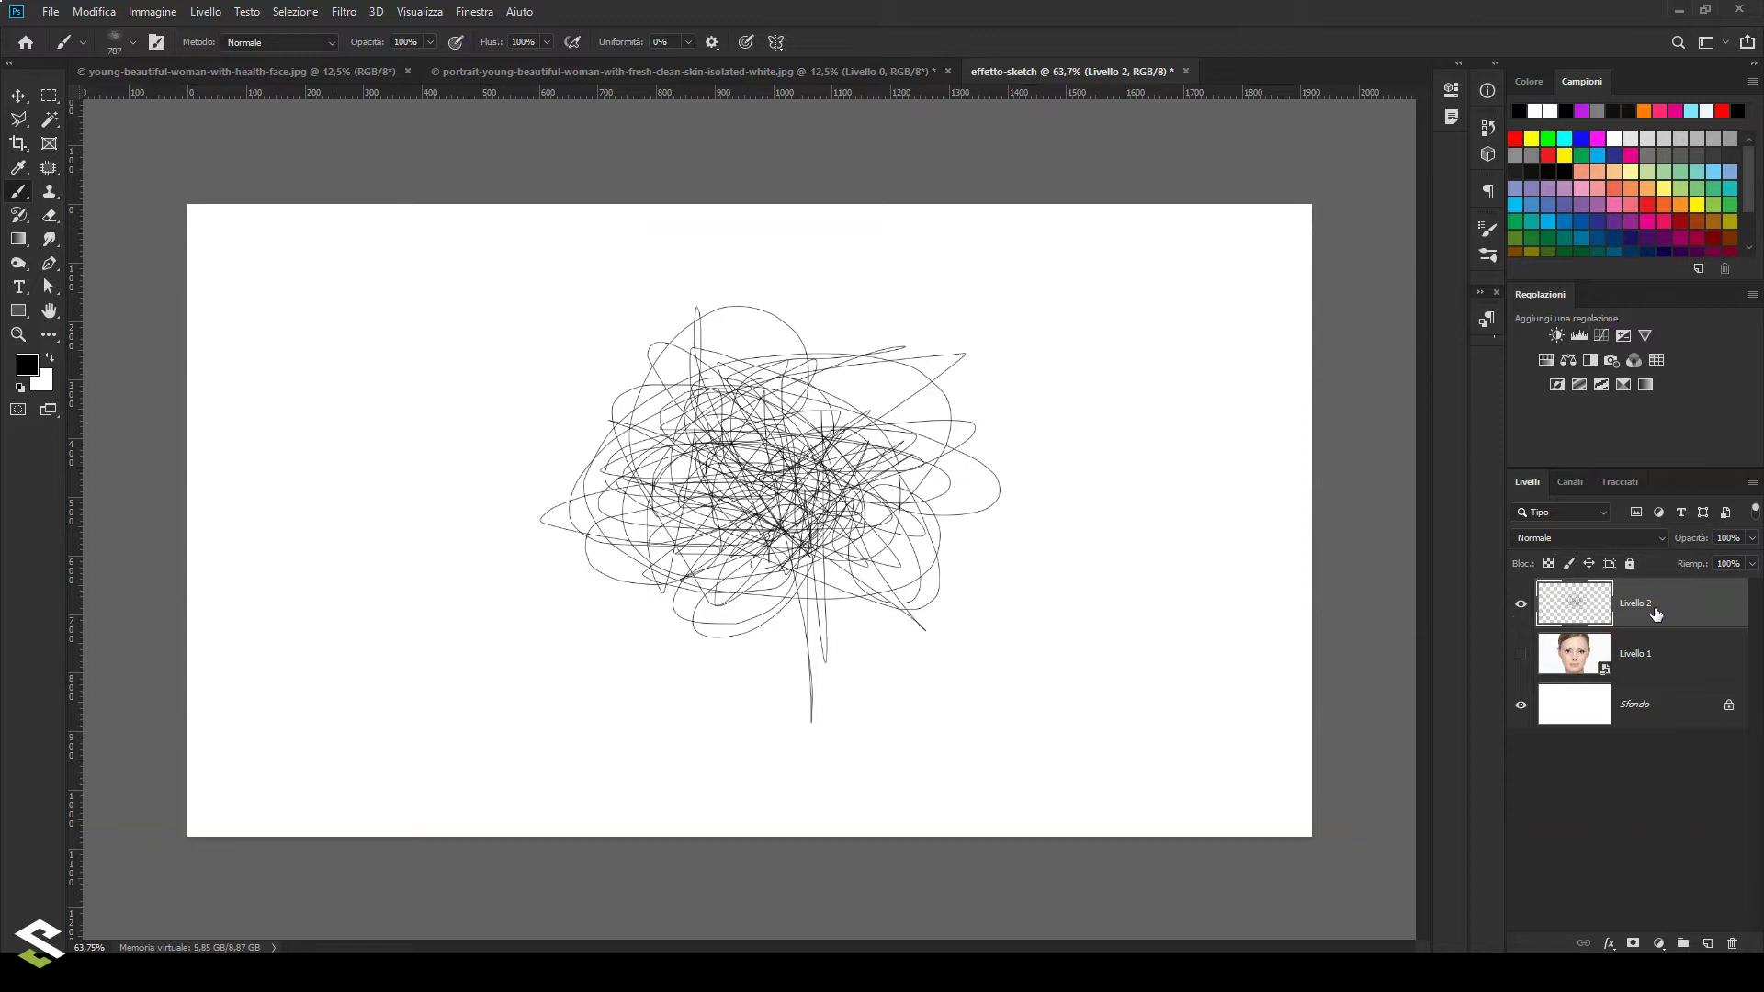
key(Delete)
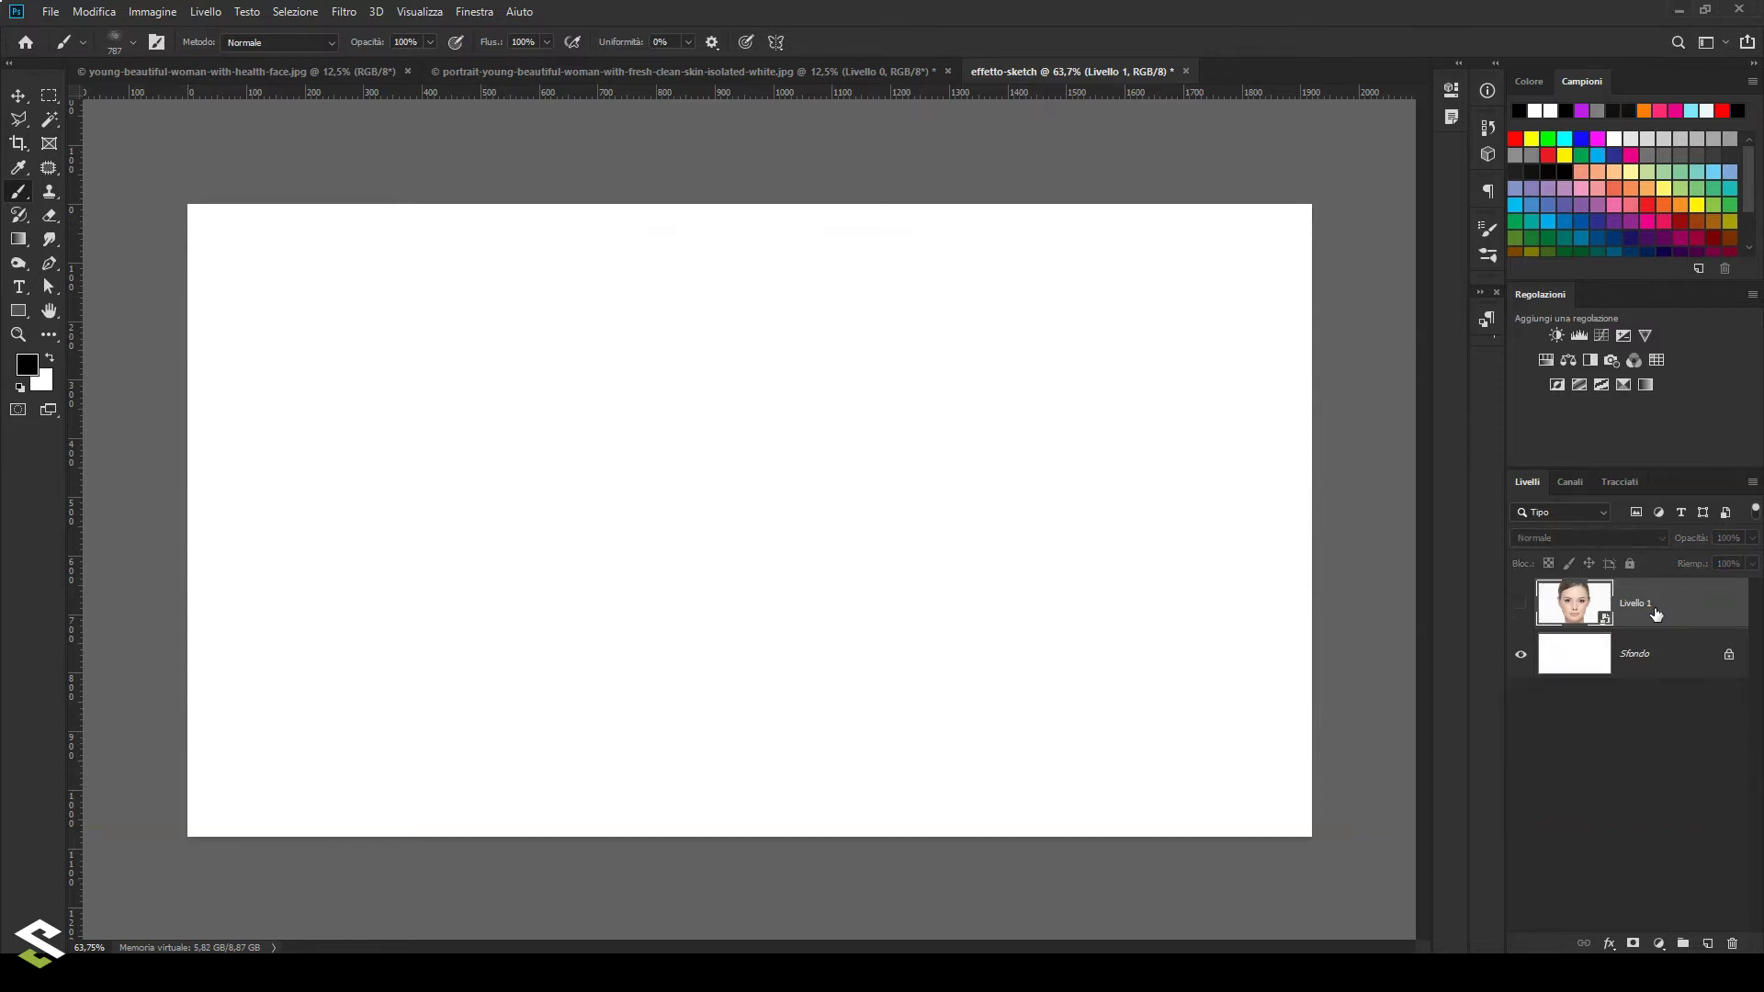
Show Livello 1, give it an all-black layer mask, and select the effetto-sketch-01 brush.
click(1520, 603)
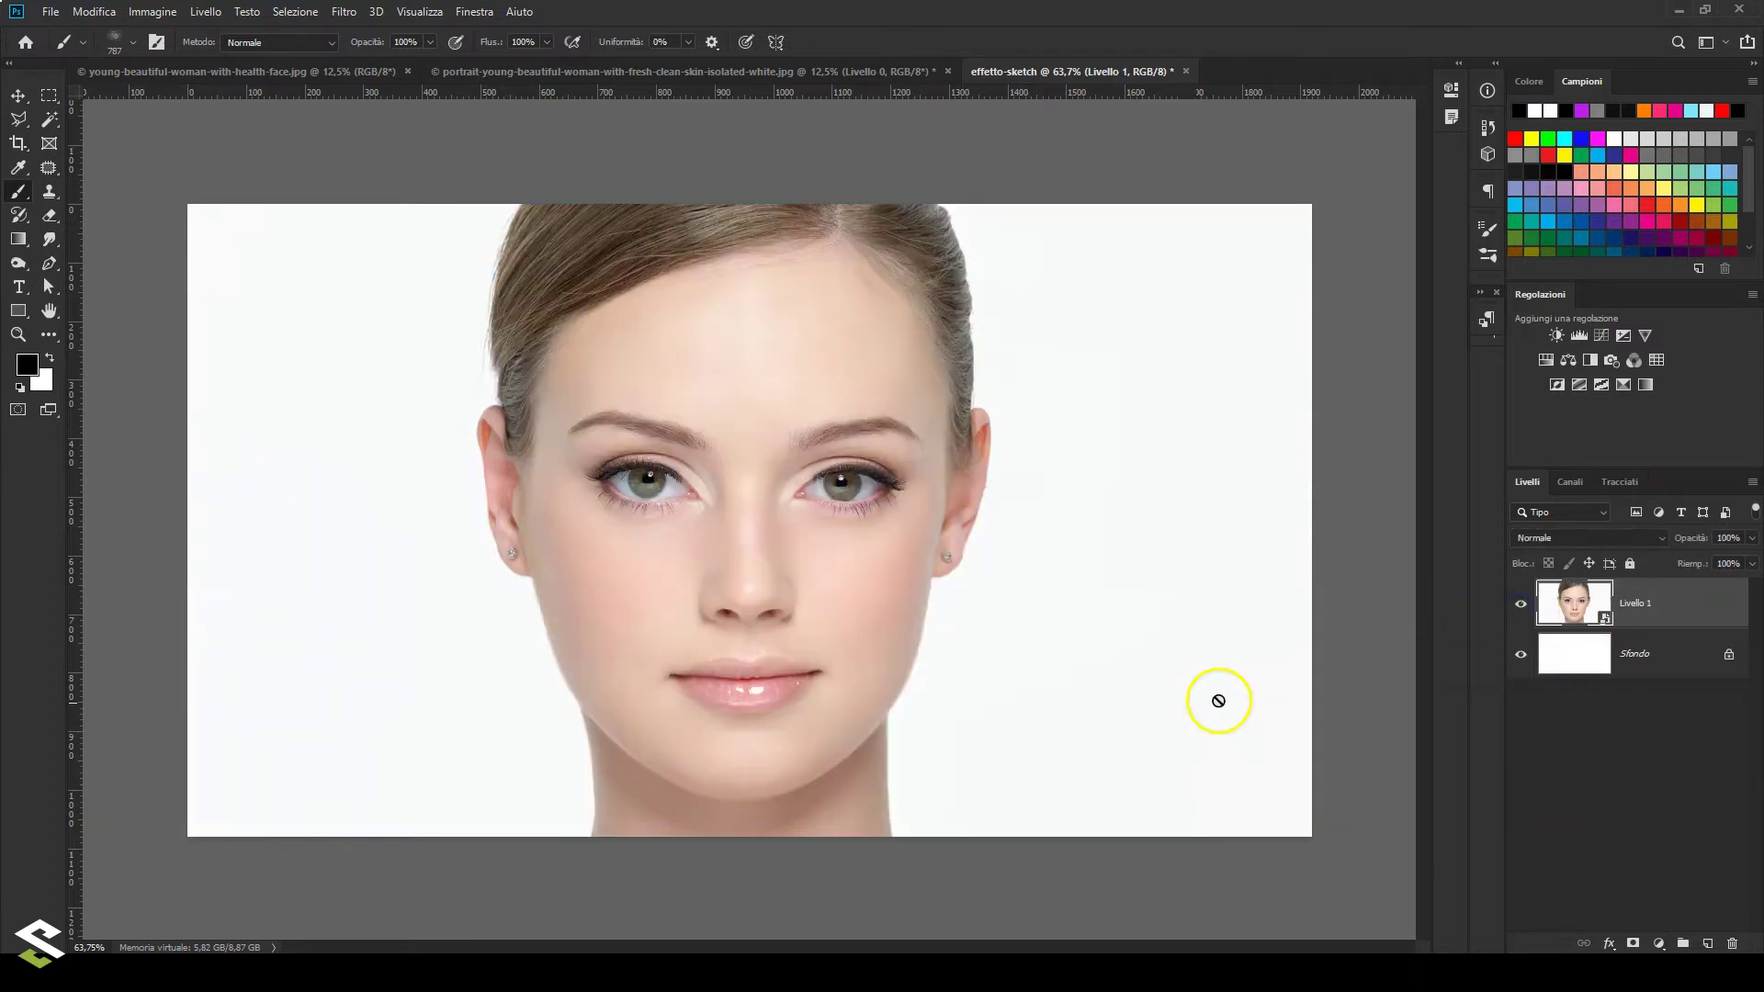
click(1643, 604)
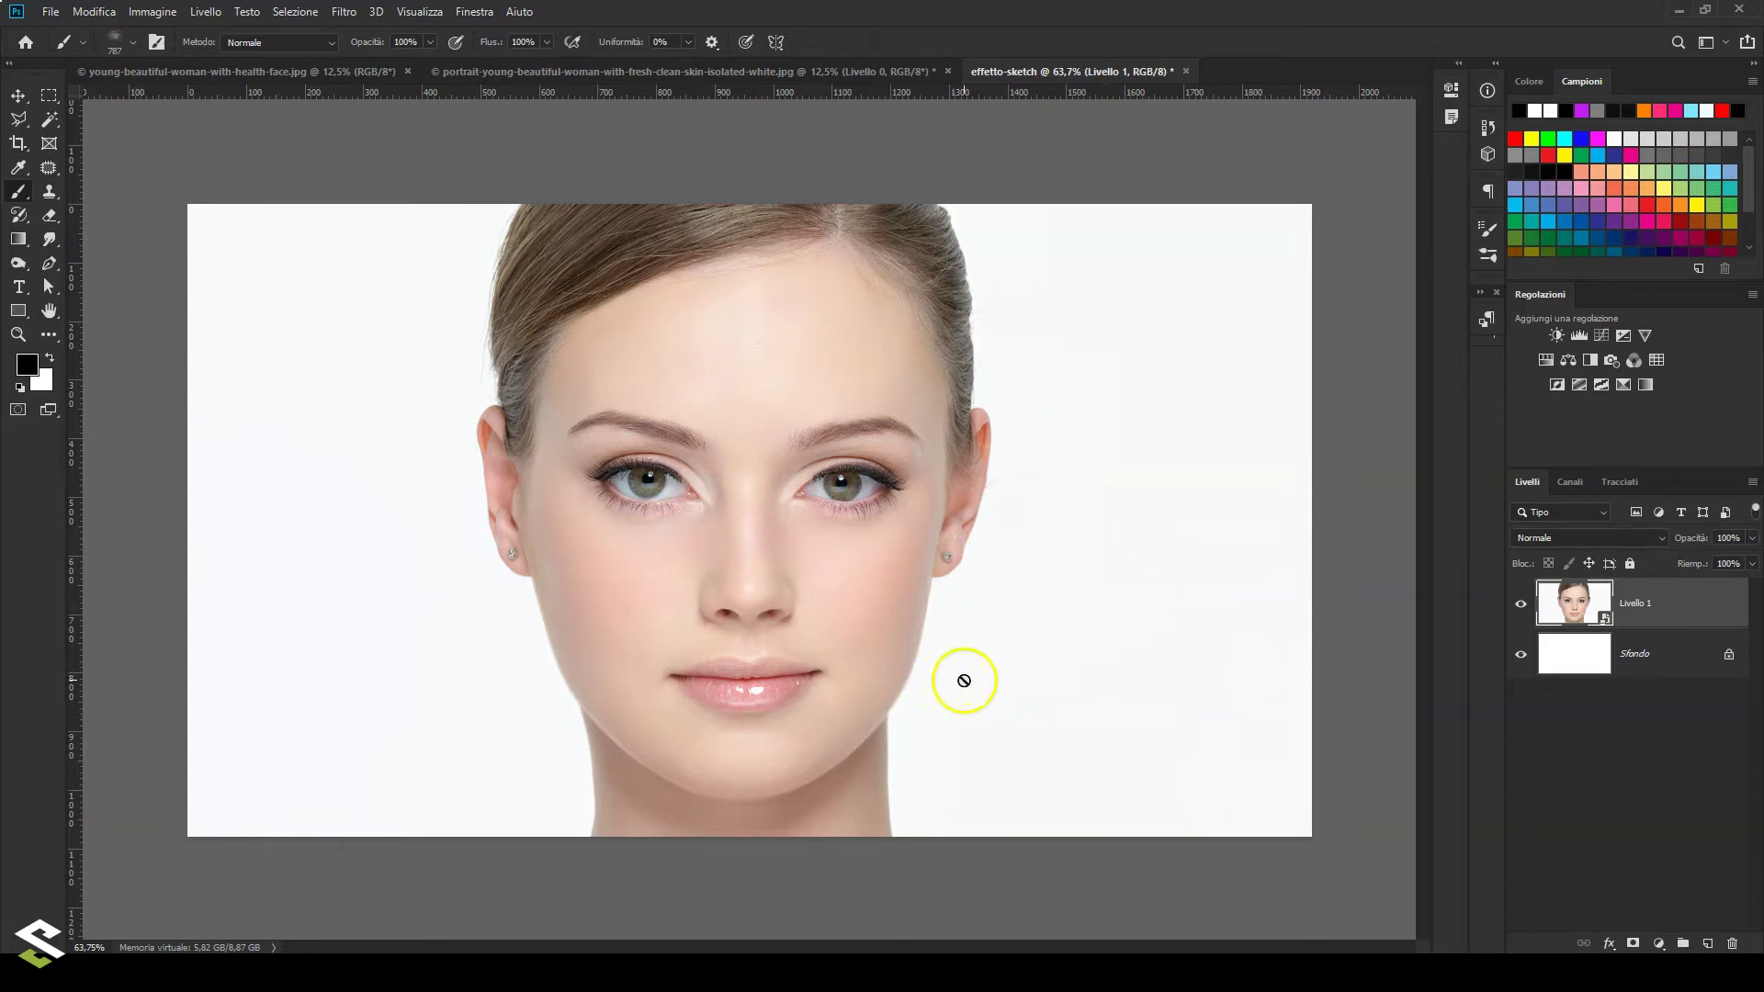
alt+click(1633, 944)
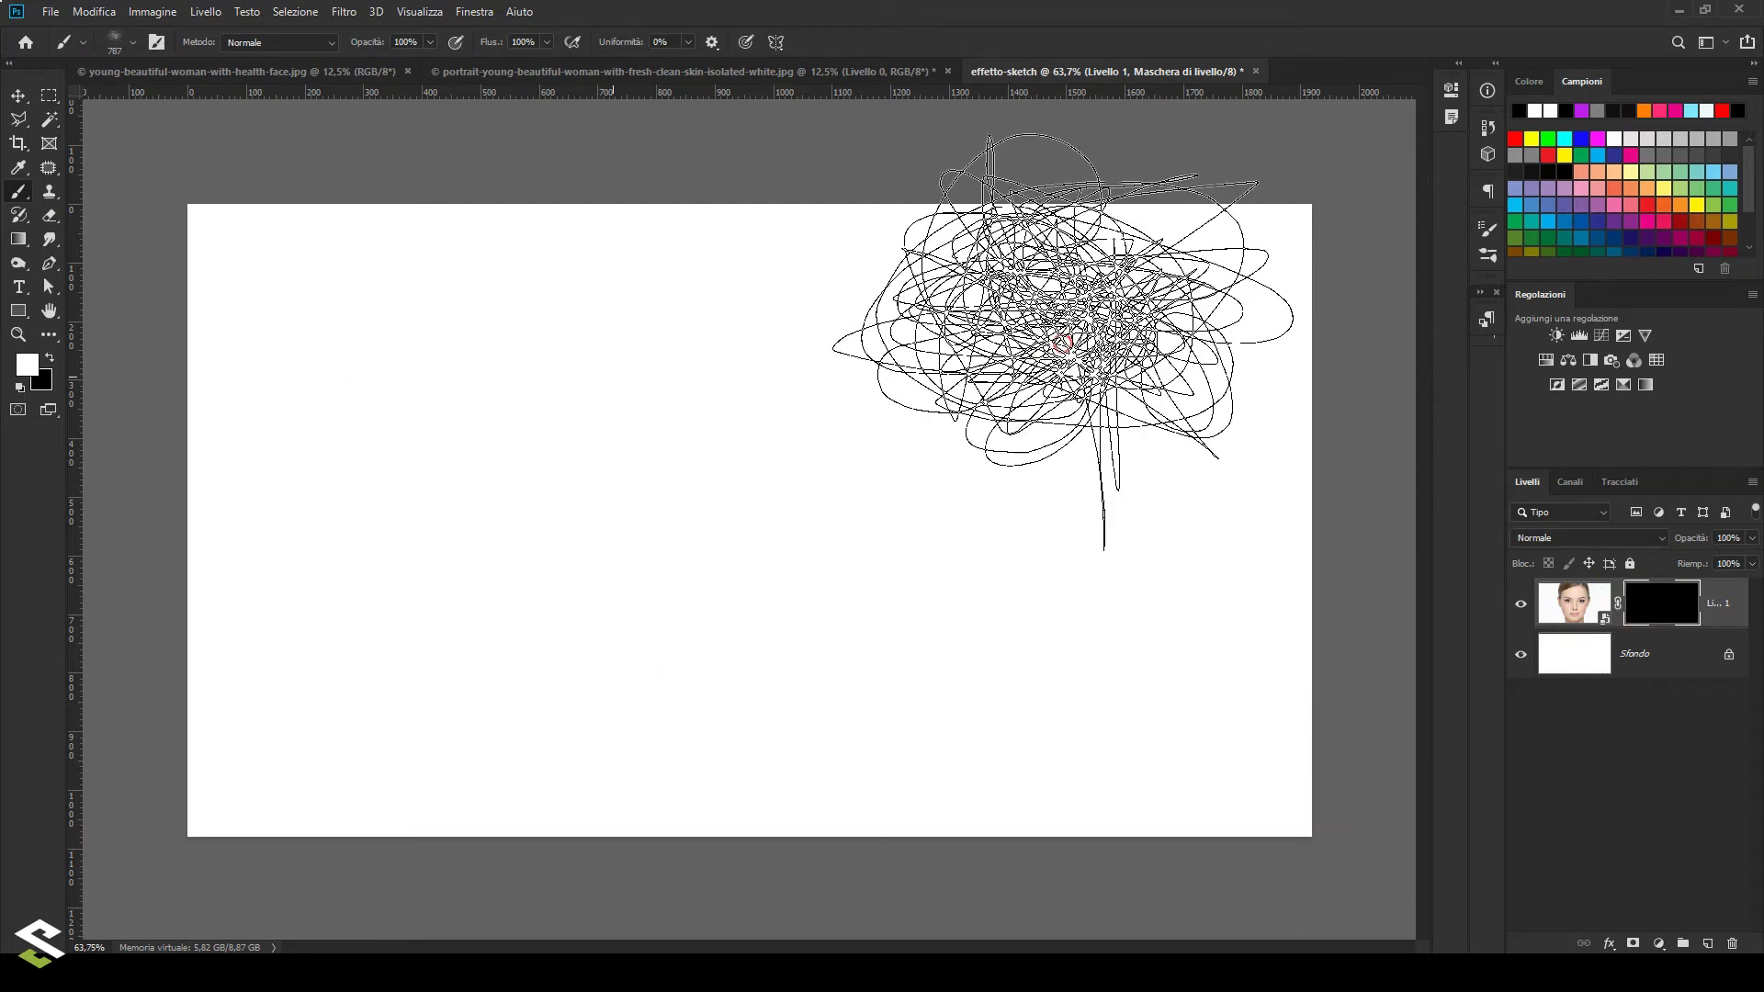
right_click(1062, 345)
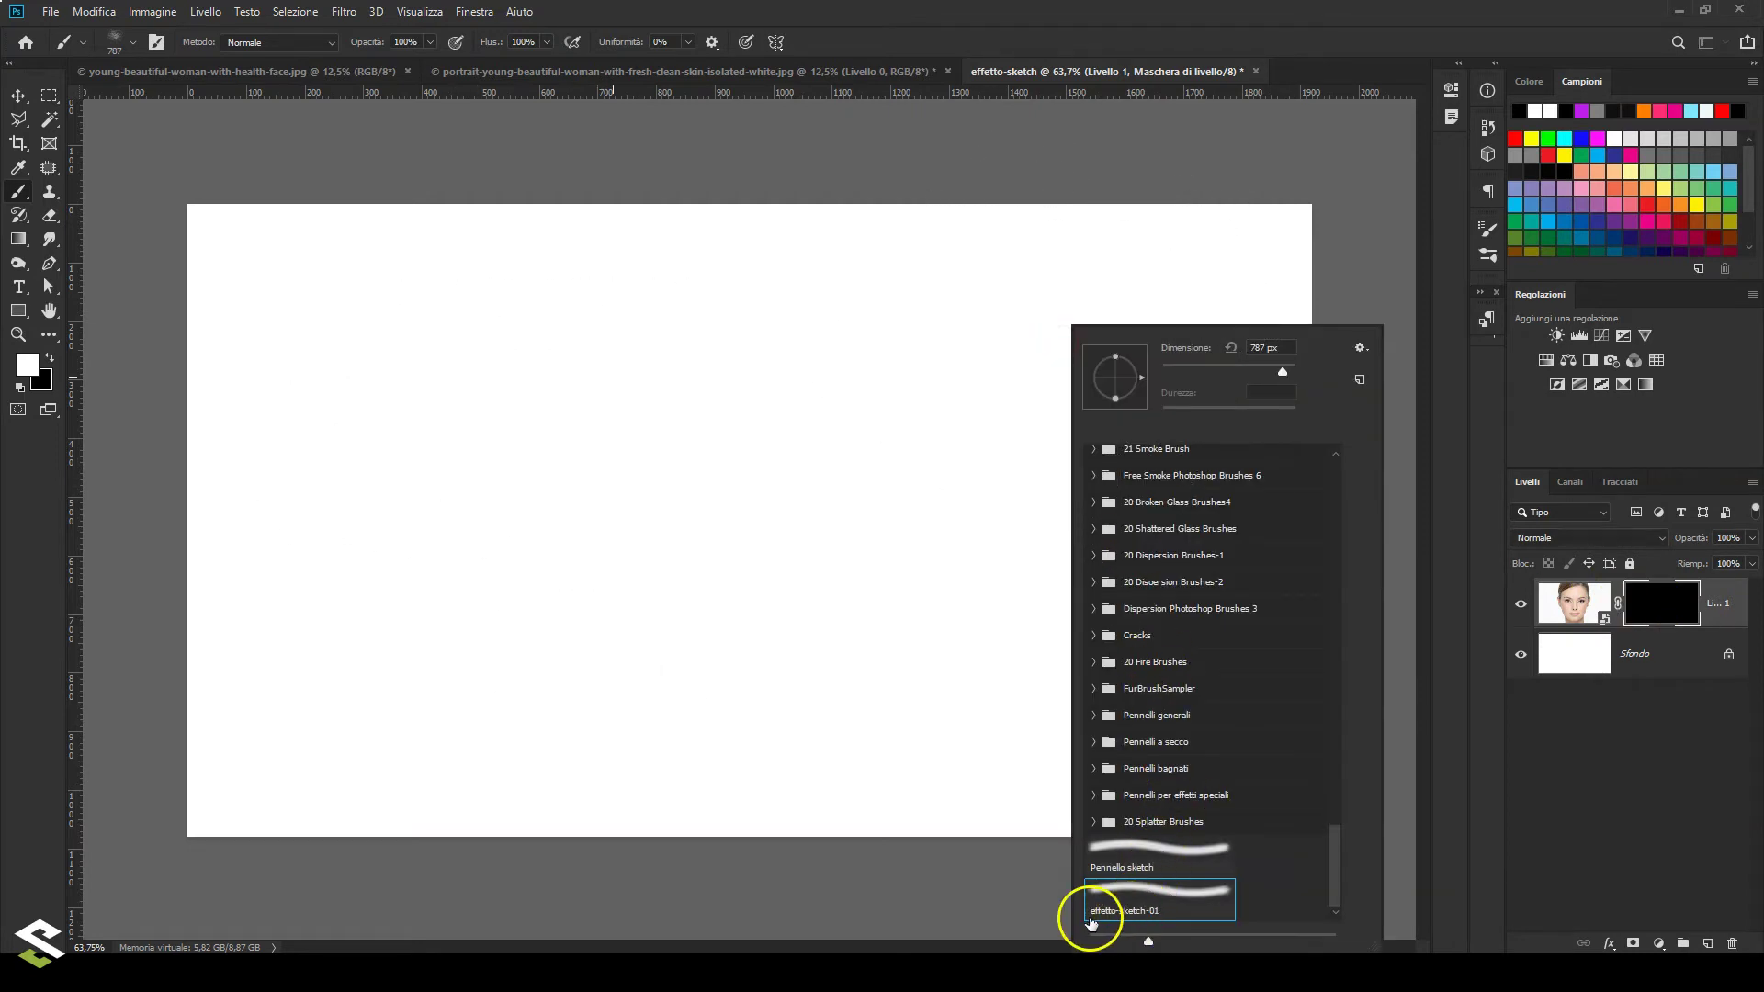
click(1672, 606)
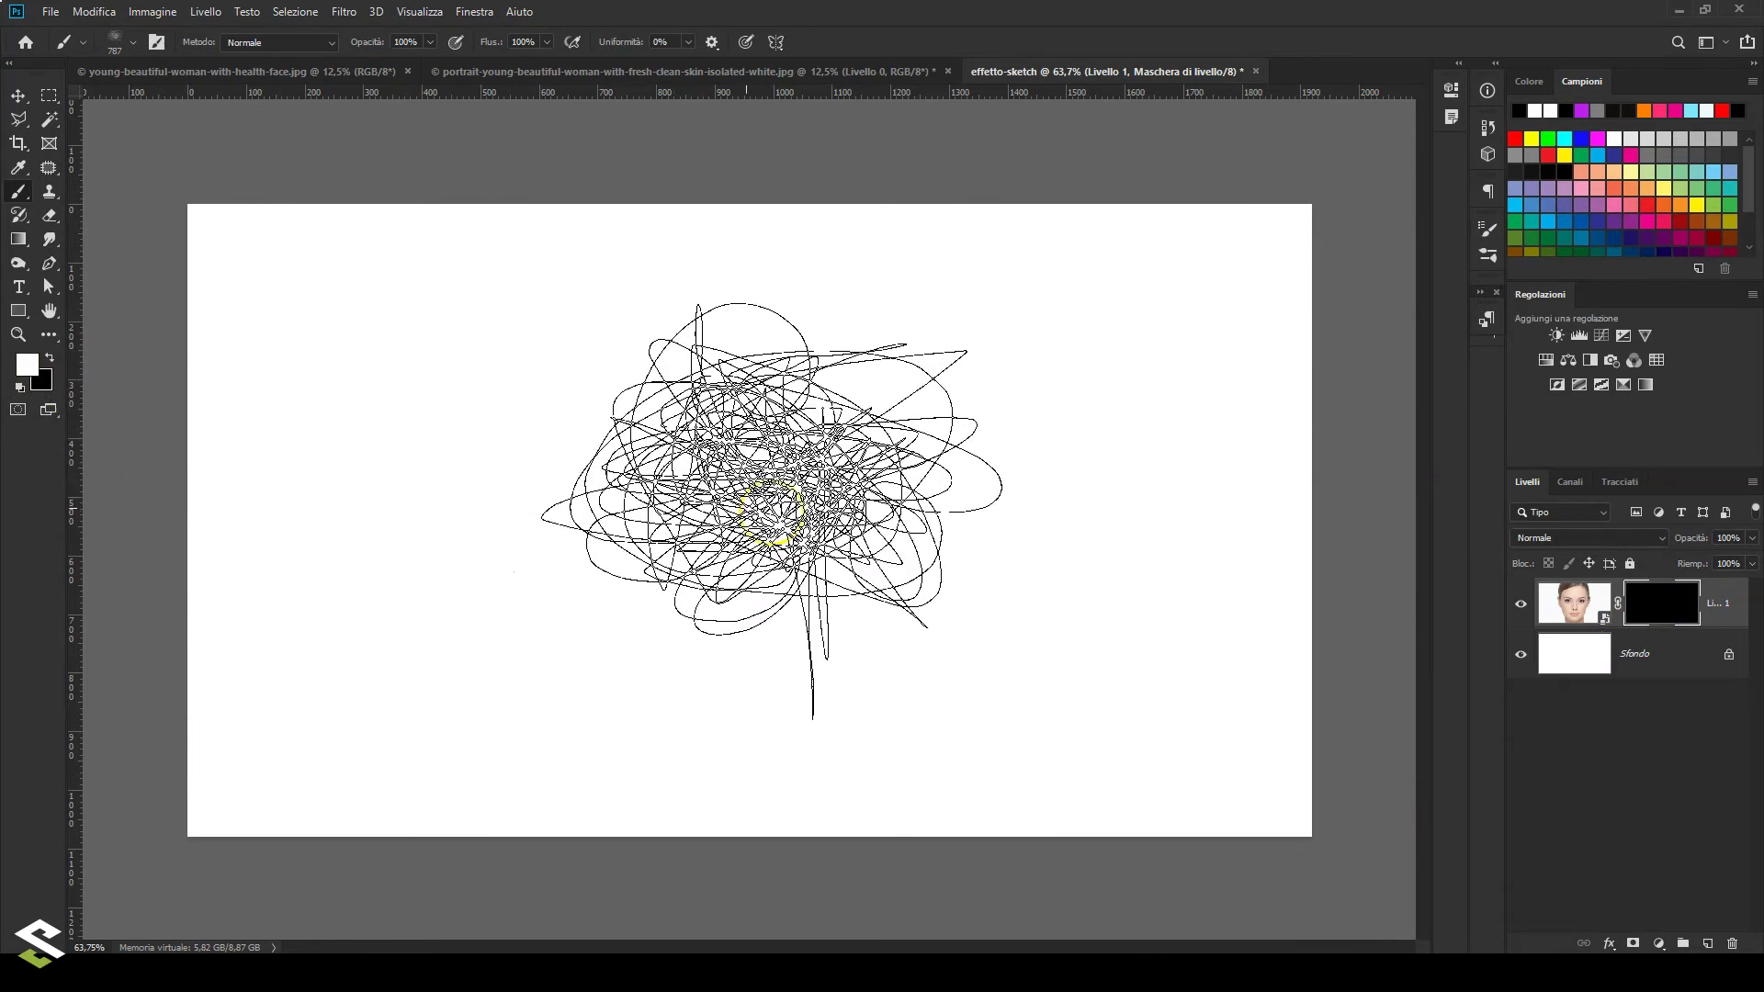
click(1509, 603)
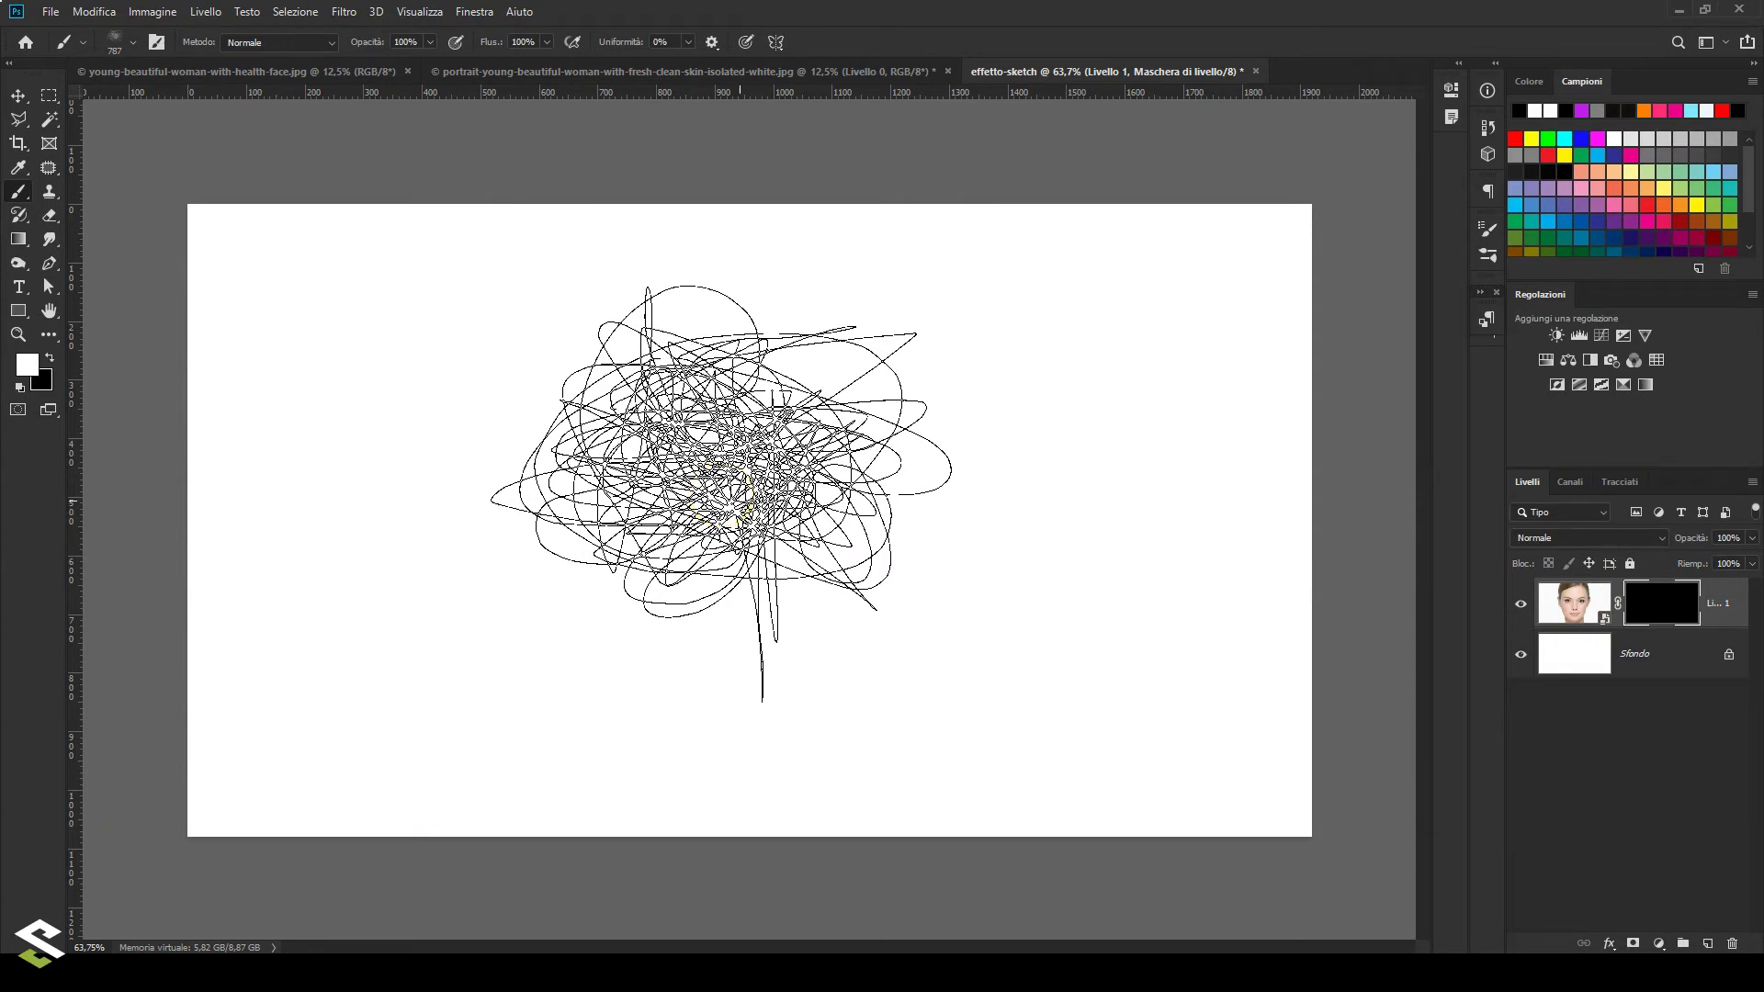
Give the effetto-sketch-01 brush 20% angle jitter under Dinamica forme and 61% Dispersione.
click(157, 43)
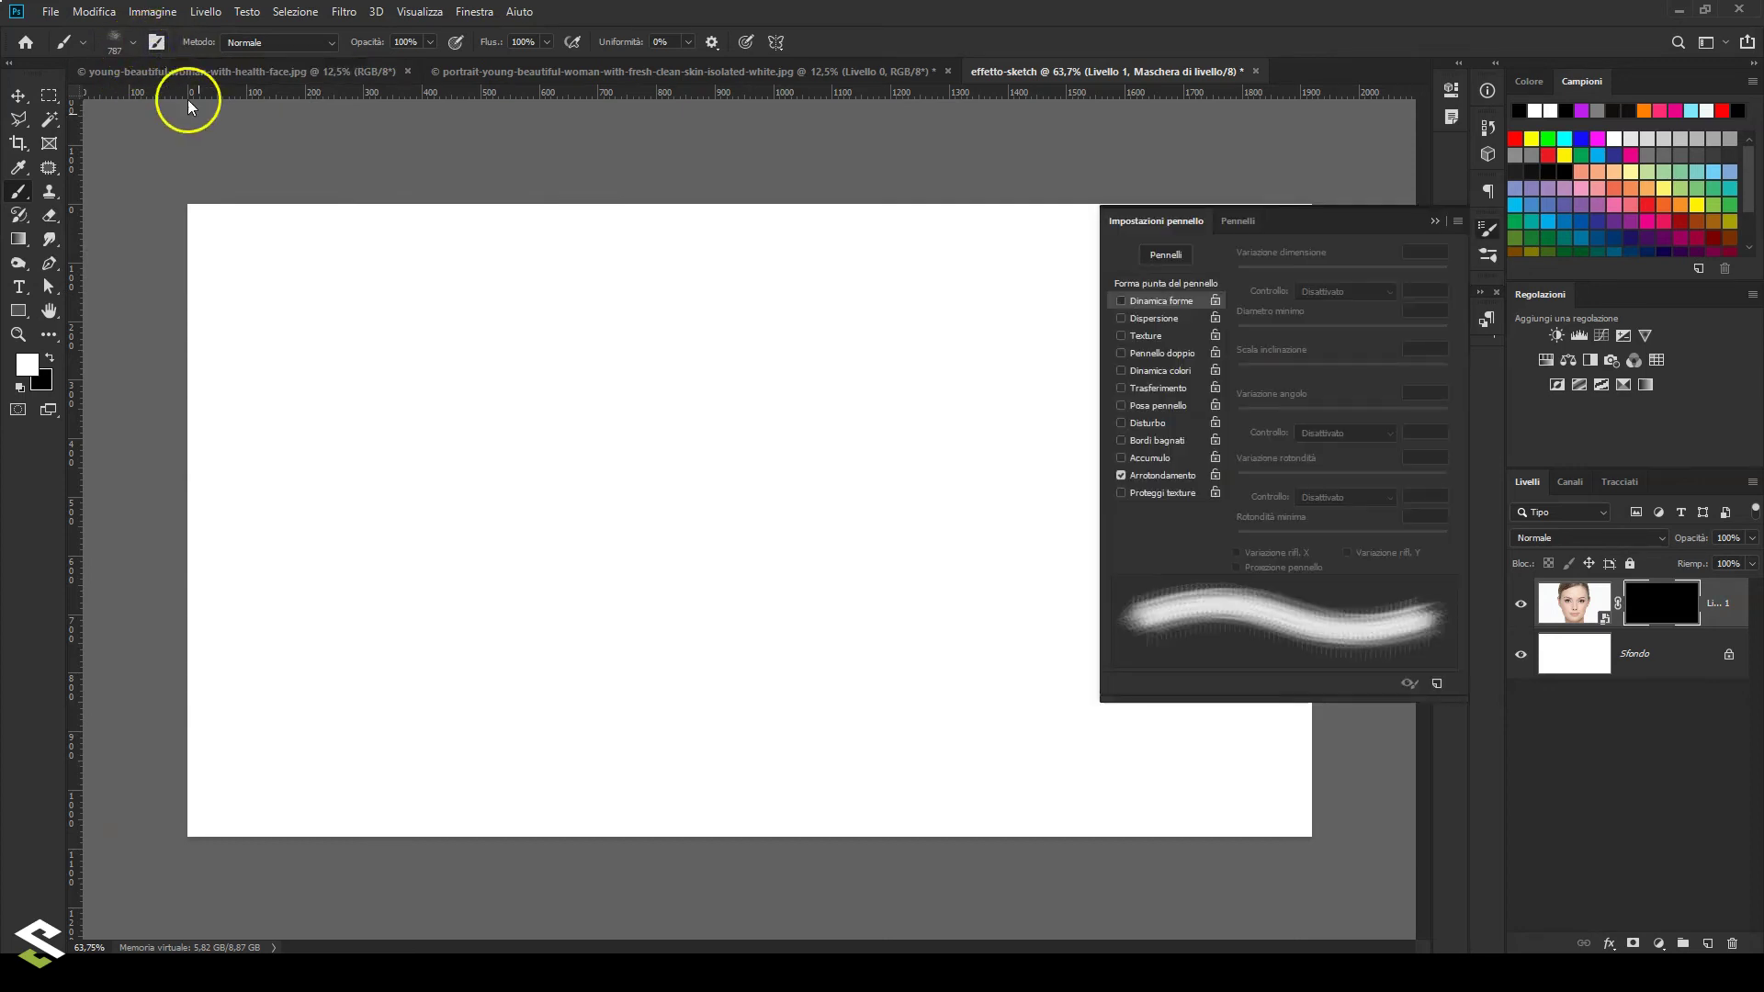
click(1143, 301)
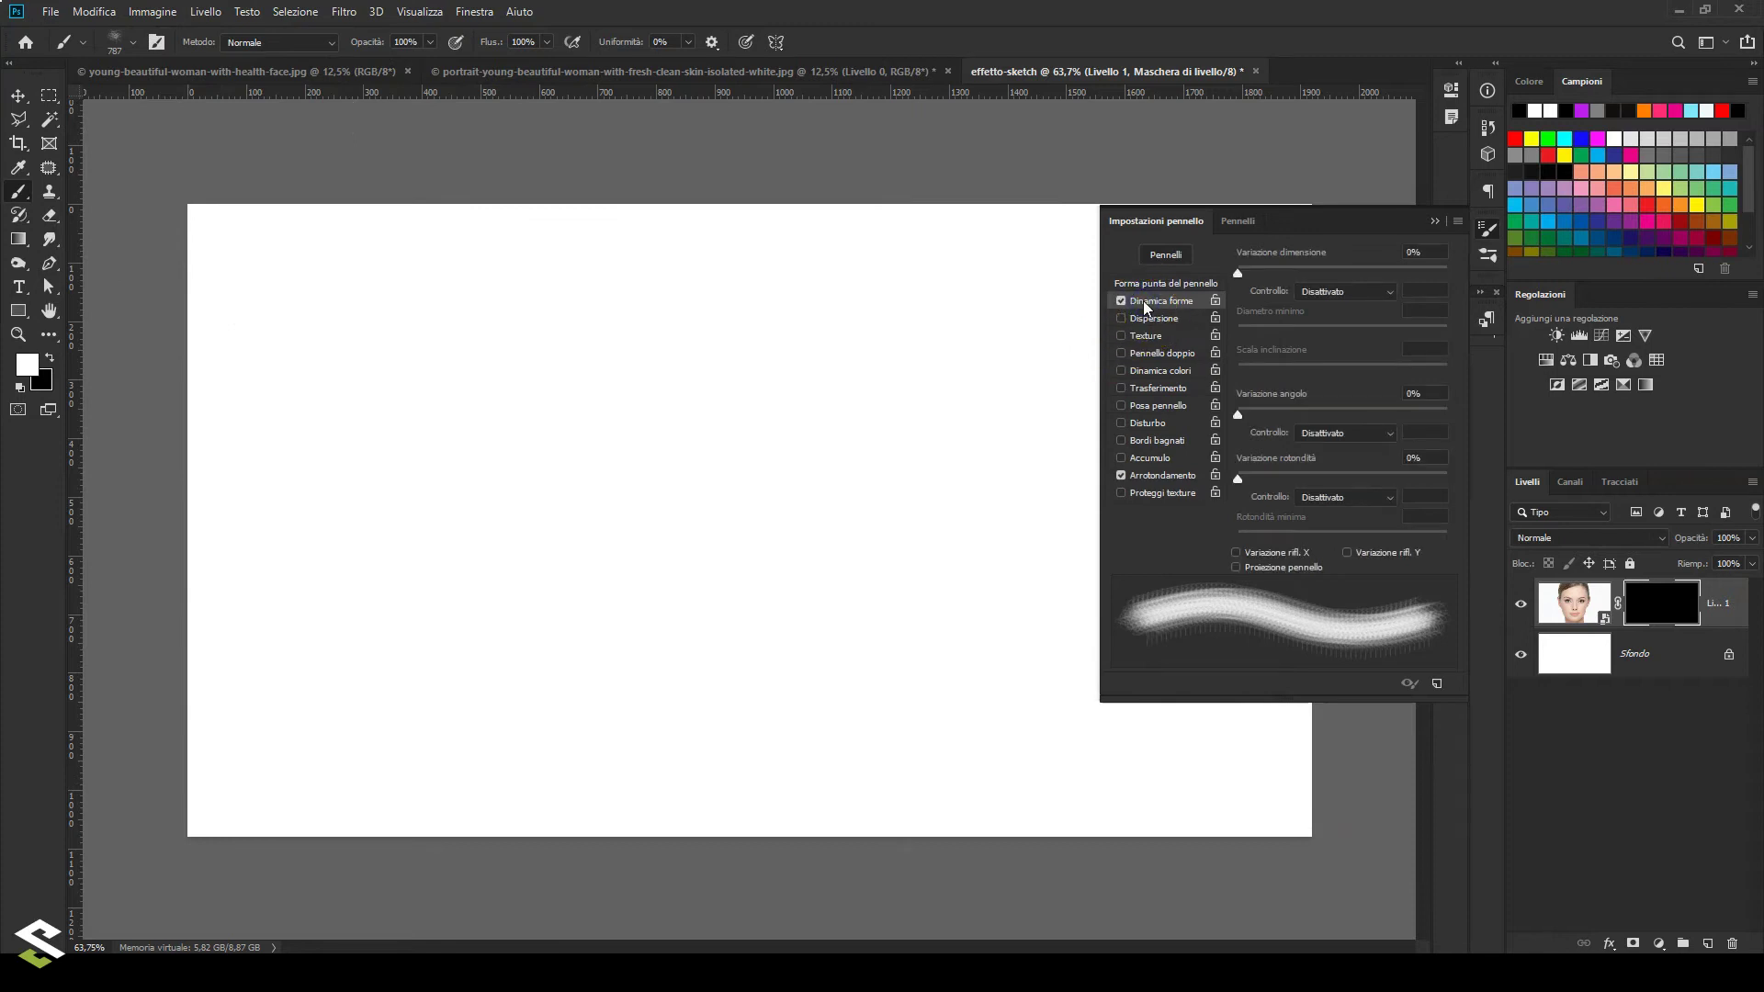
drag(1240, 417, 1282, 418)
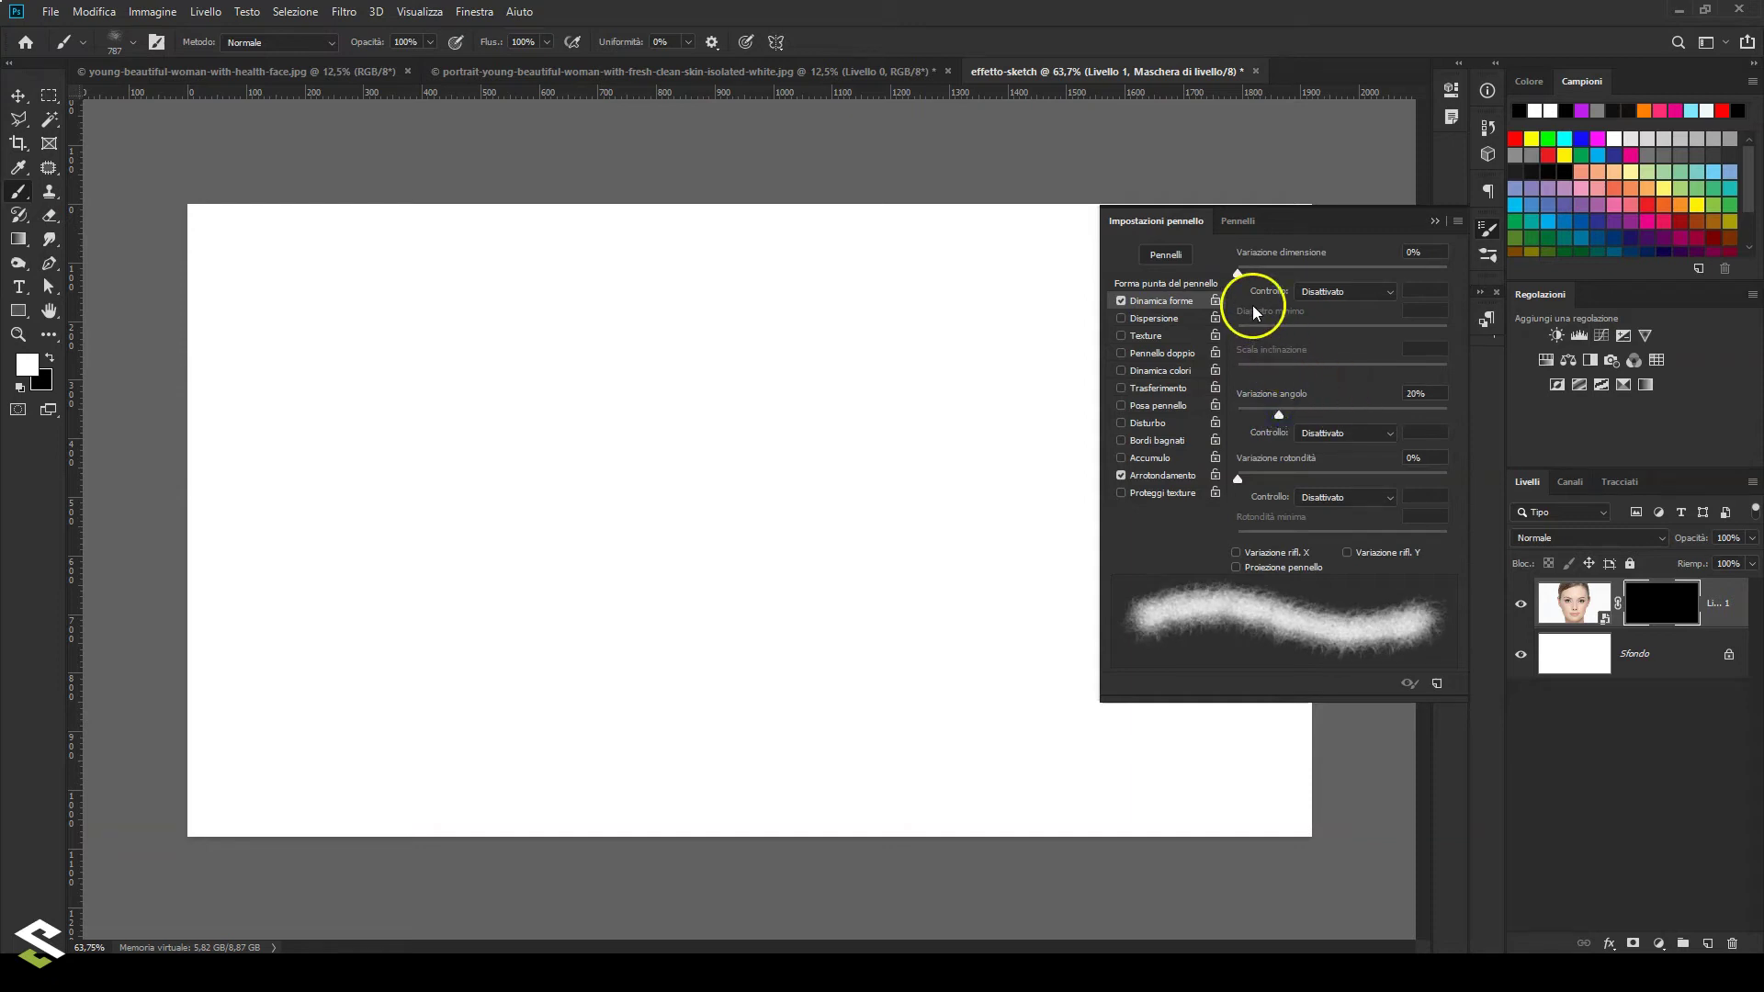
click(1159, 318)
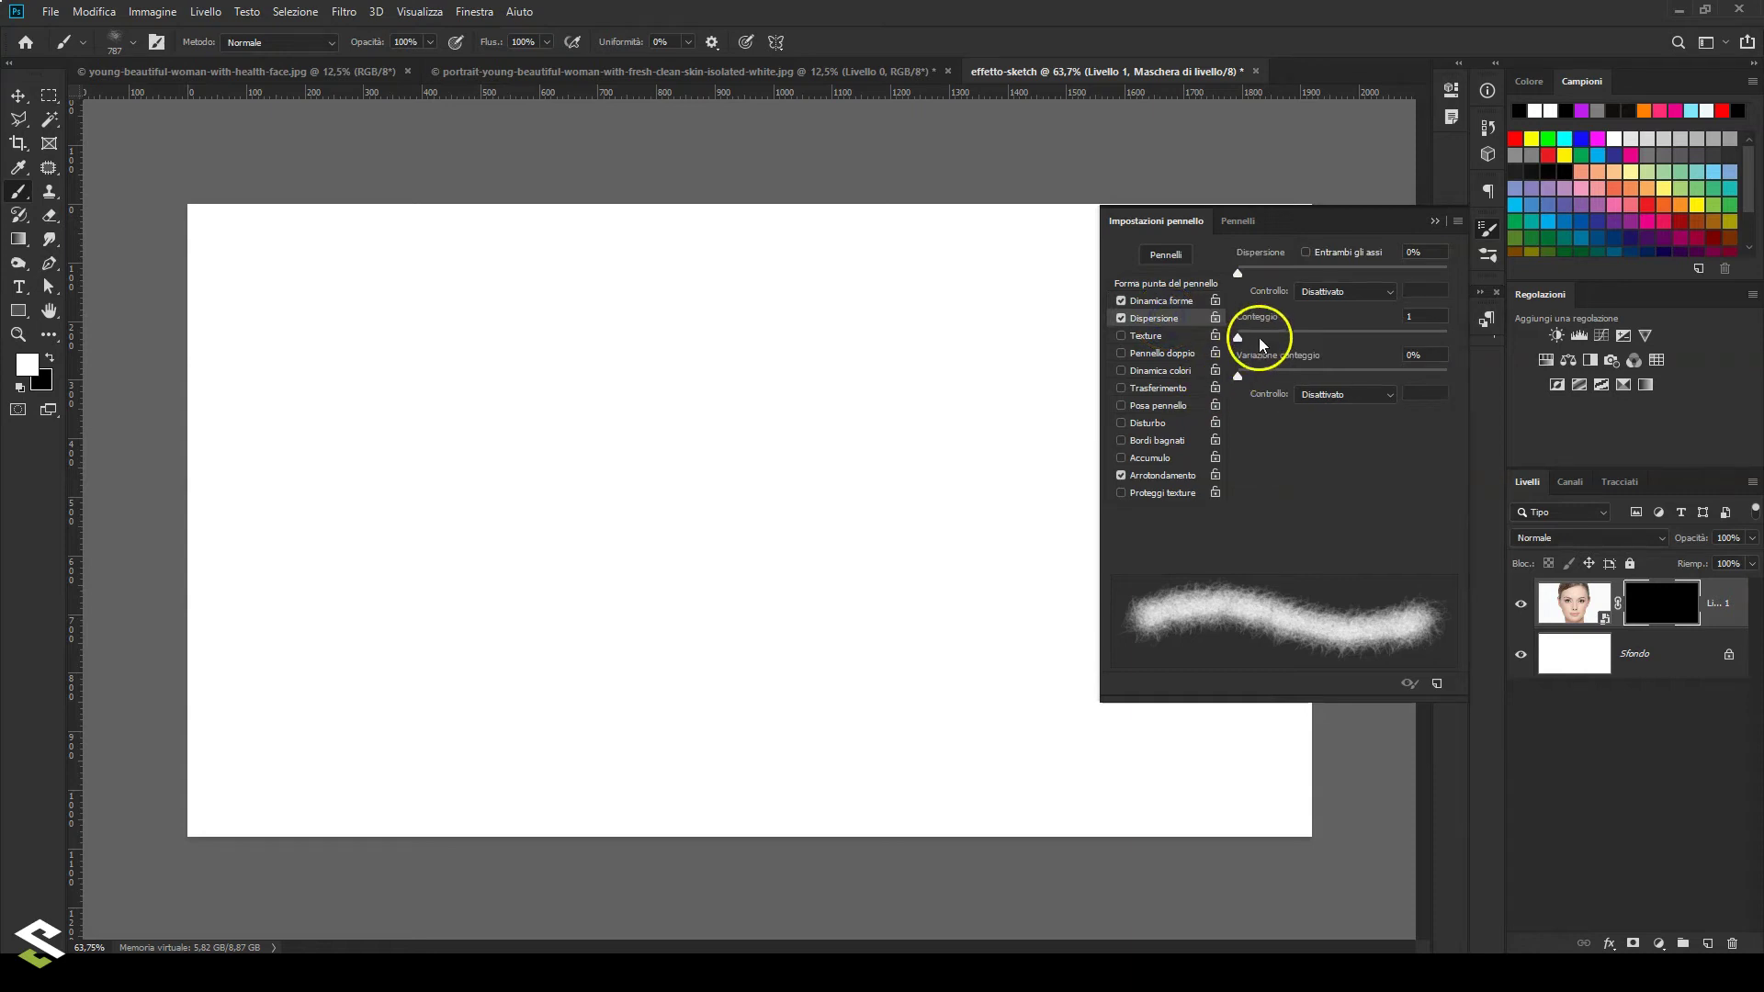
drag(1239, 276, 1252, 278)
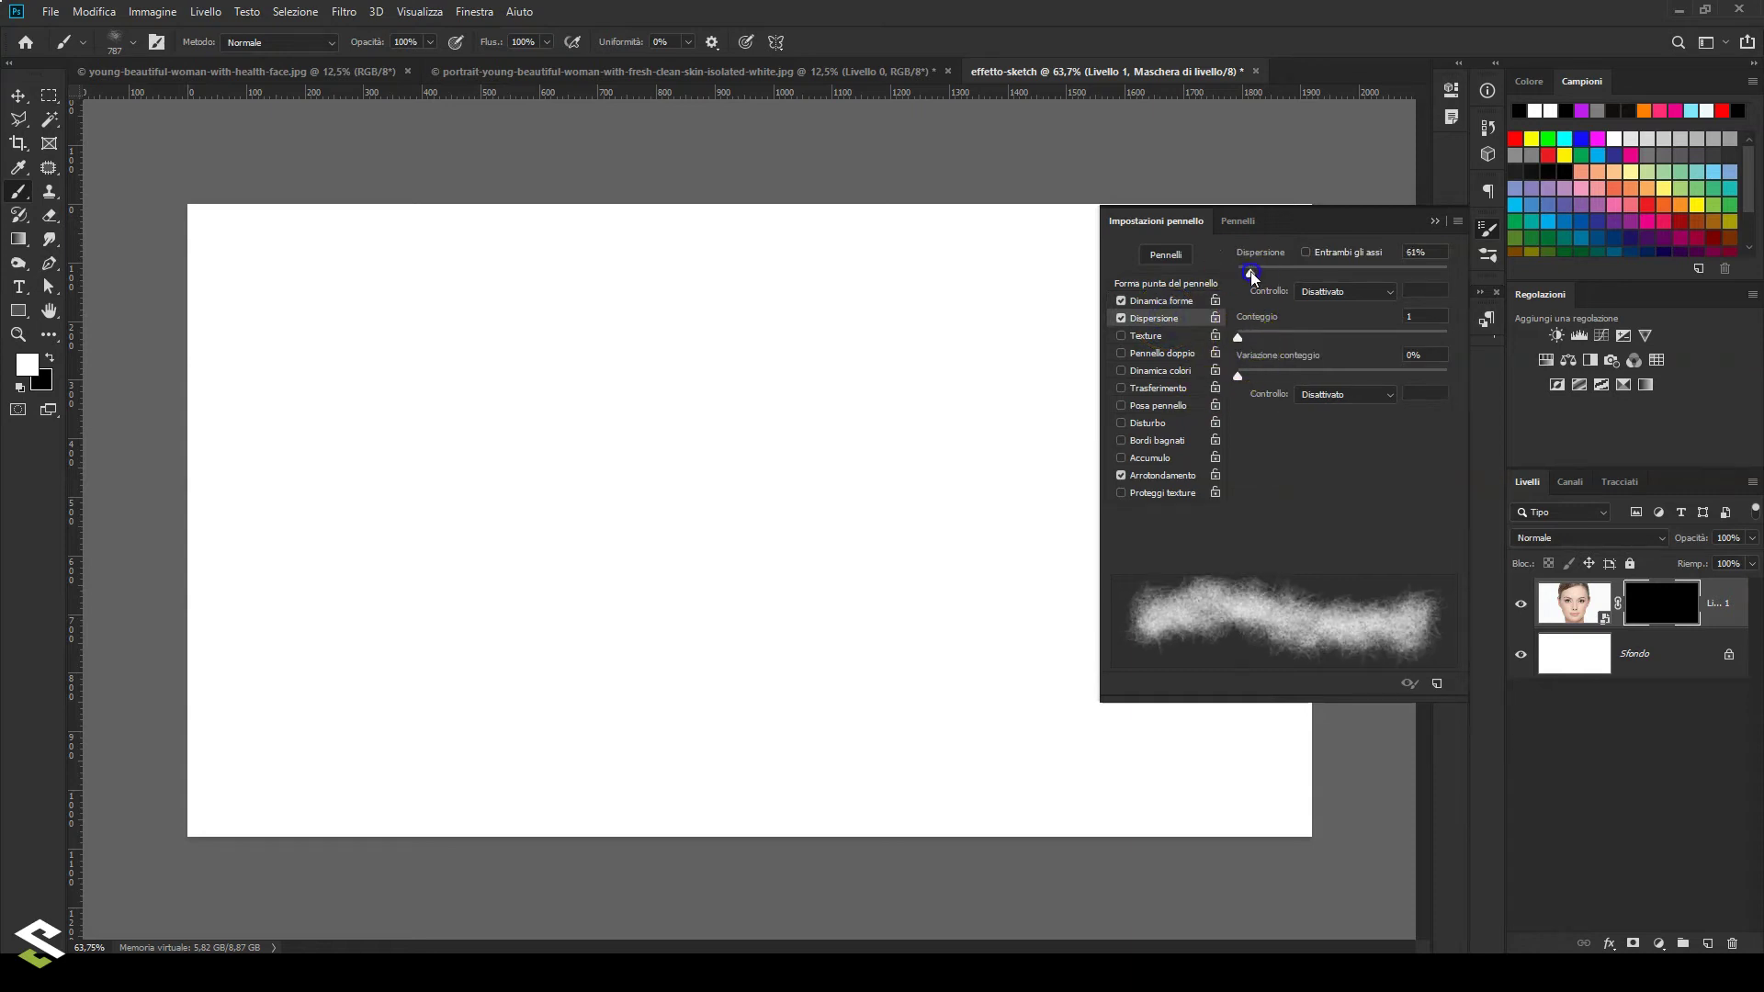
click(1662, 606)
click(1435, 222)
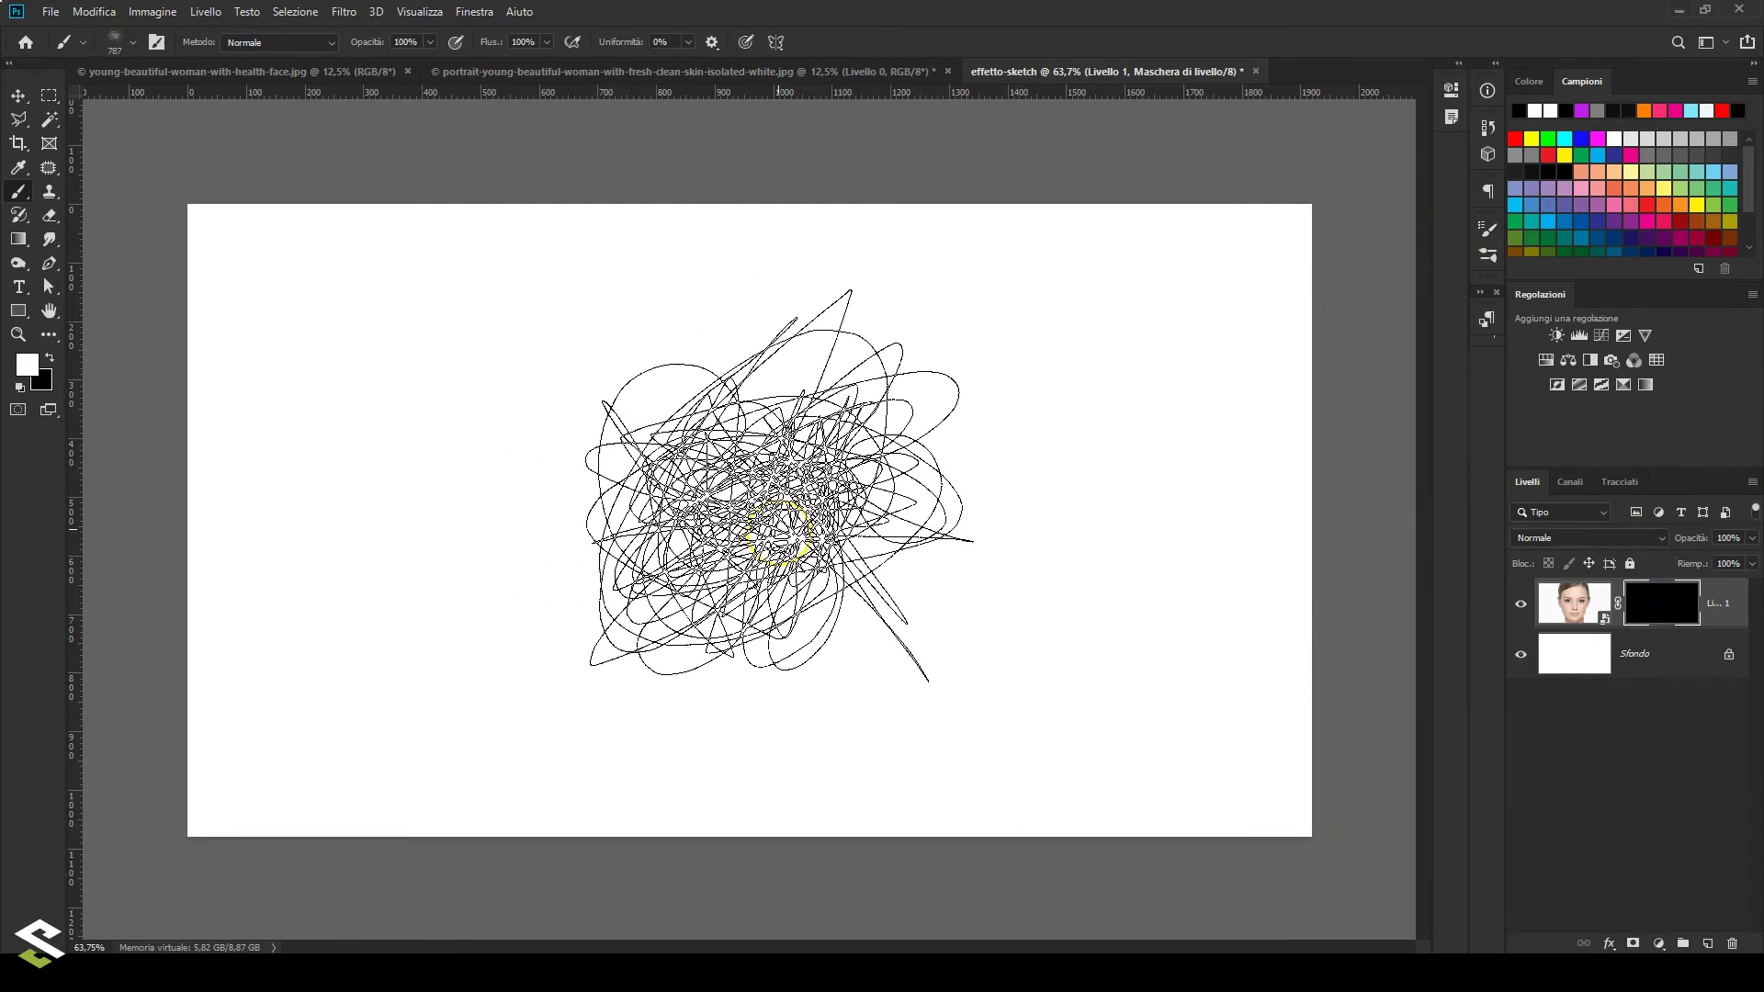
Paint scribbles on Livello 1's mask with a 630 px brush, revealing the eyes, brows, nose and lips.
click(759, 520)
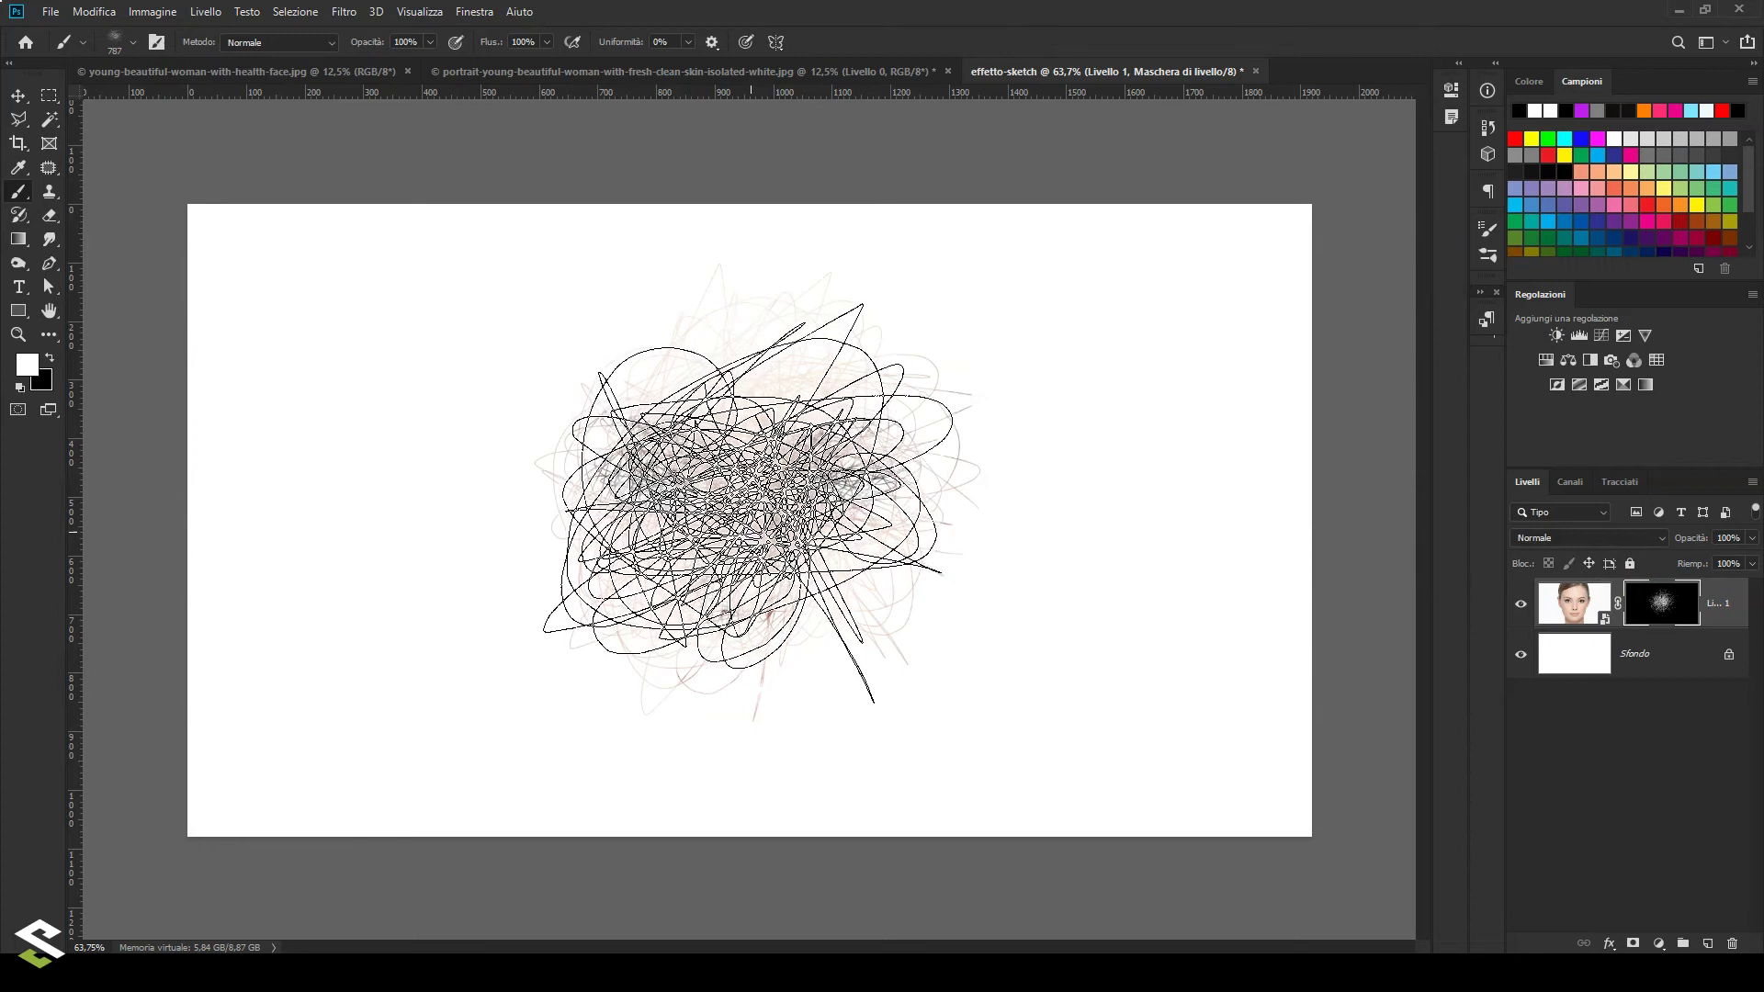
alt+right_click(754, 483)
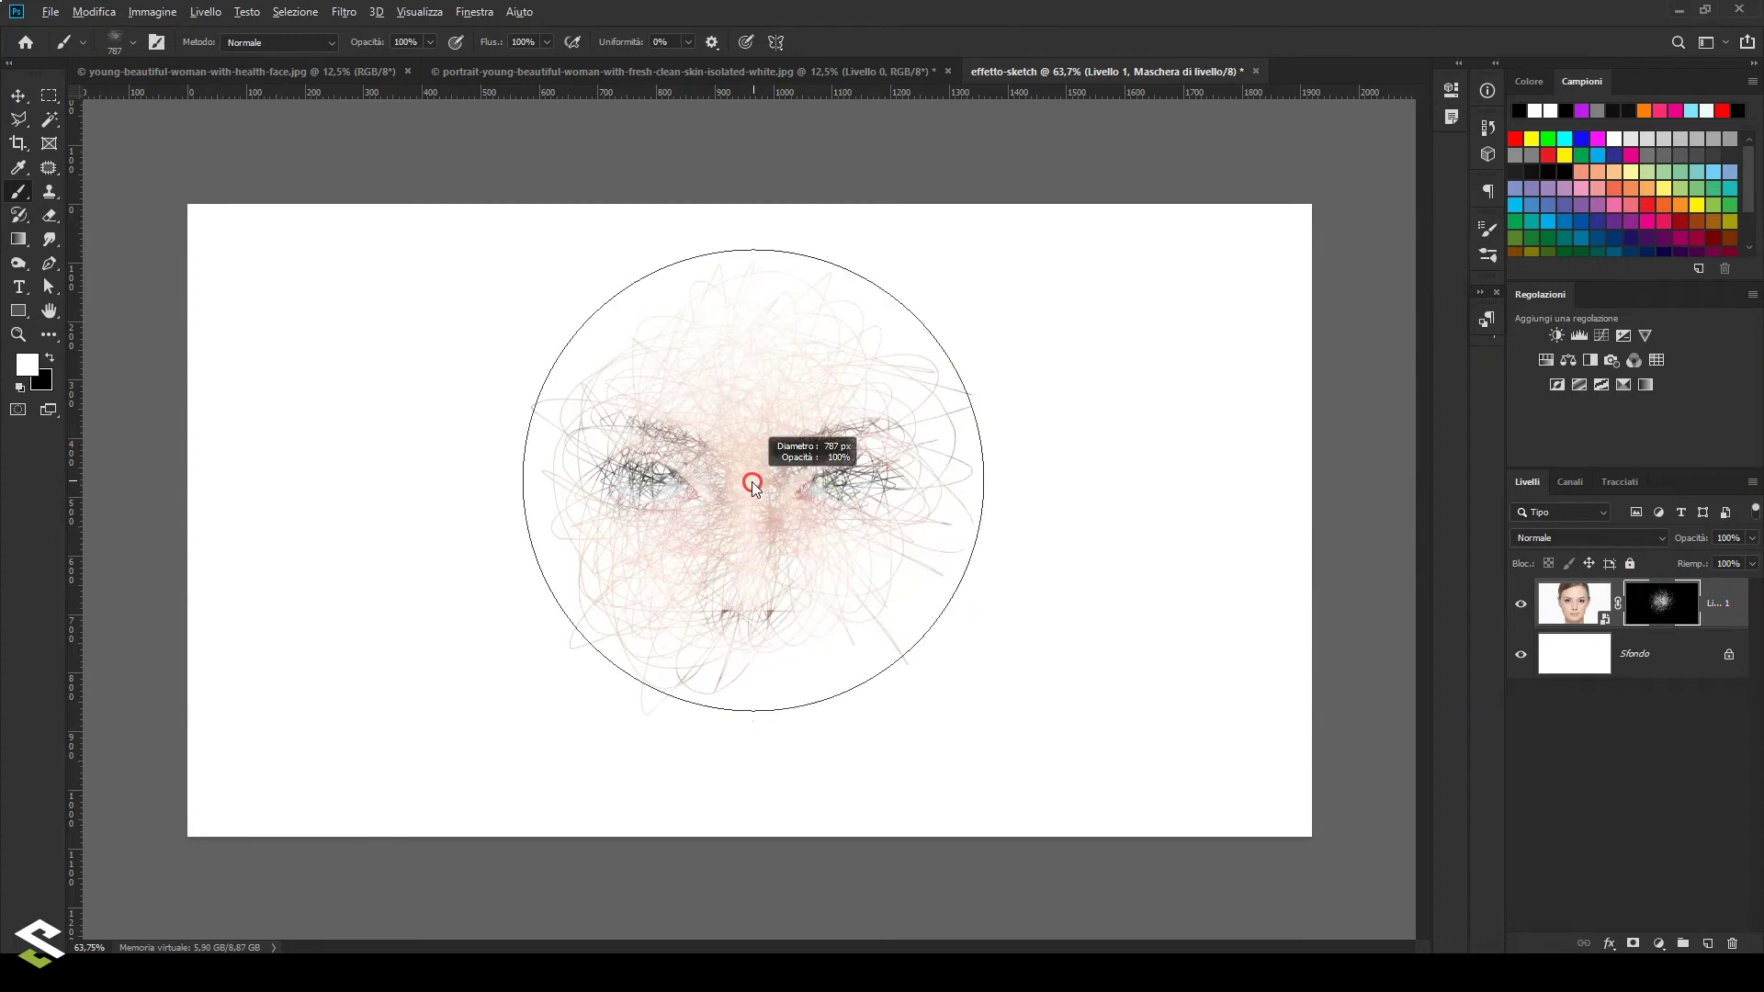
drag(753, 483, 704, 492)
mouse_move(722, 582)
mouse_down()
mouse_move(852, 471)
mouse_move(785, 478)
mouse_move(816, 512)
mouse_move(630, 422)
mouse_move(823, 520)
mouse_move(867, 591)
mouse_move(726, 643)
mouse_up()
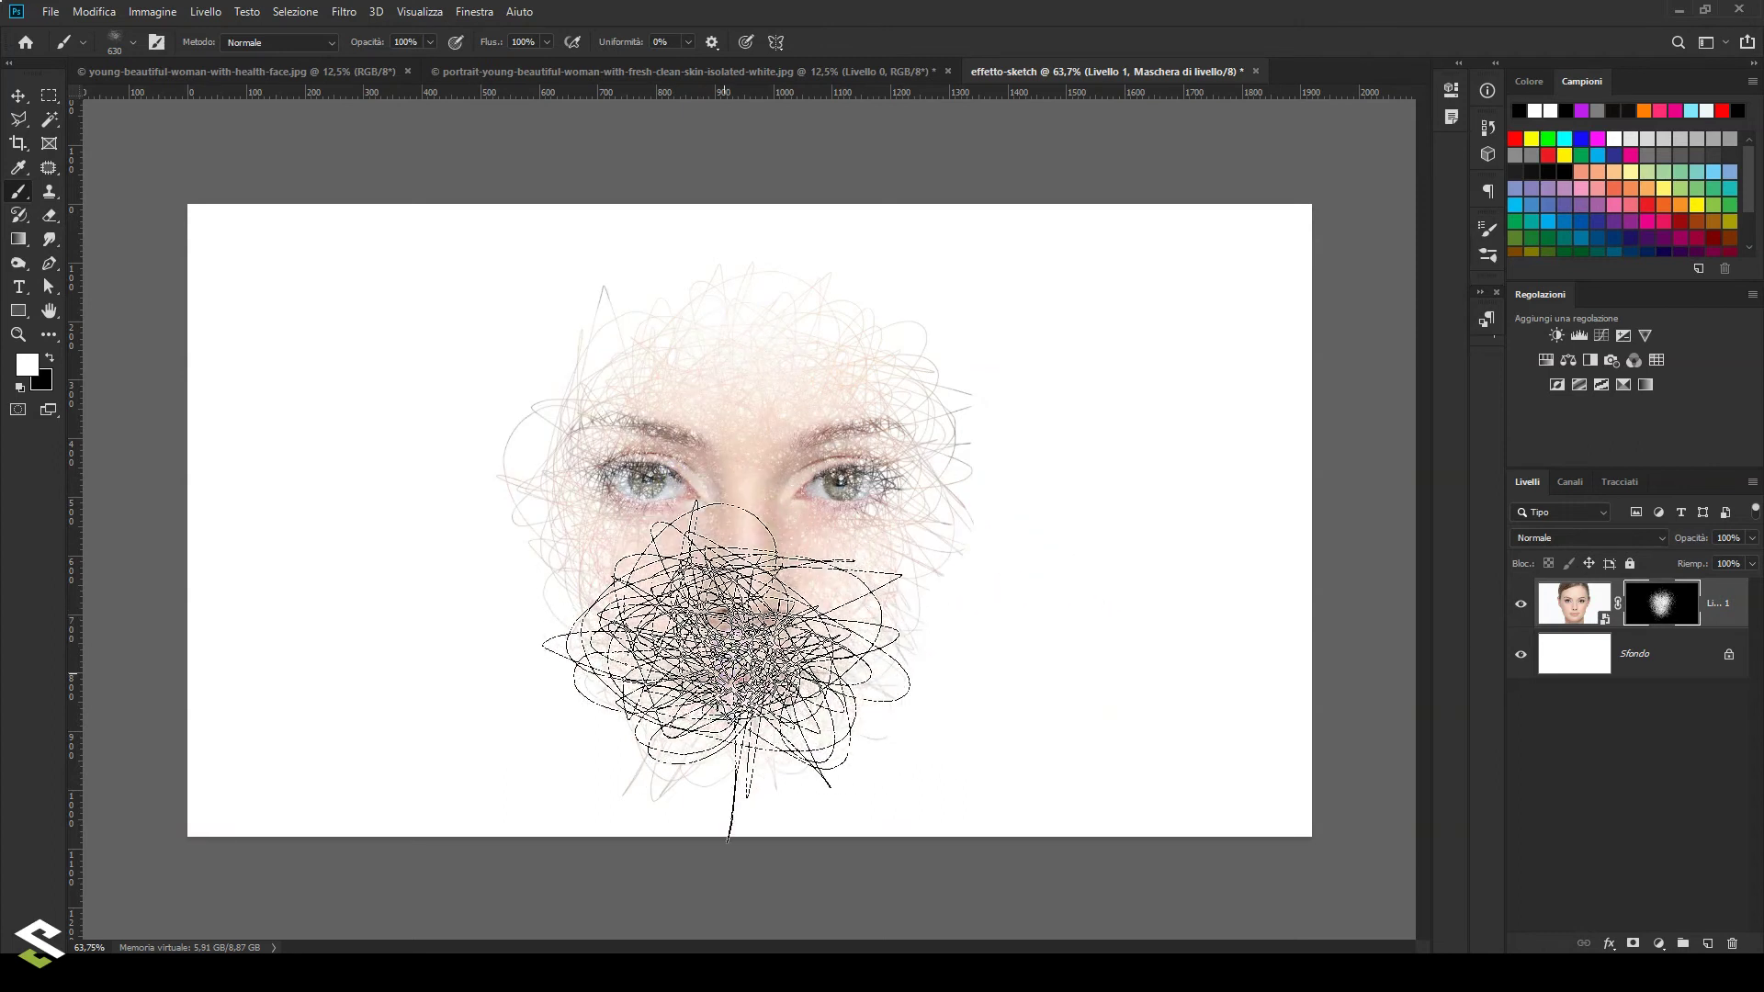
mouse_move(799, 496)
mouse_down()
mouse_move(744, 414)
mouse_move(671, 414)
mouse_move(905, 313)
mouse_move(932, 441)
mouse_move(762, 431)
mouse_move(671, 395)
mouse_up()
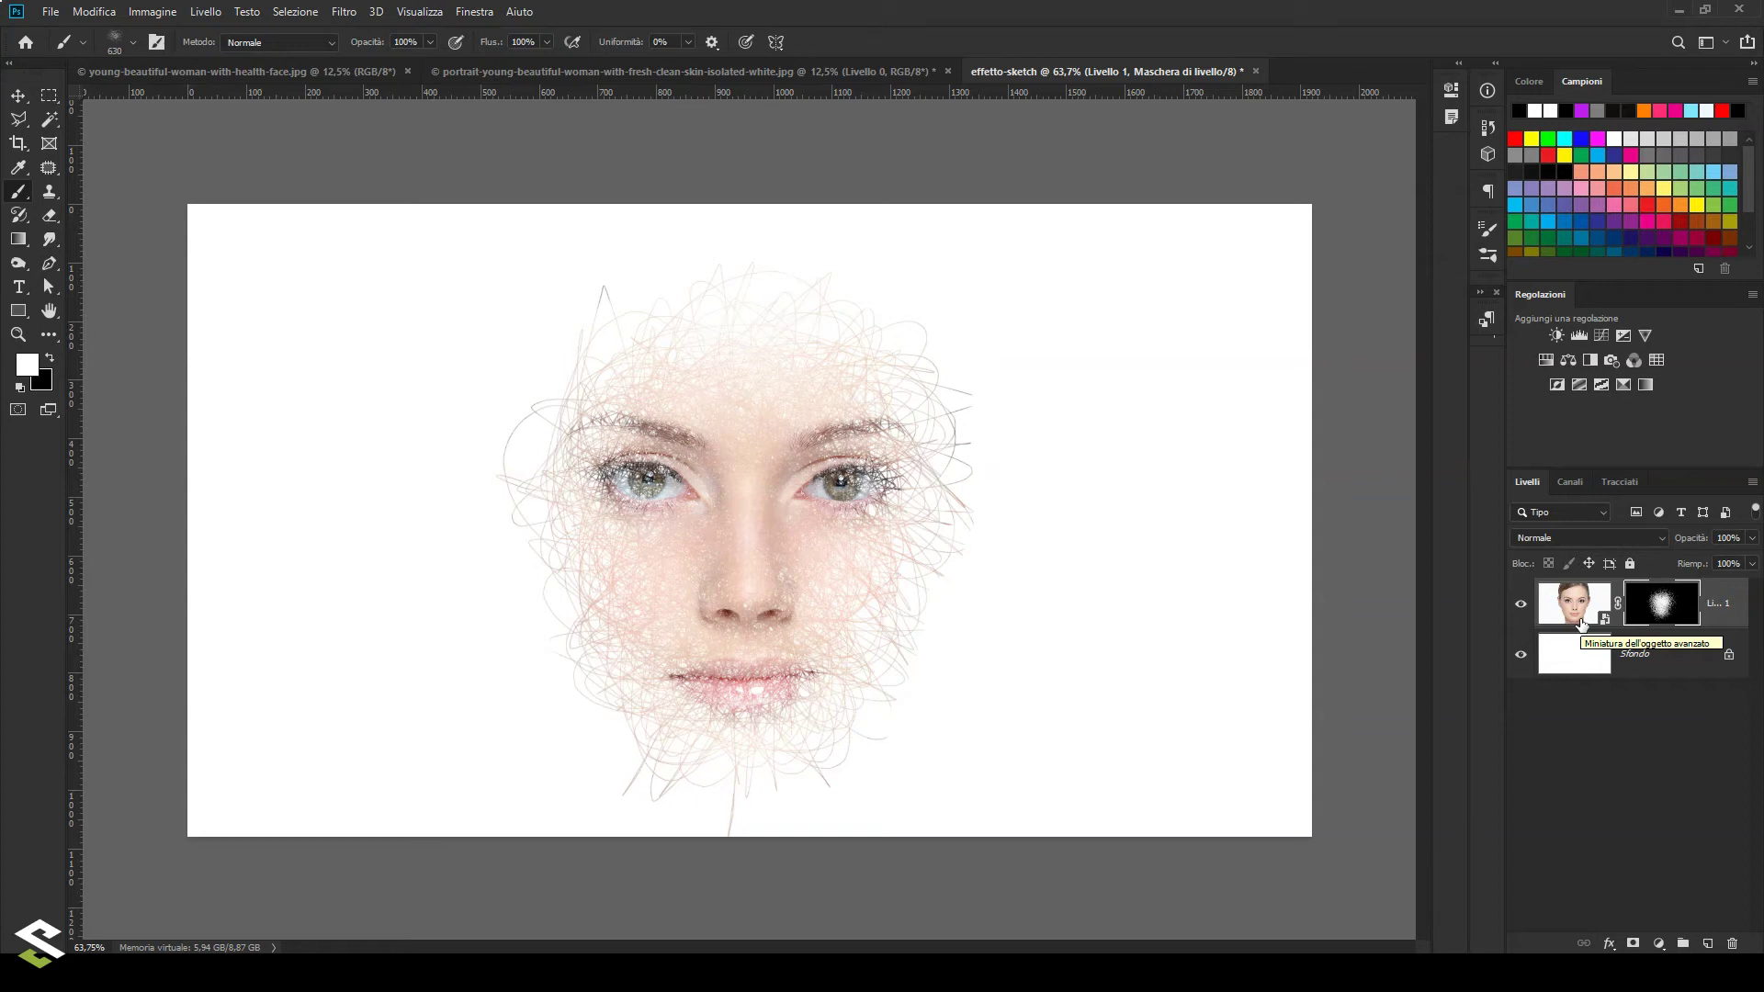
Add a default Bianco e nero adjustment layer above the portrait.
click(1658, 942)
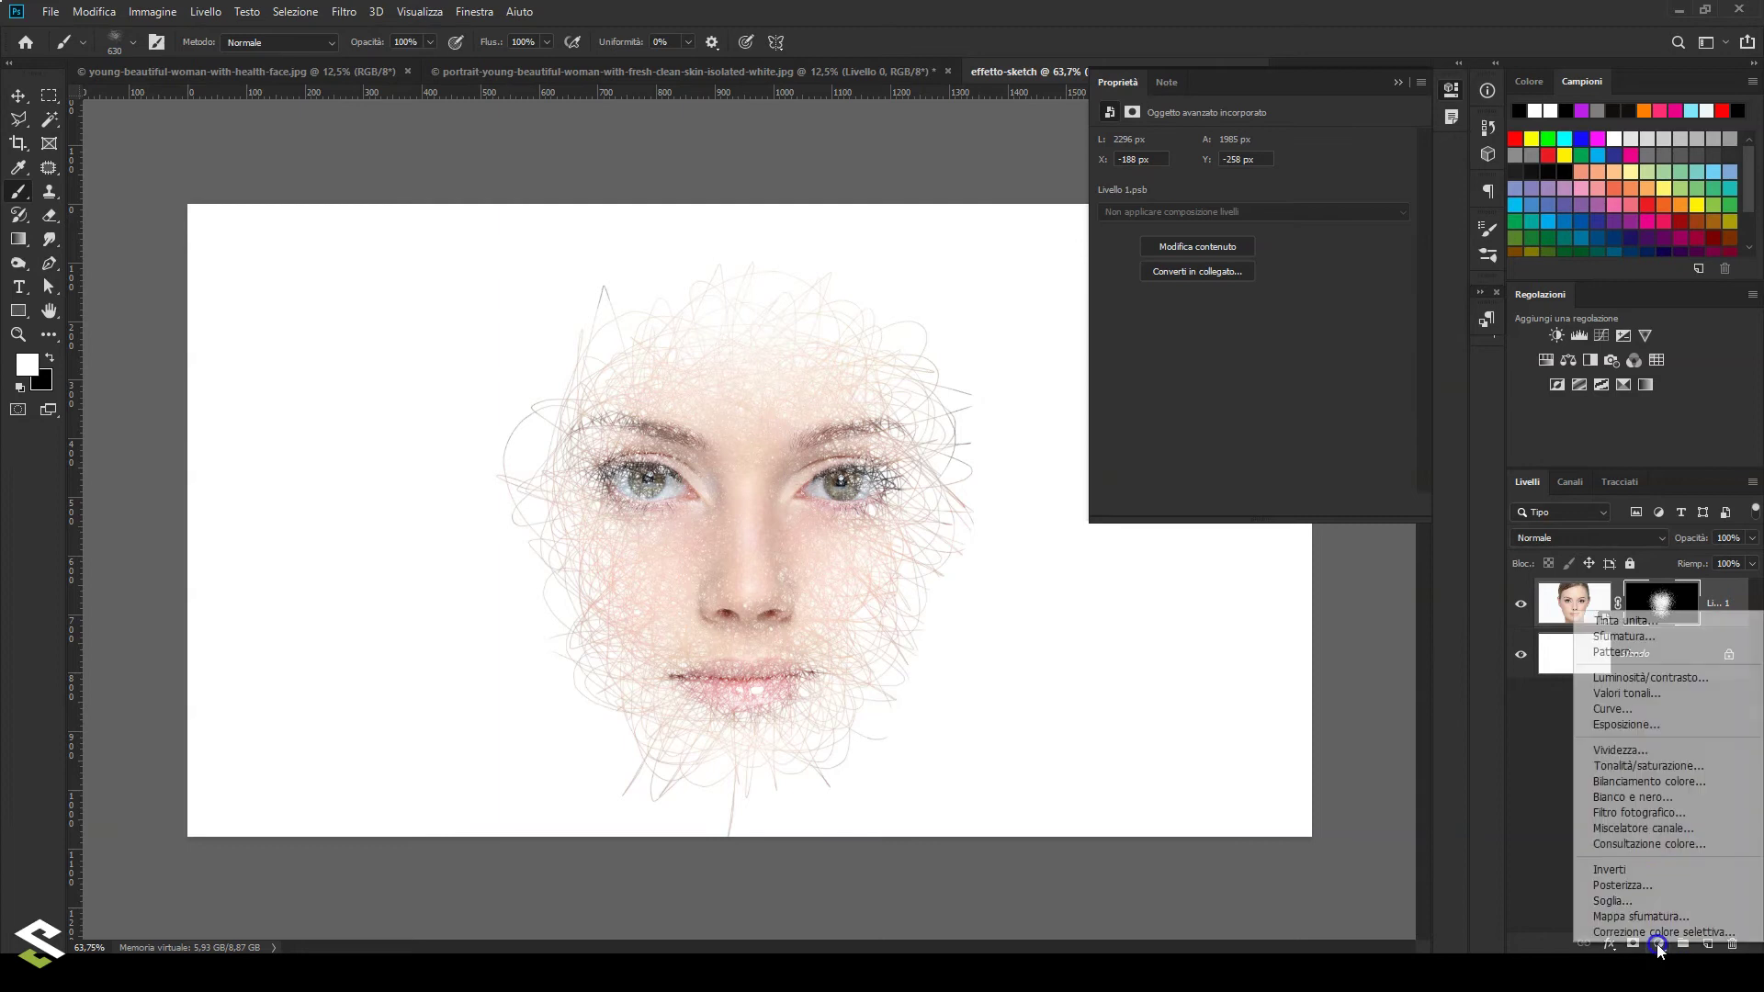
click(1650, 799)
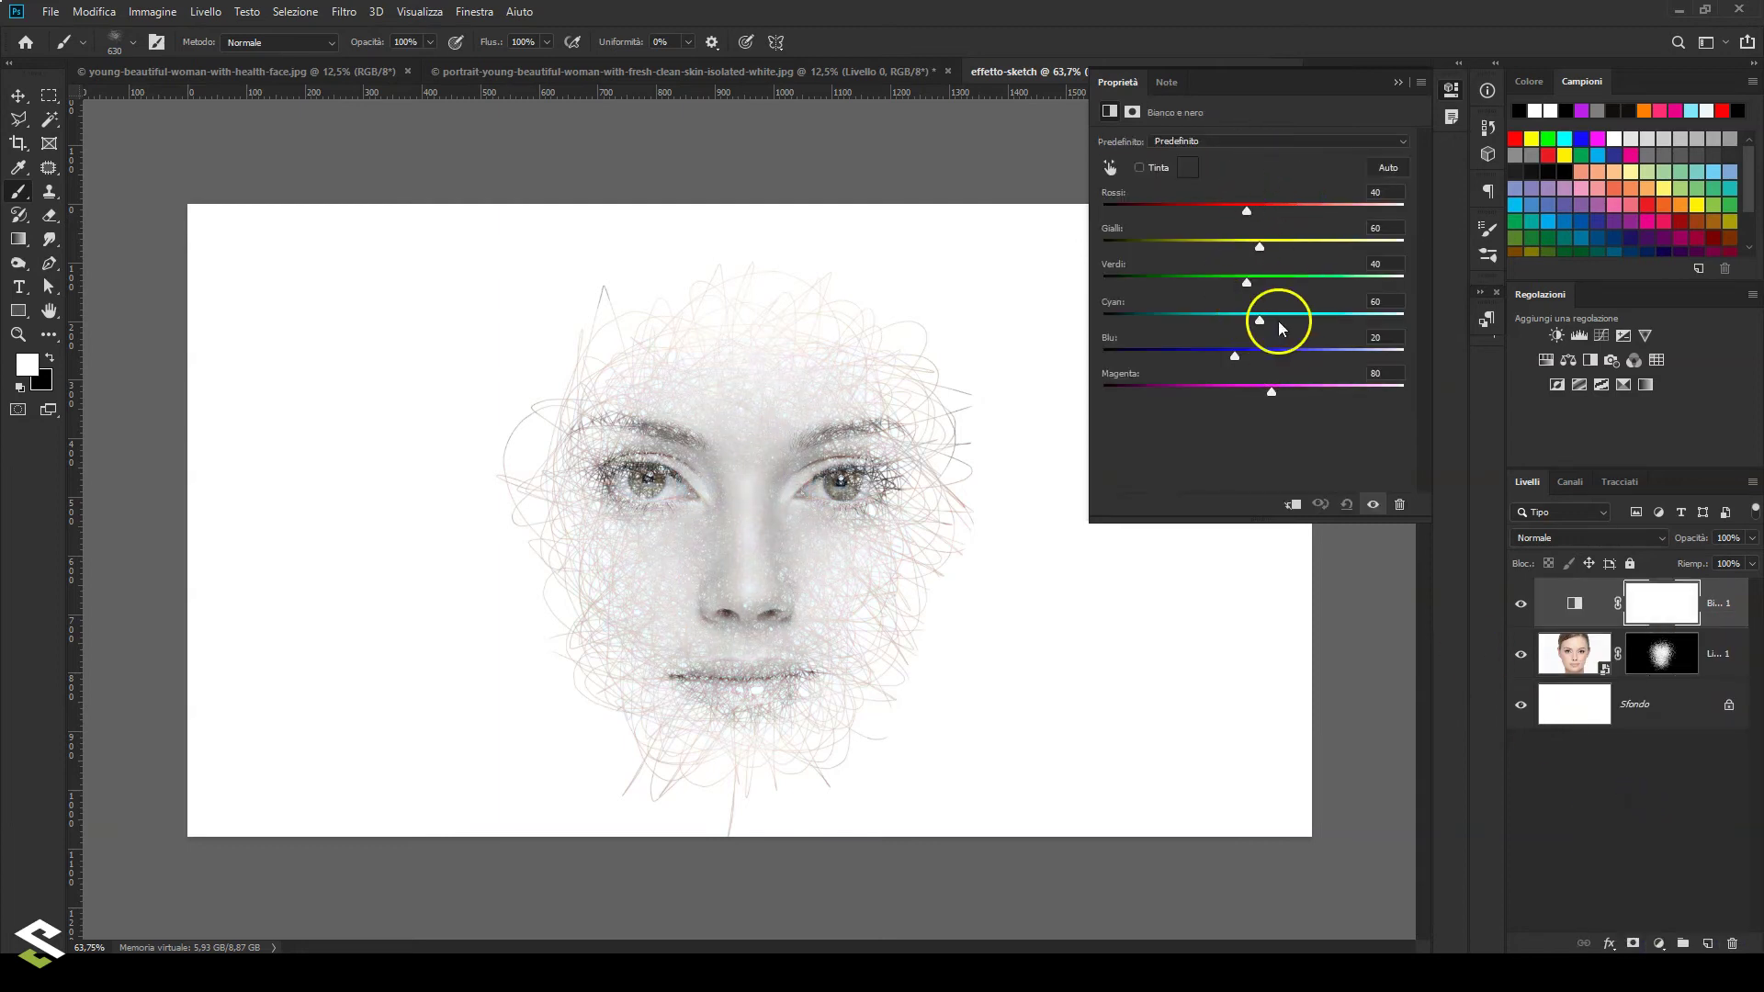
click(1397, 84)
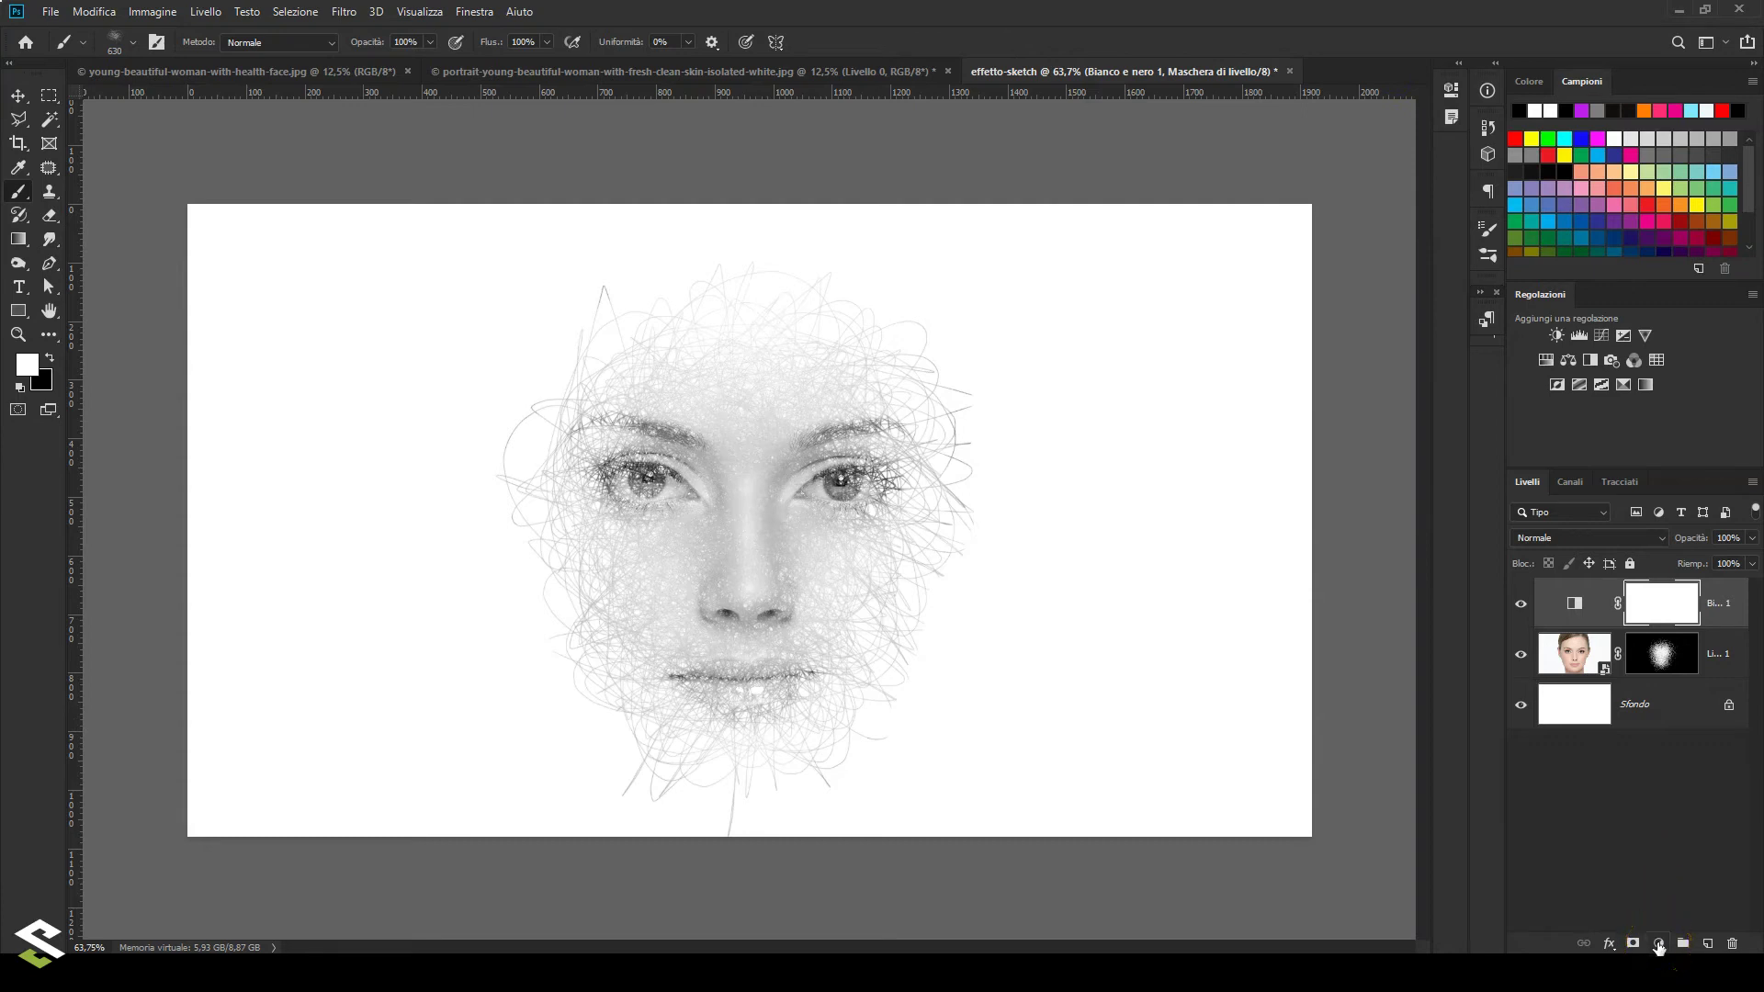
click(1658, 947)
Add a Valori tonali adjustment with input levels 30, 1,00 and 250.
click(1640, 695)
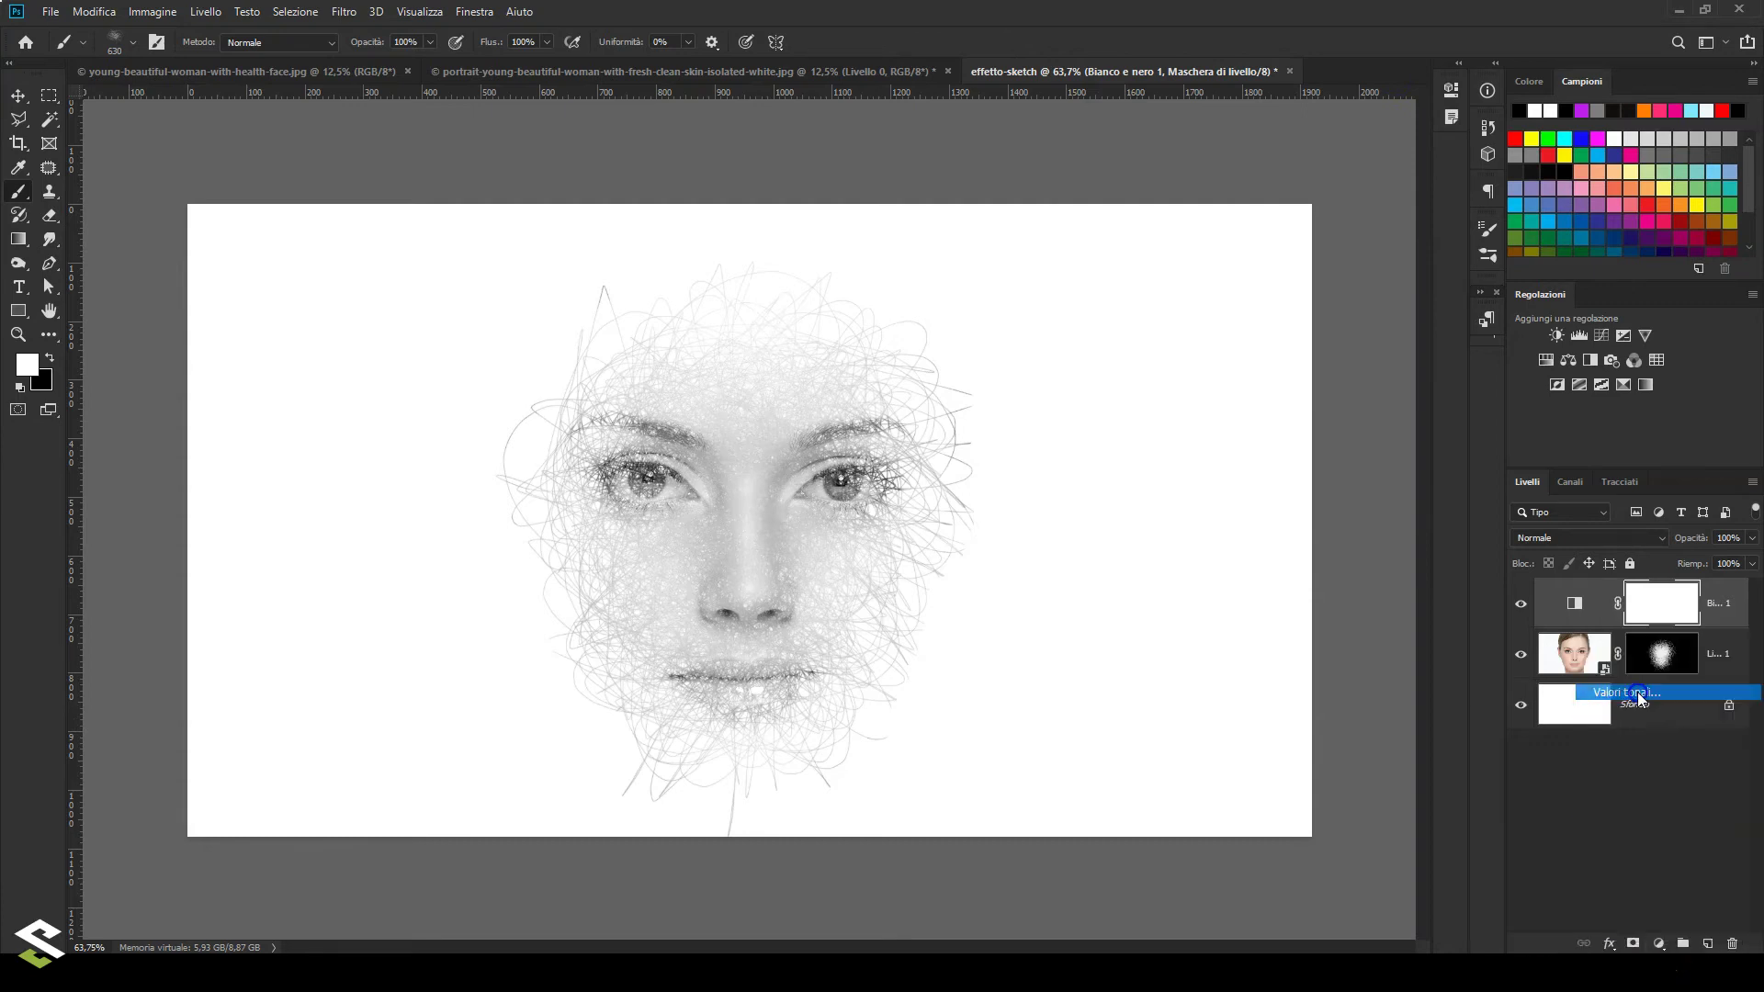
drag(1149, 275, 1206, 275)
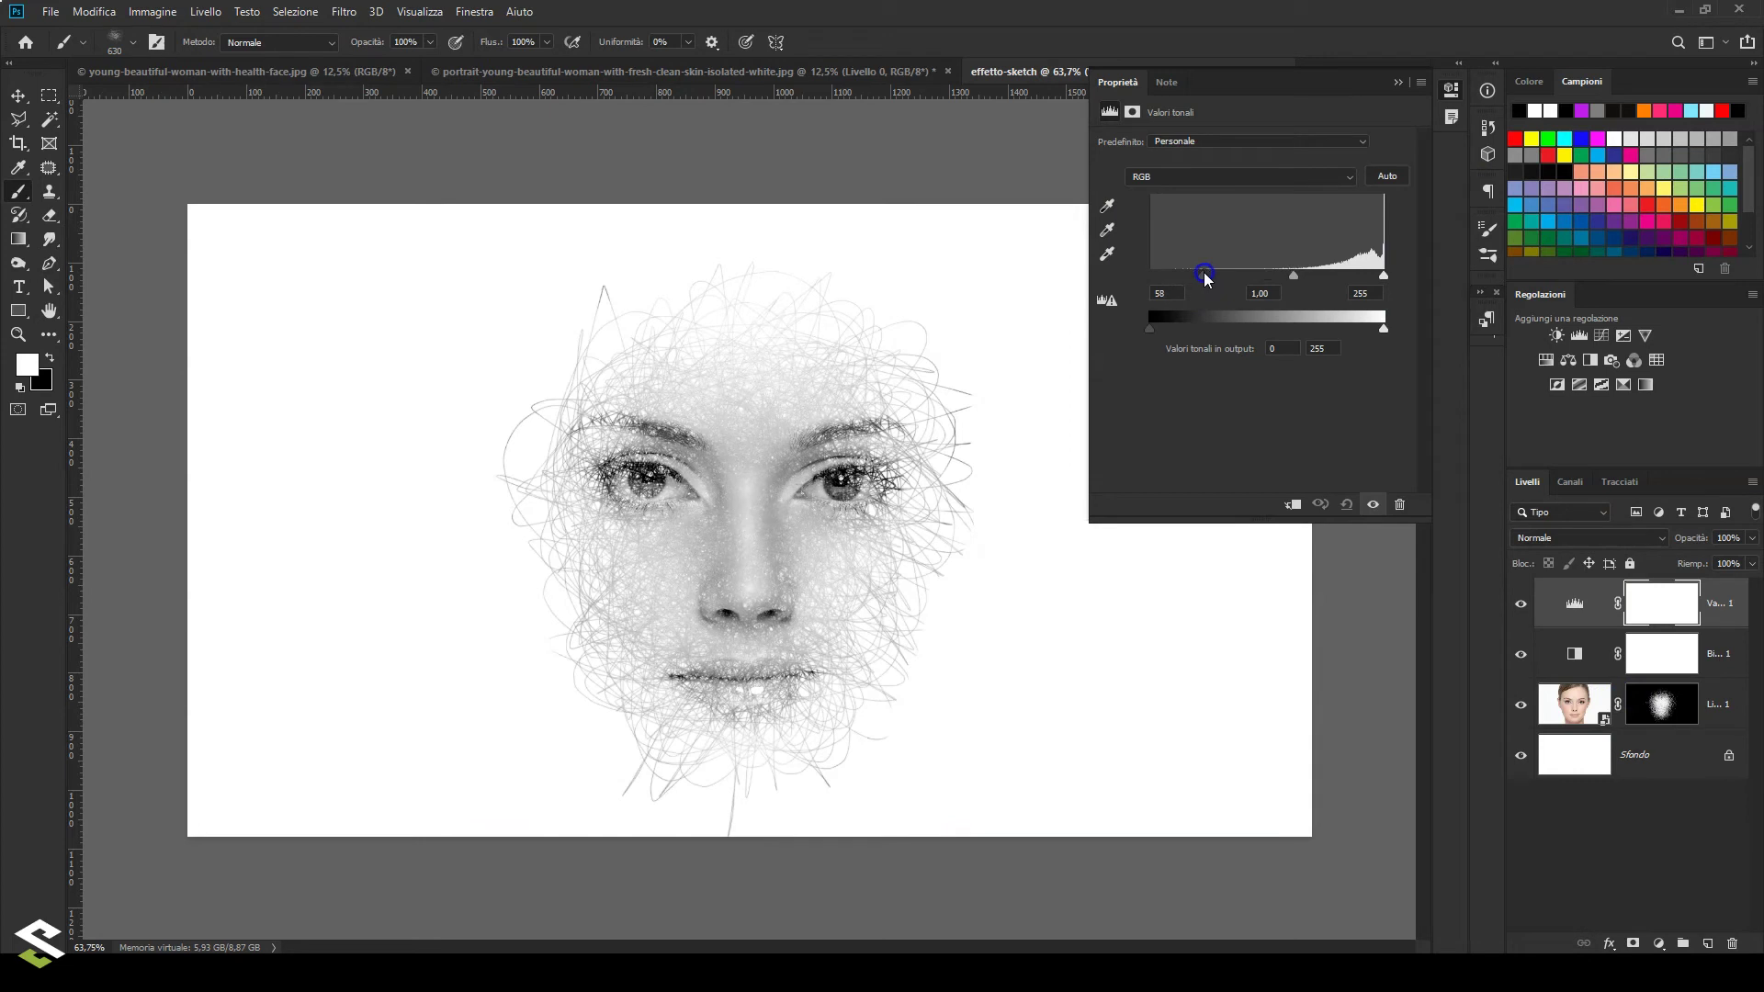
drag(1197, 274, 1177, 275)
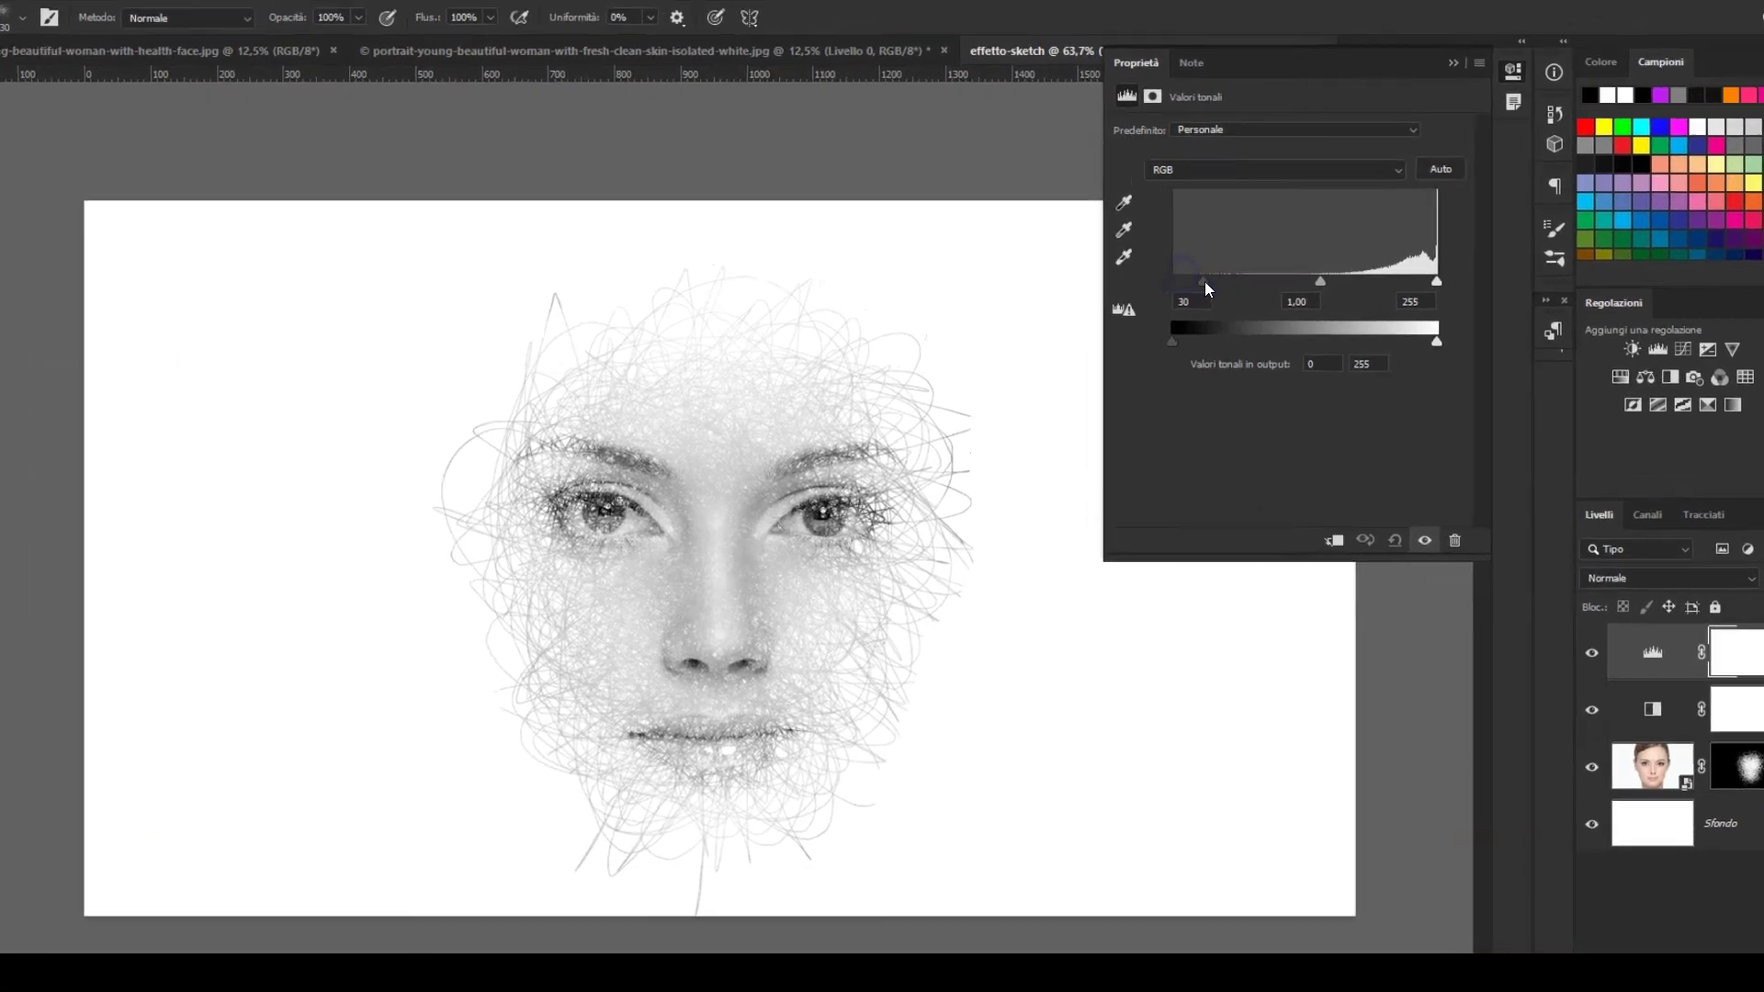
drag(1607, 299, 1603, 300)
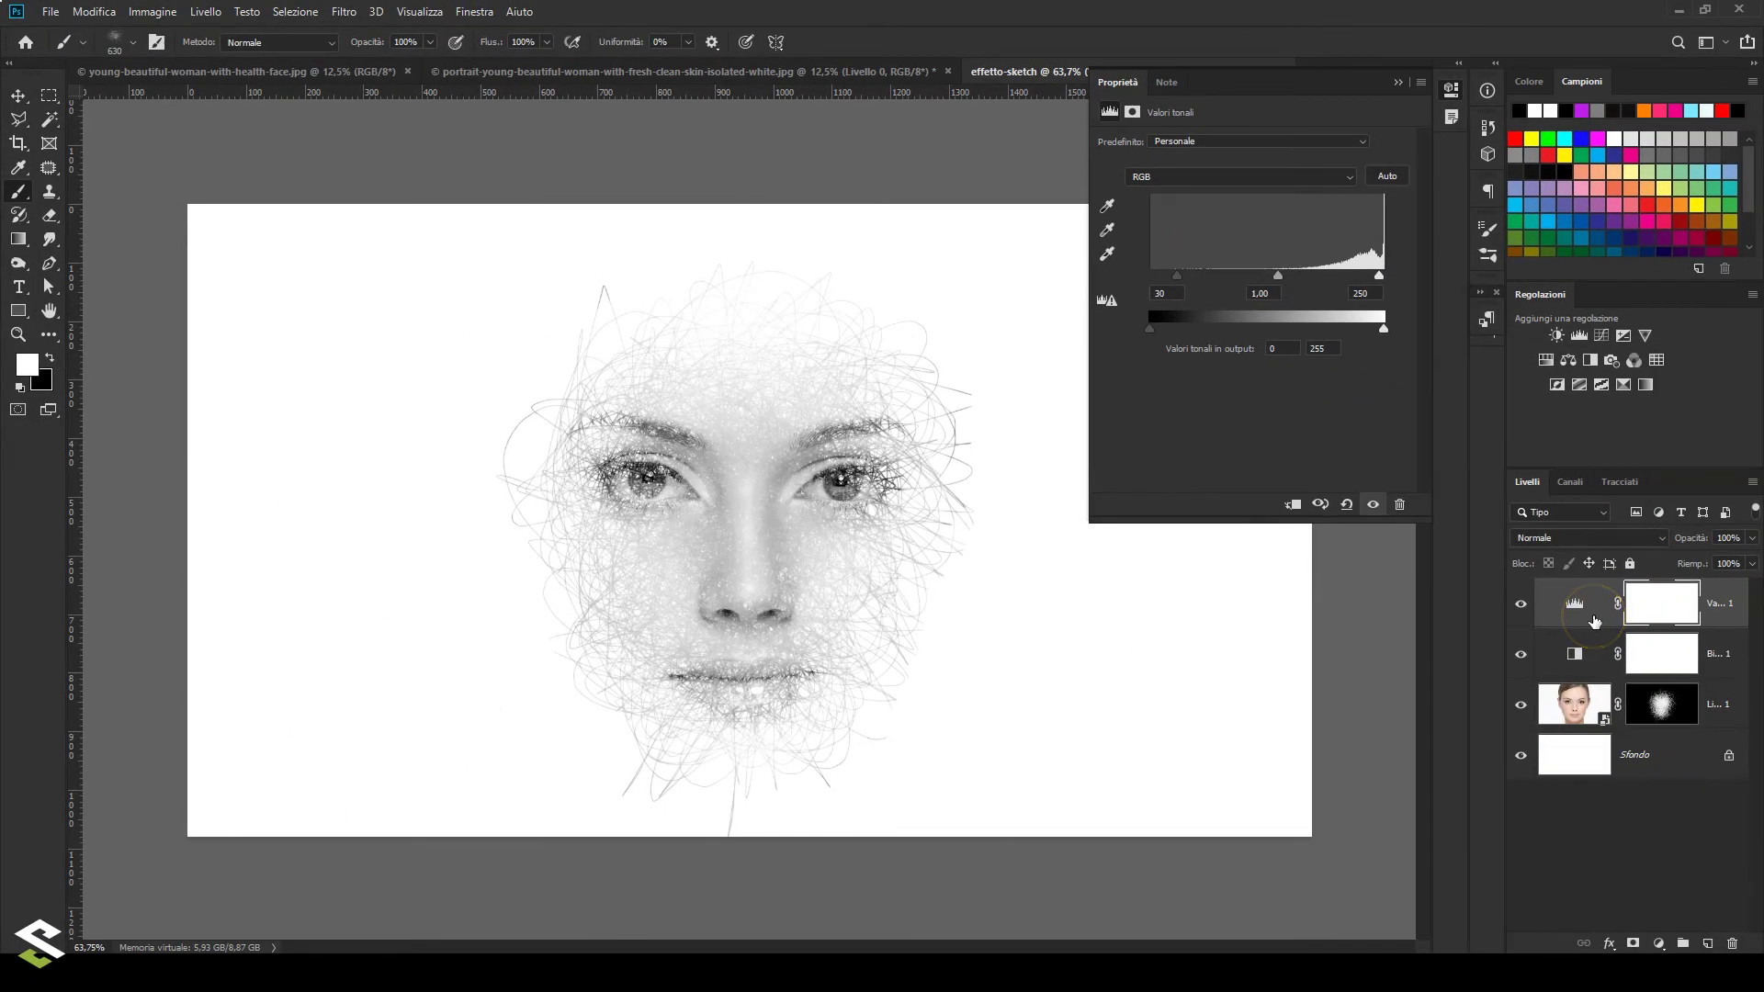
click(1659, 944)
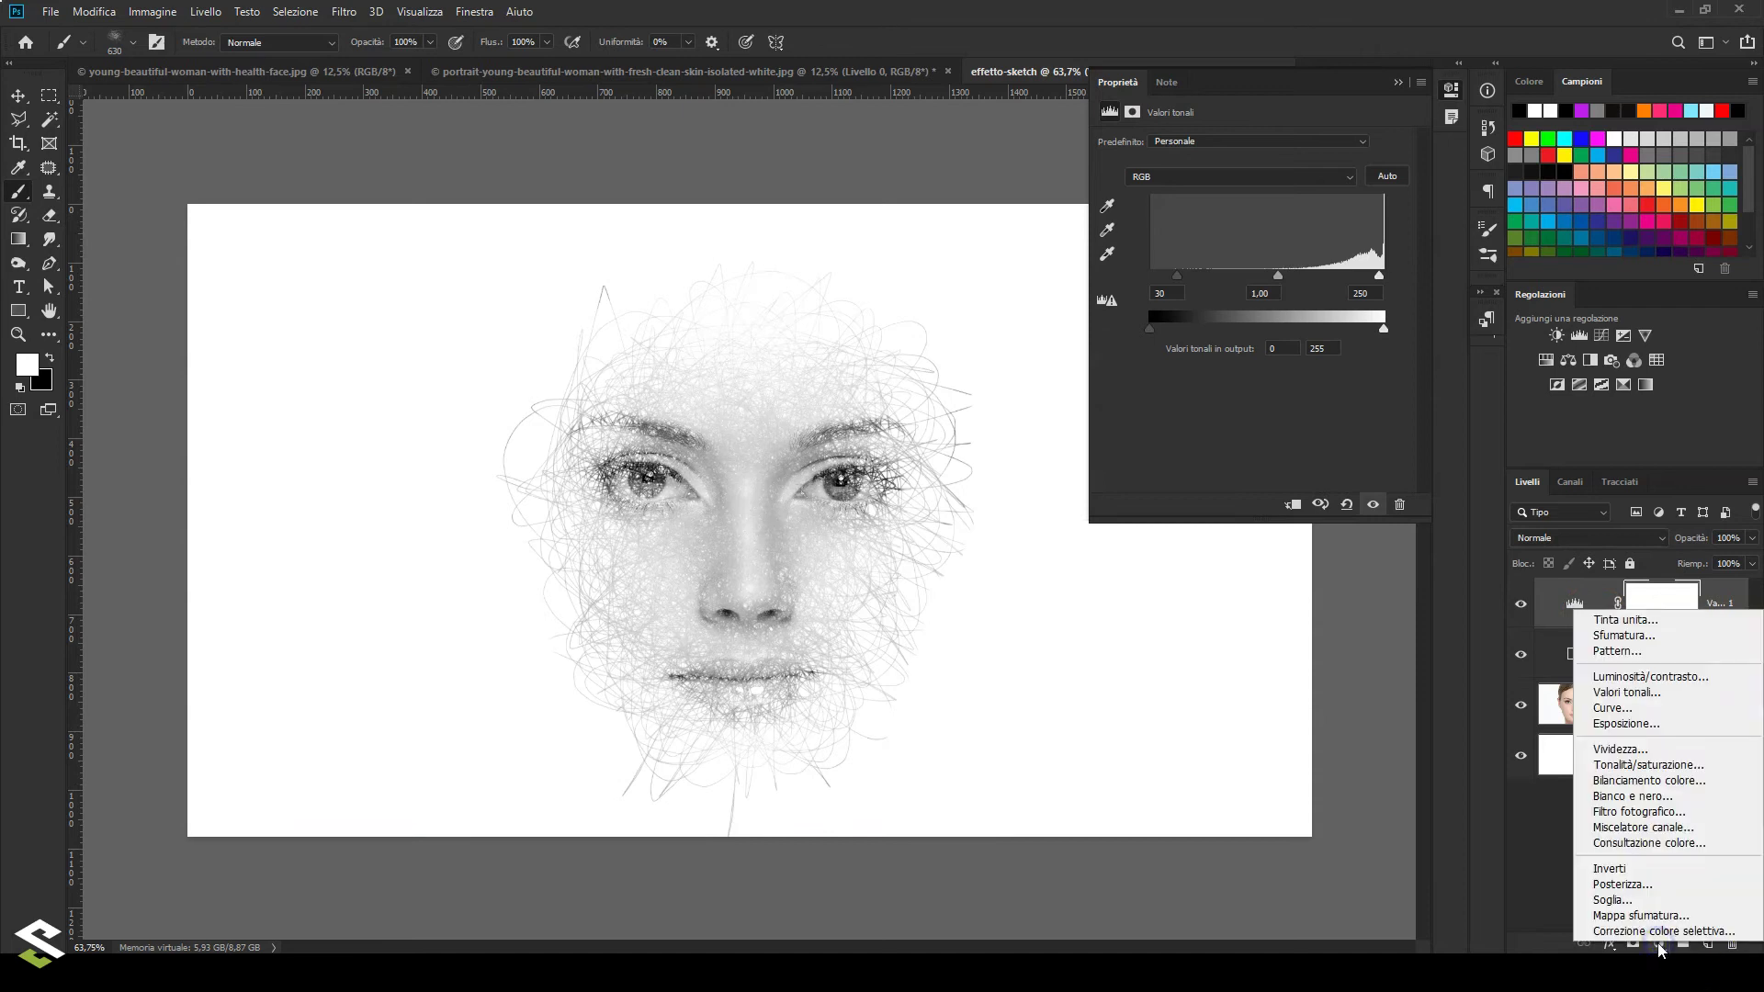
Add a Curves adjustment and set its lower point to input 103, output 80.
click(1651, 708)
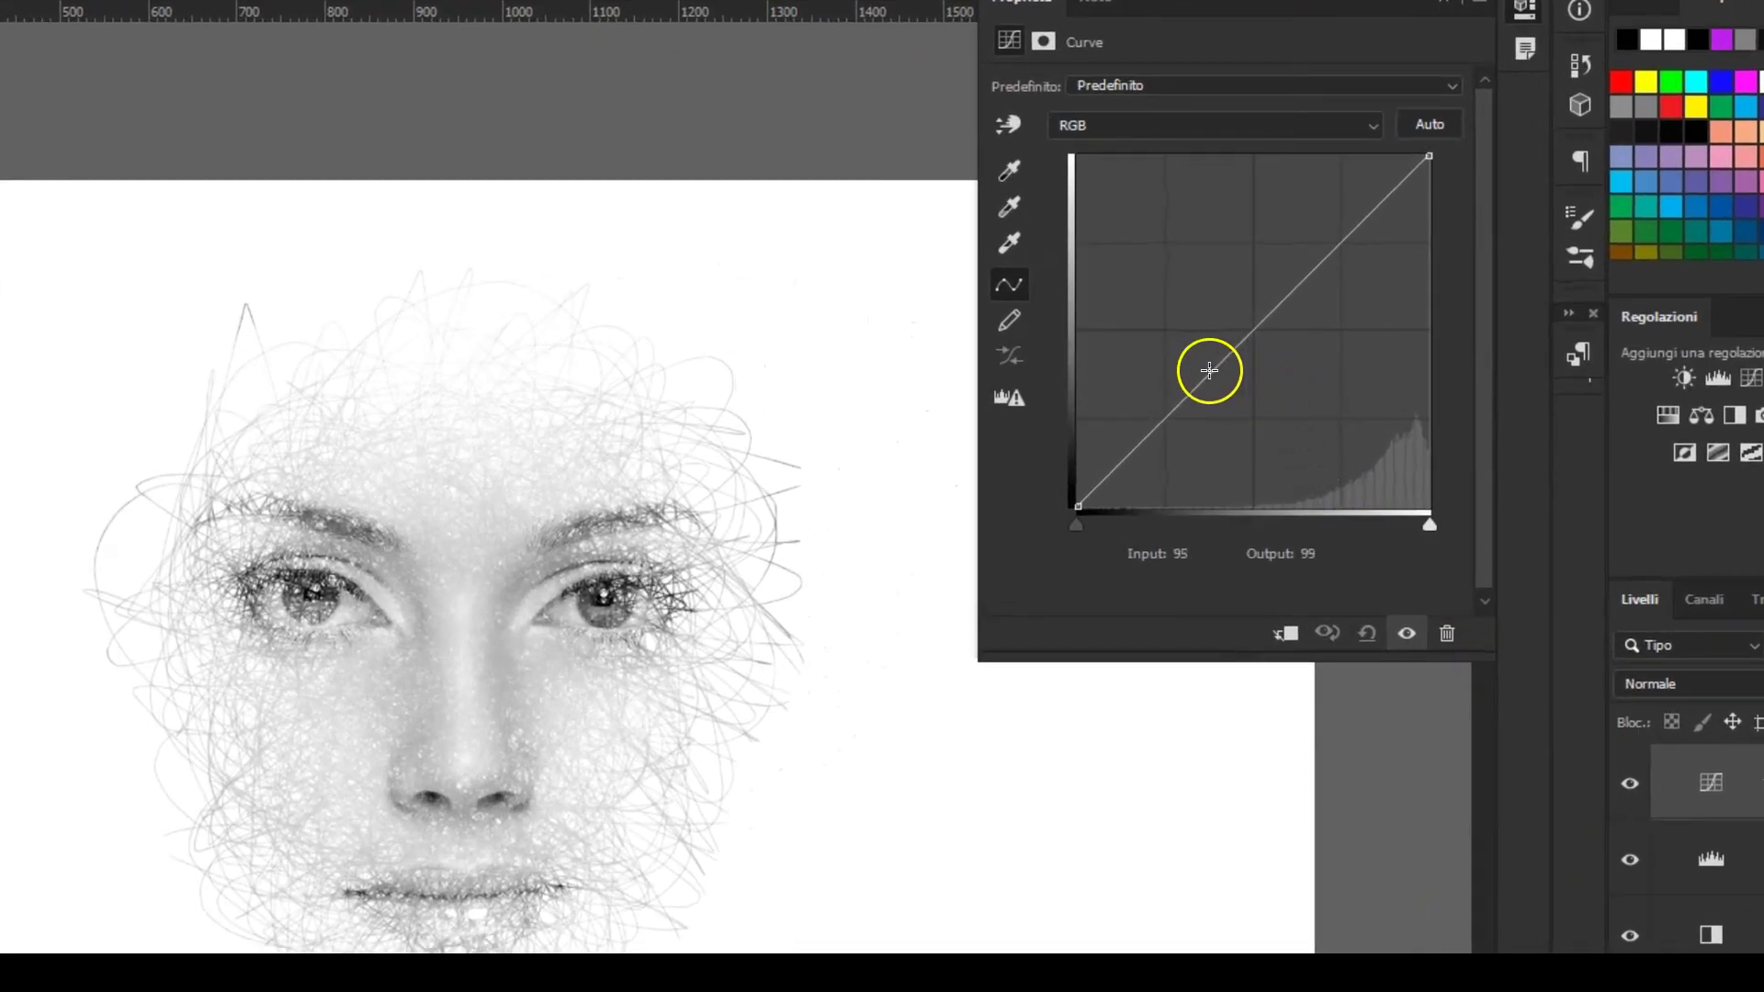
click(1209, 372)
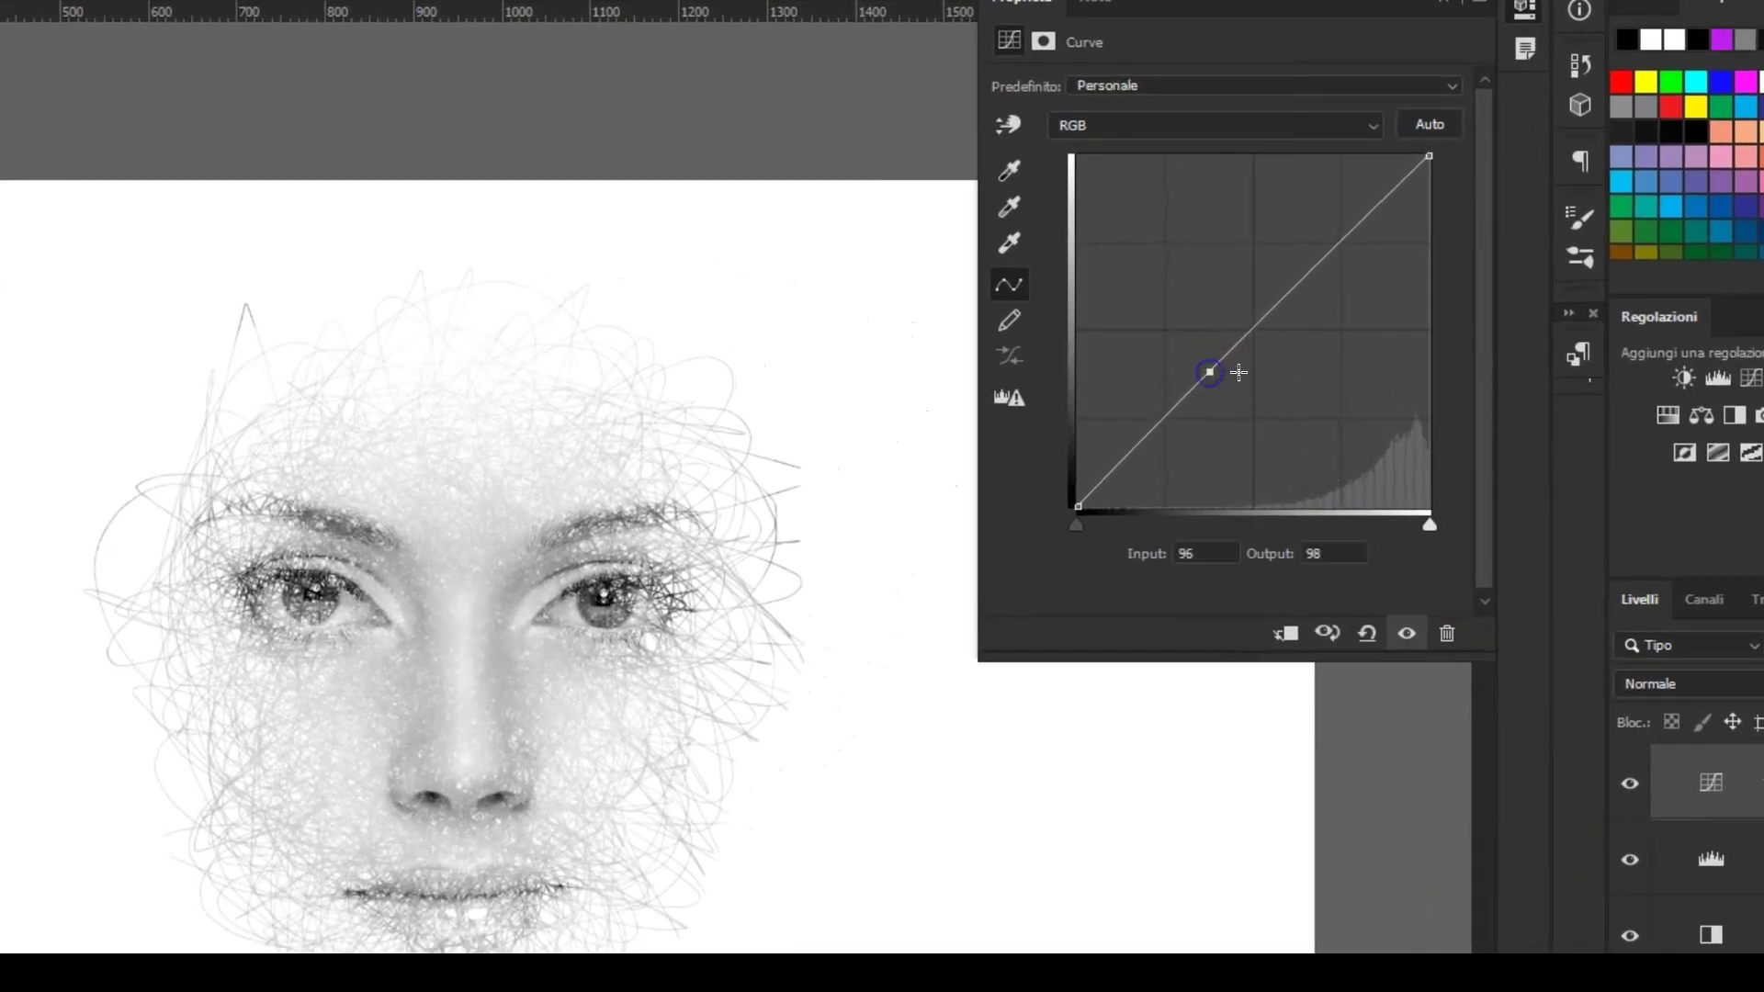
click(1315, 264)
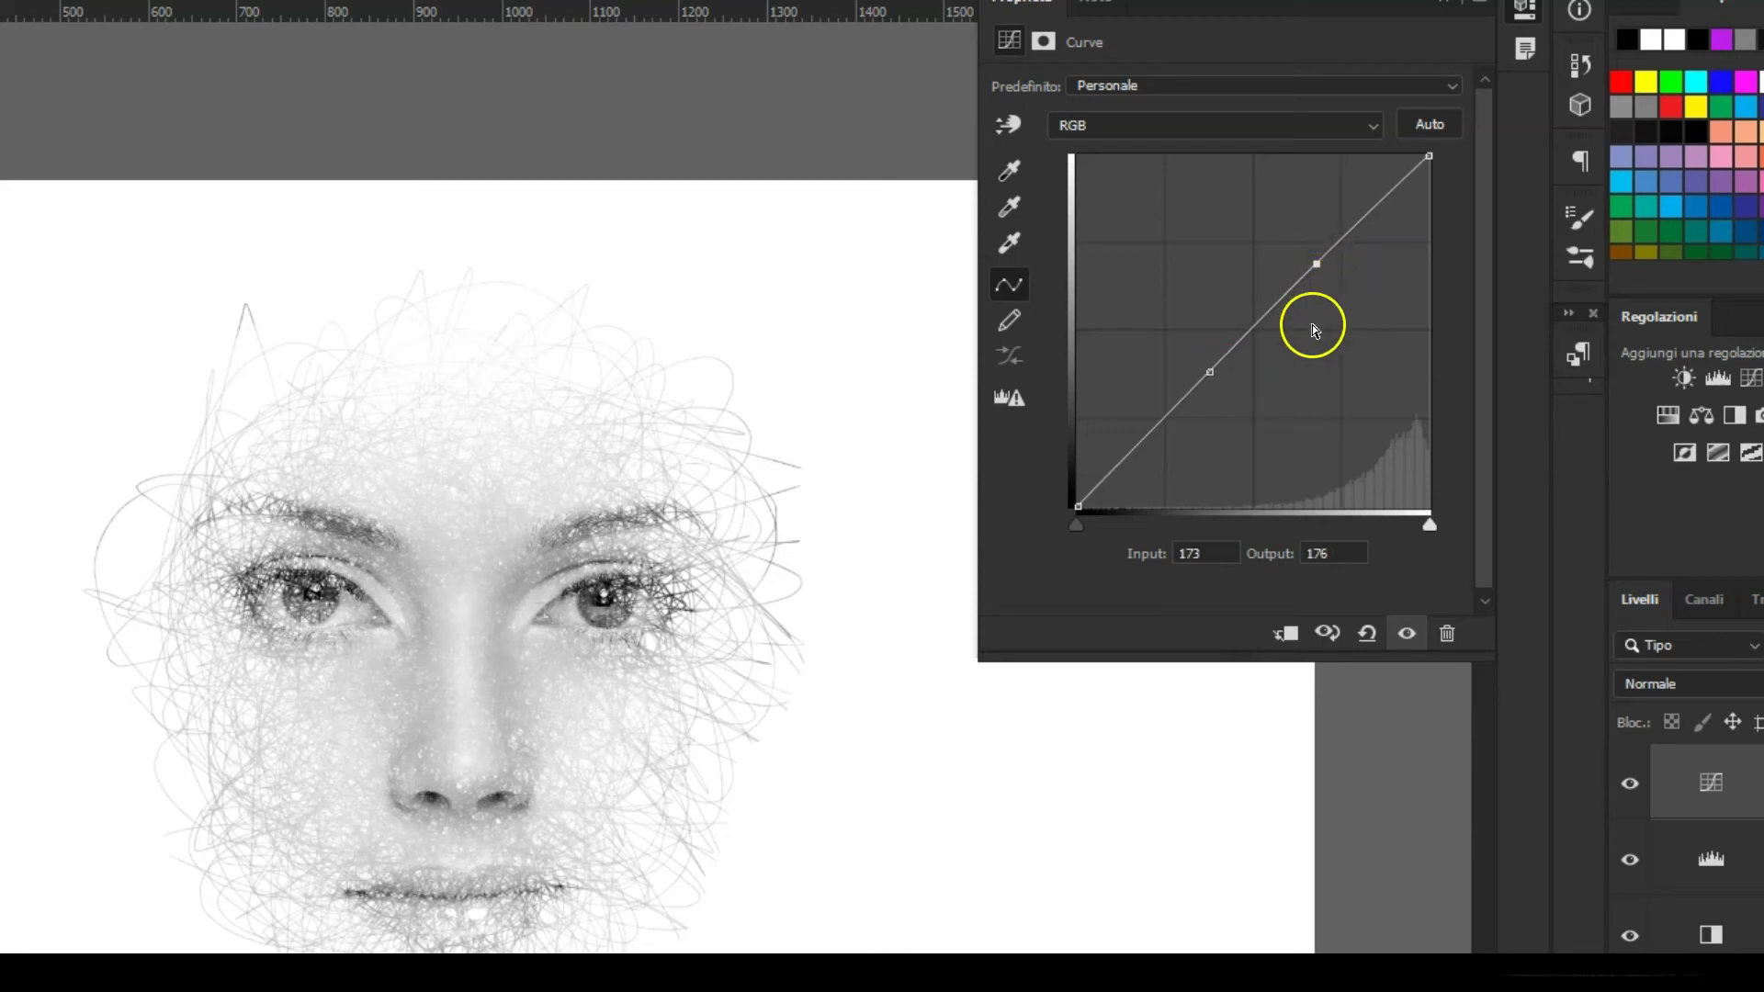
click(1211, 375)
click(1186, 554)
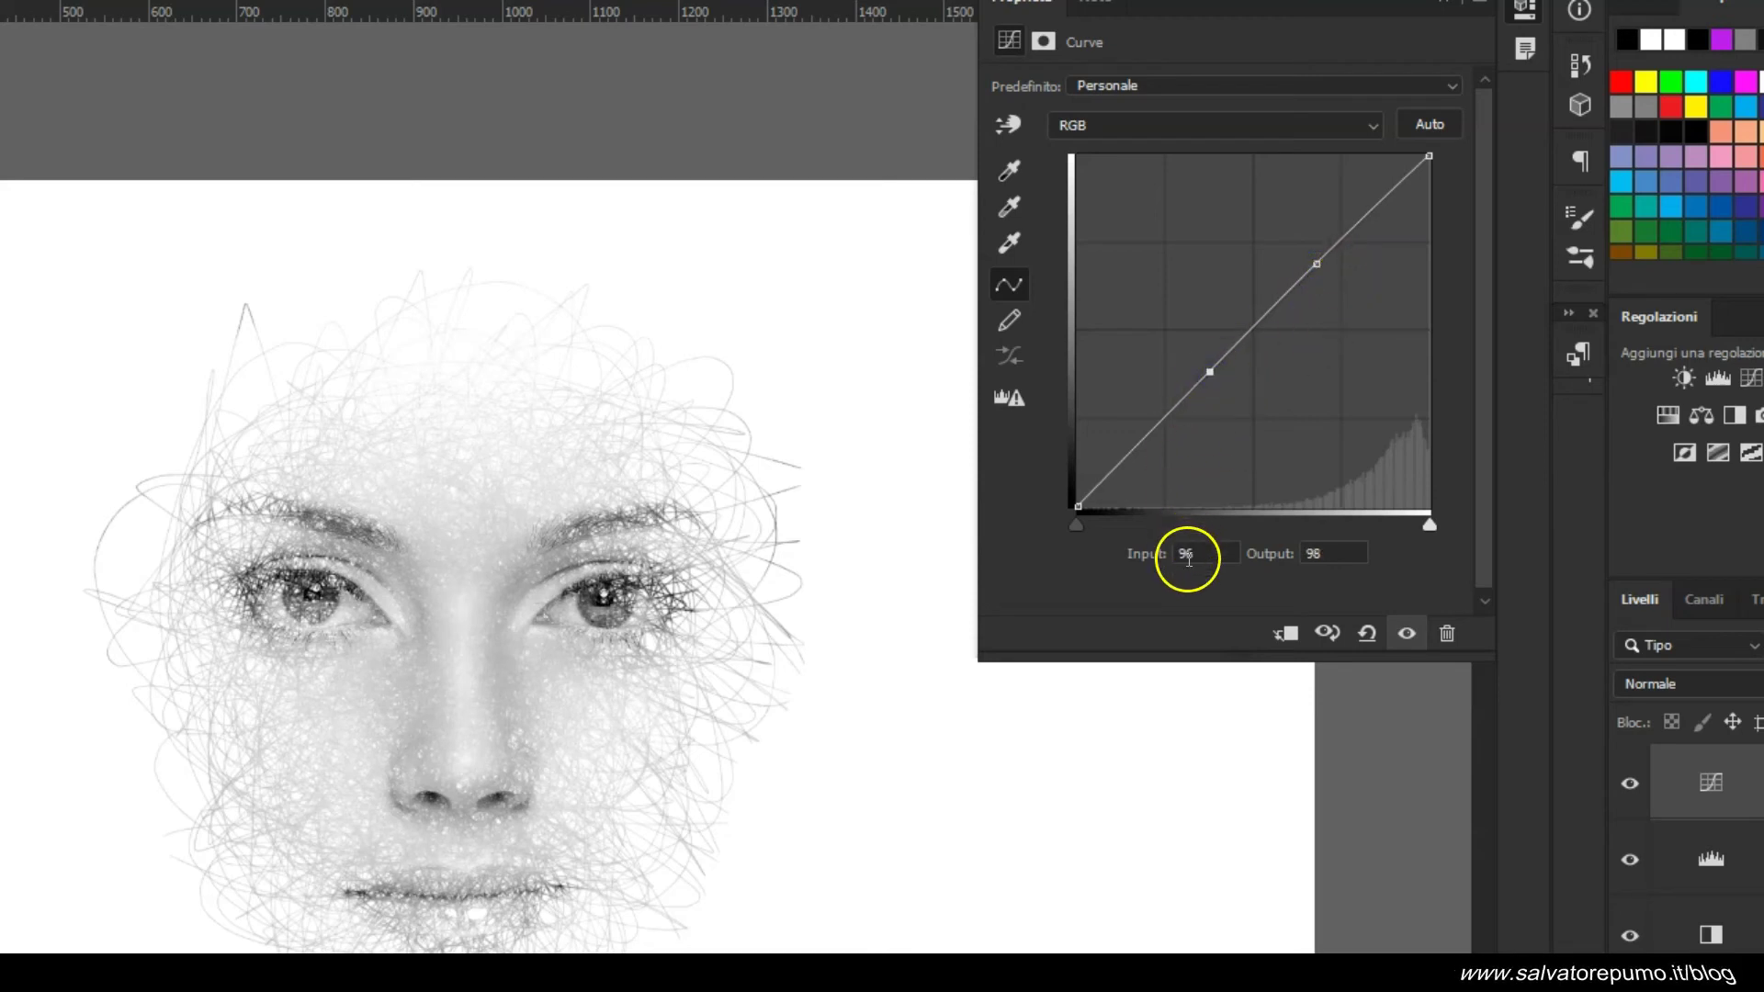
double_click(1187, 555)
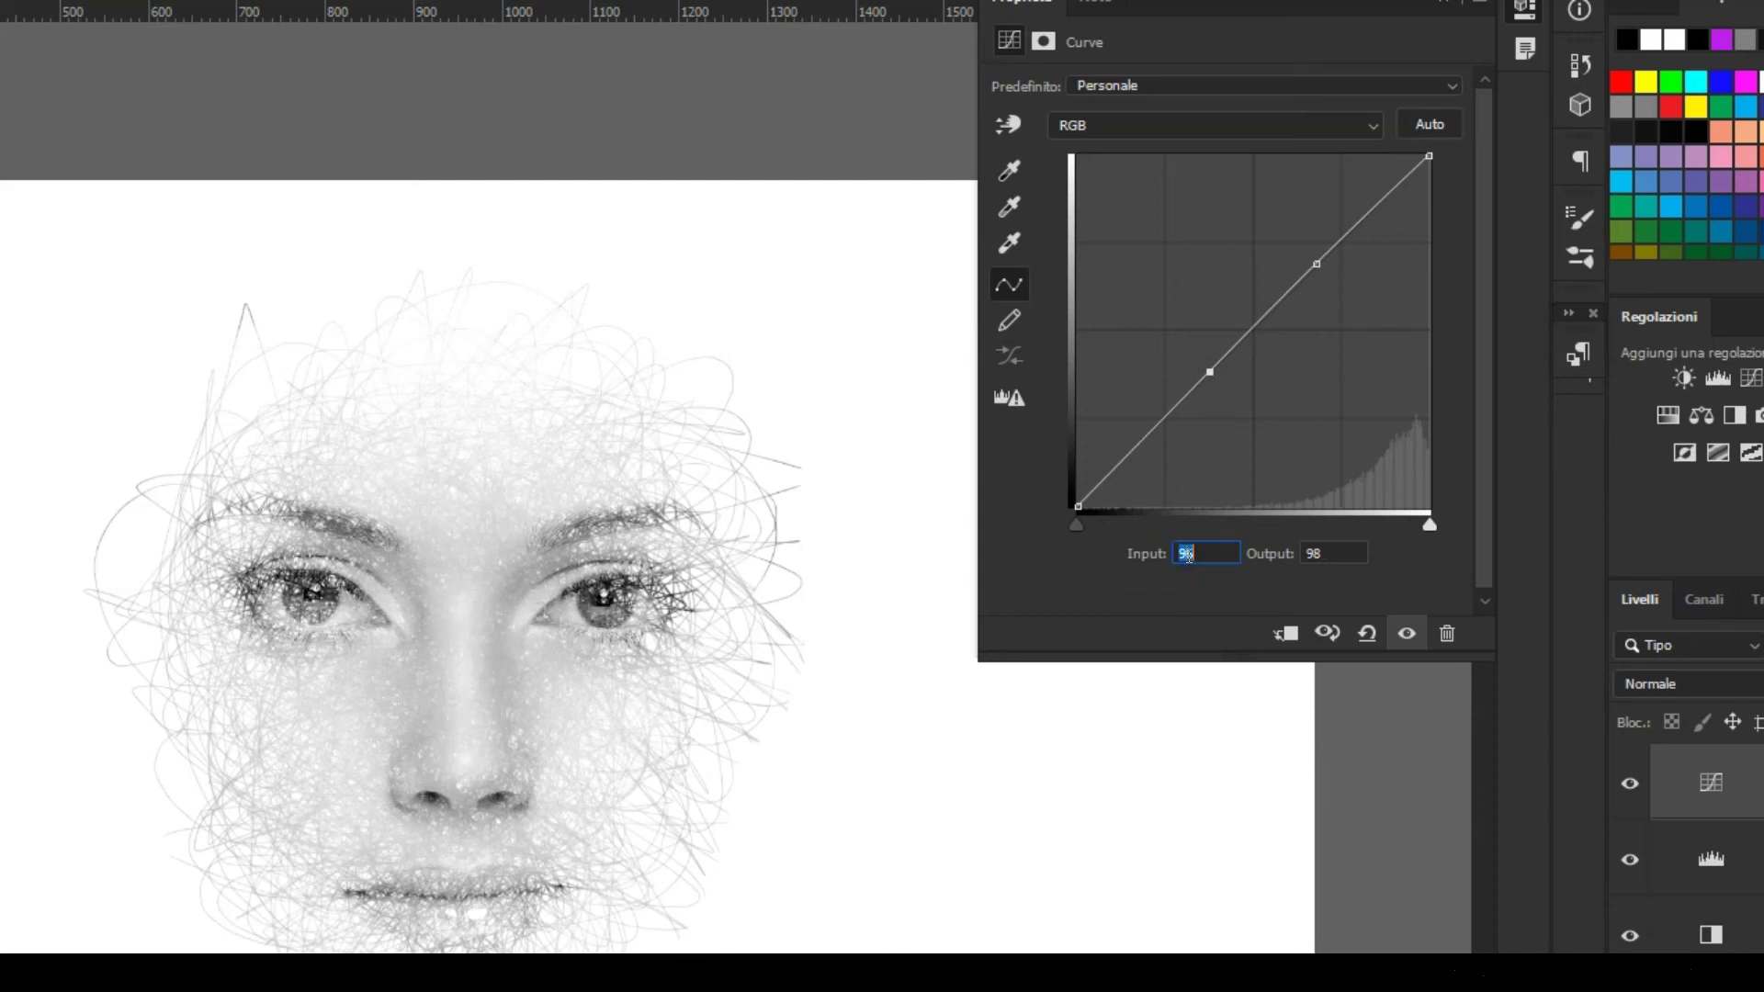
text(03)
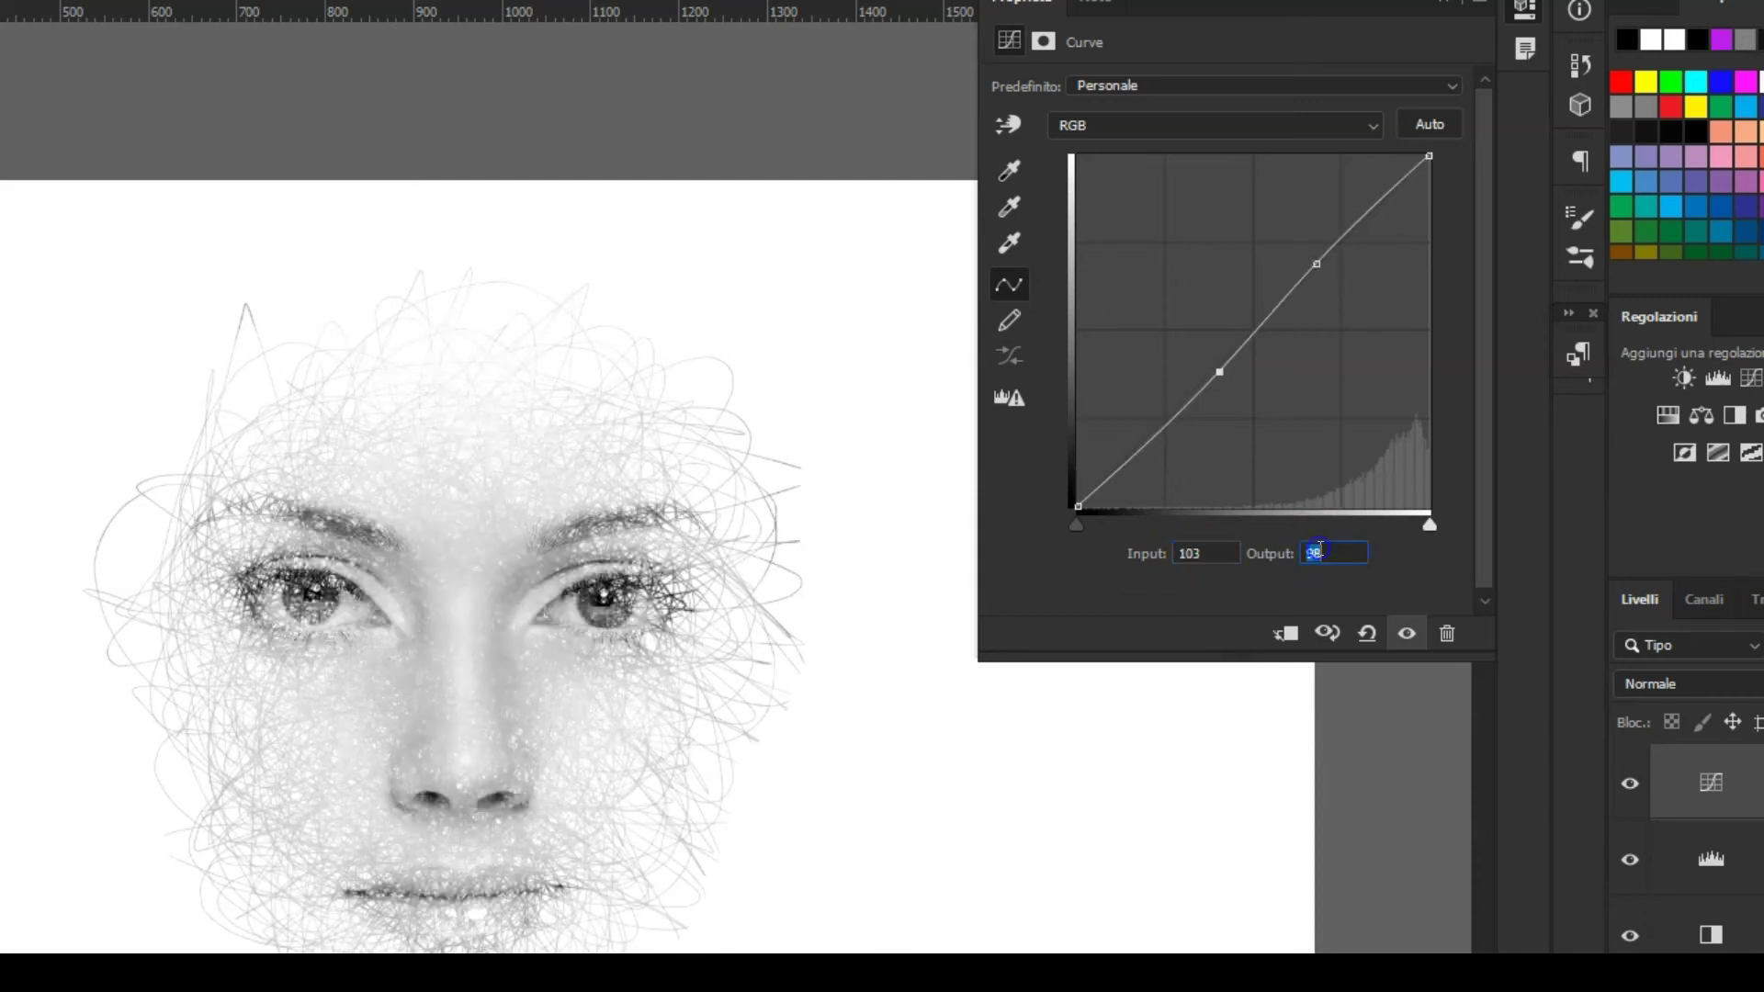
text(80)
Set the upper curve point to input 150, output 130, and toggle the layer to compare.
drag(1317, 265, 1283, 343)
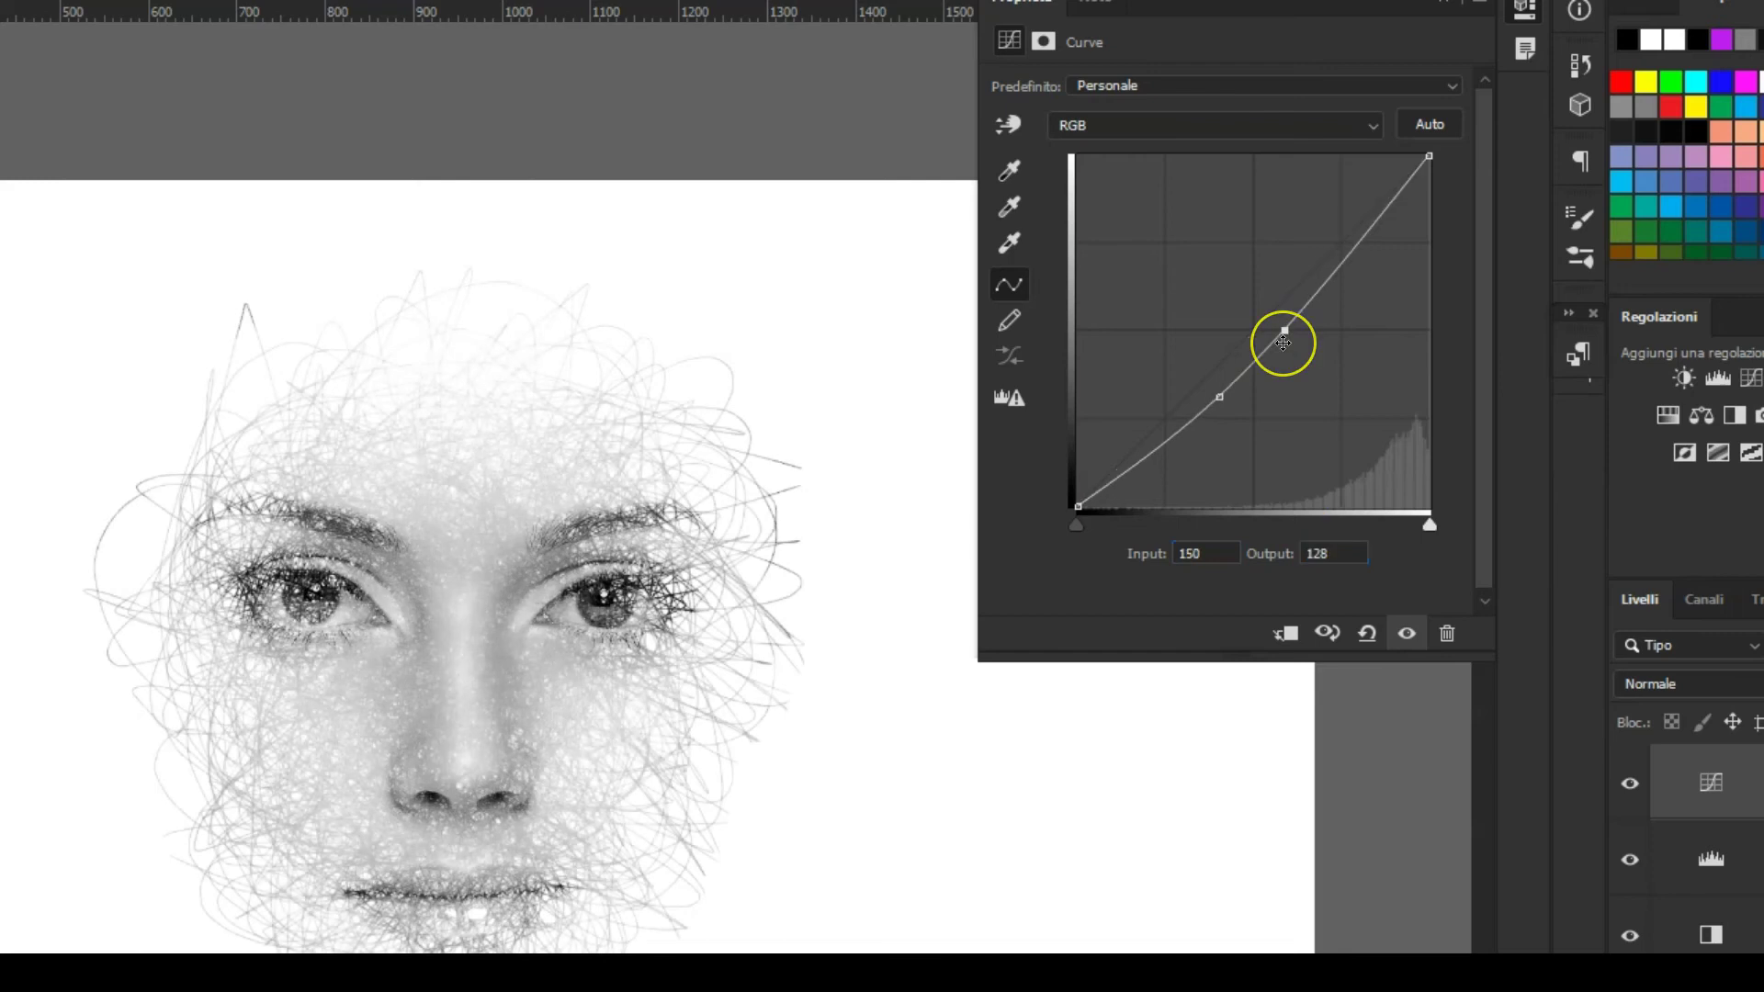
click(1201, 543)
click(1279, 332)
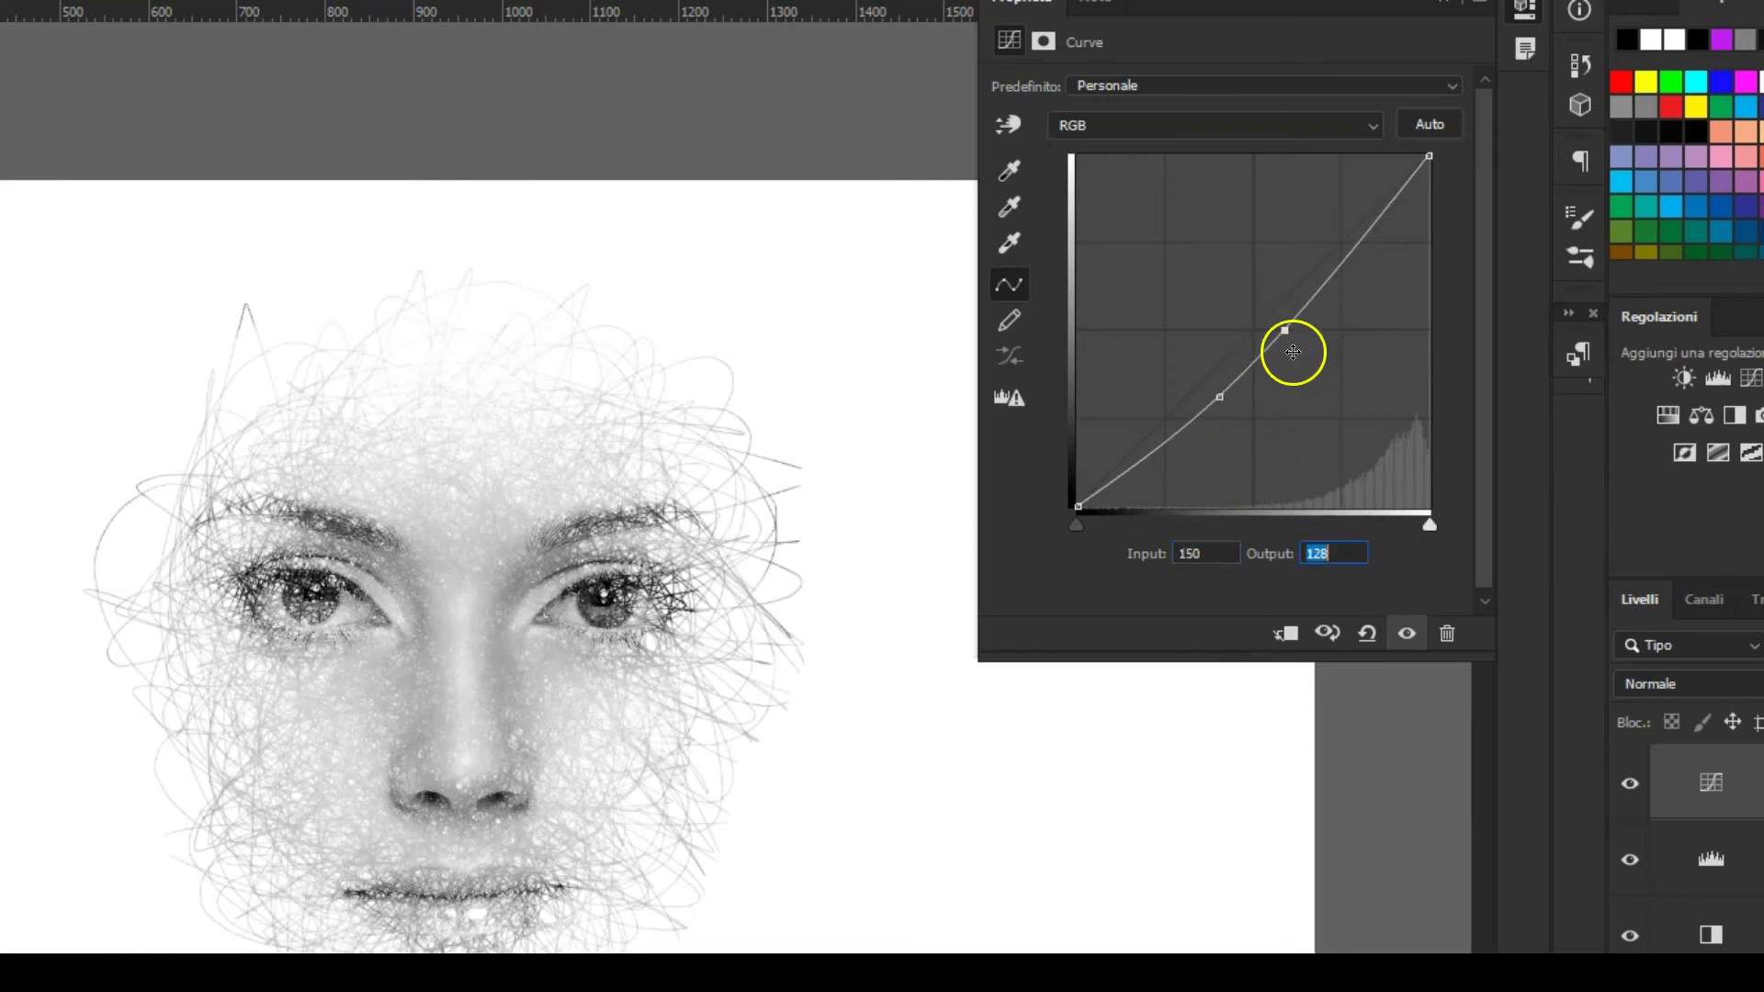
drag(1279, 332, 1279, 328)
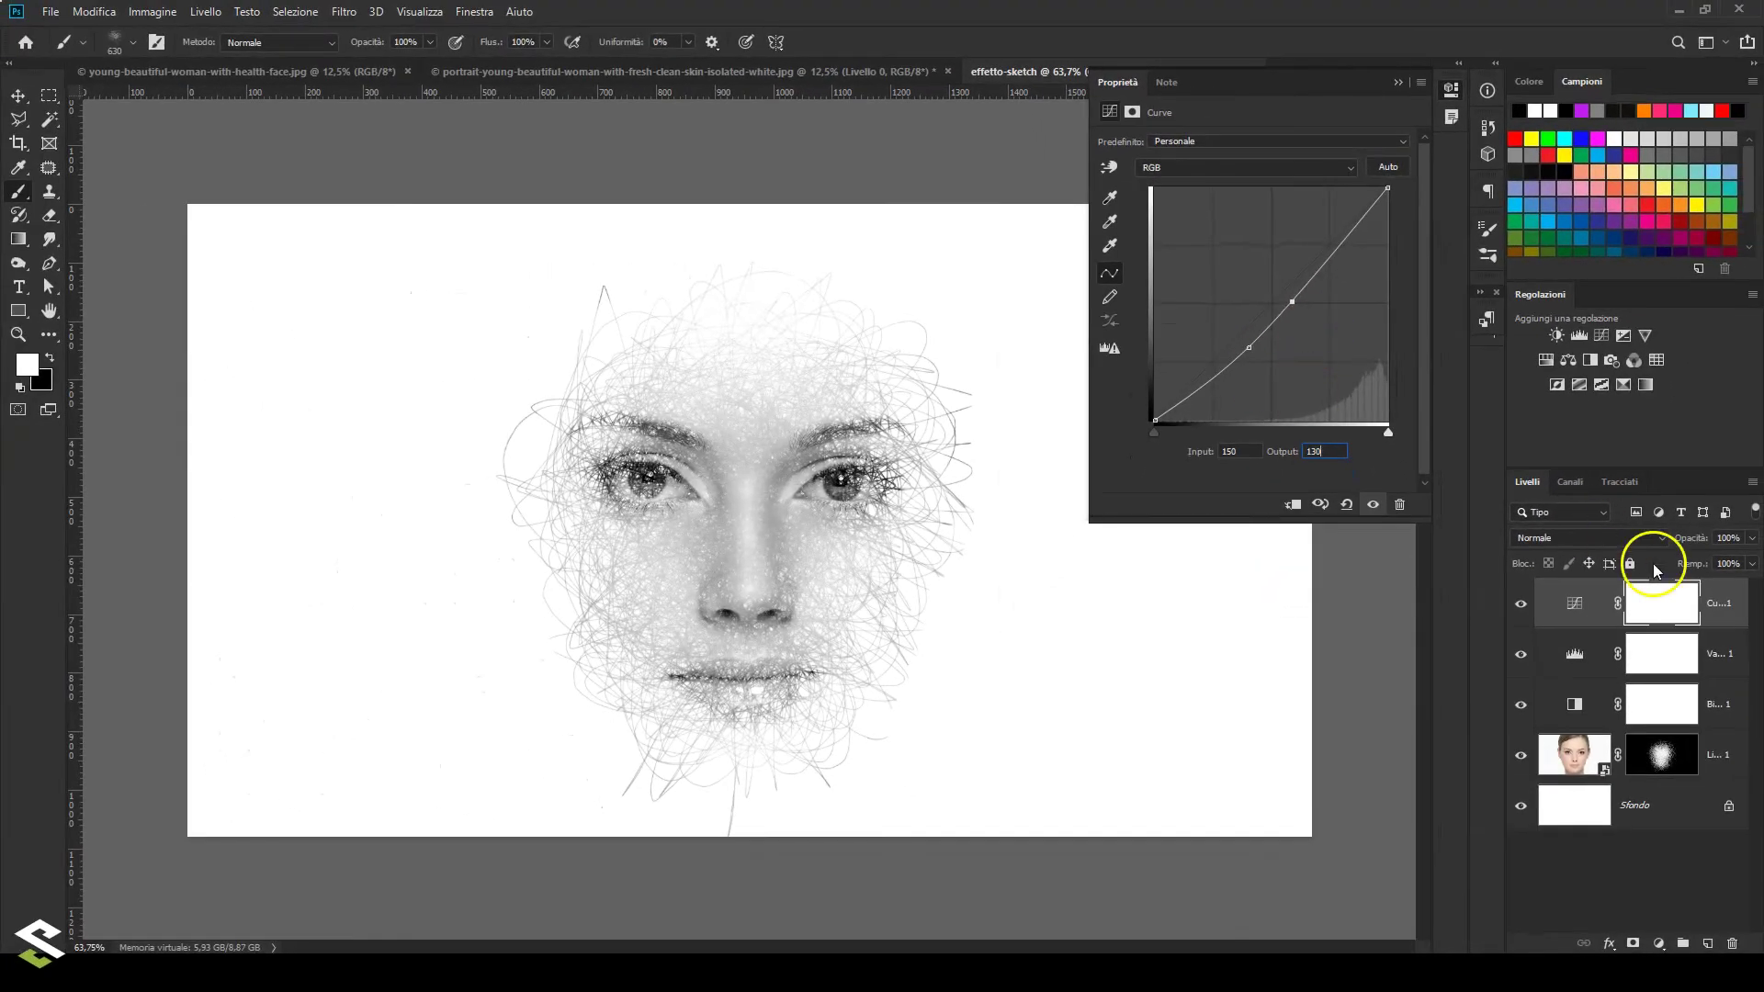
click(1517, 605)
click(1518, 605)
click(1566, 604)
key(x)
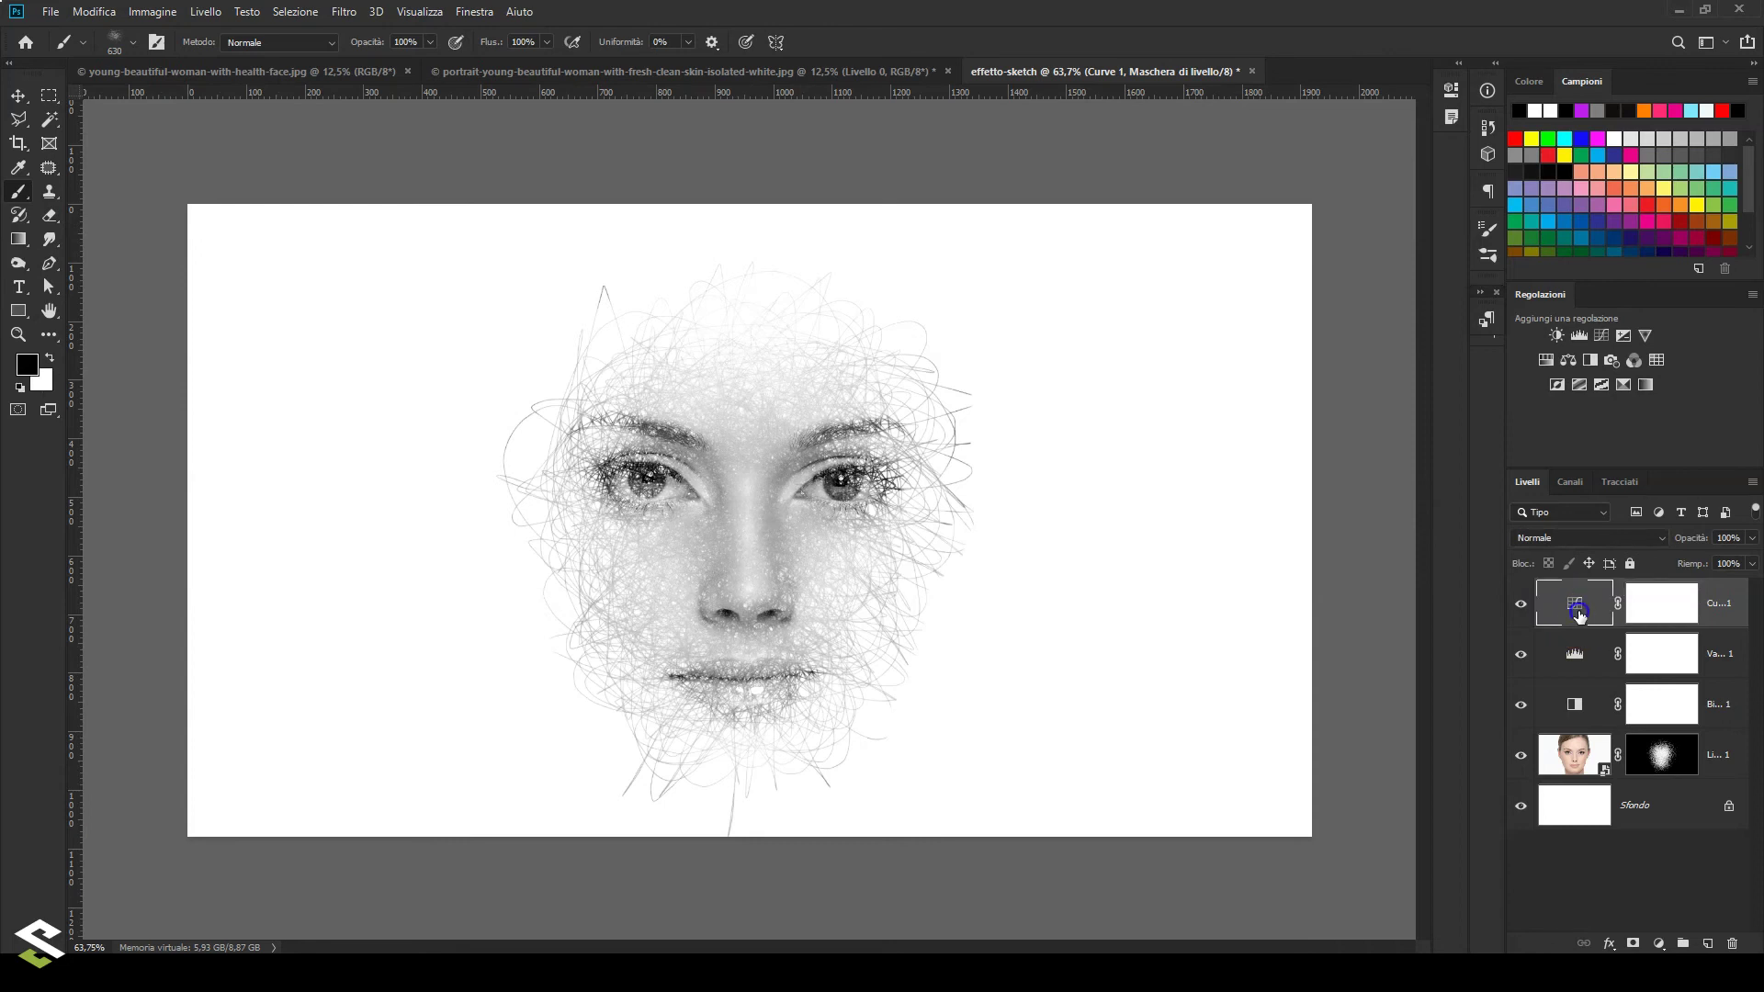
click(1520, 604)
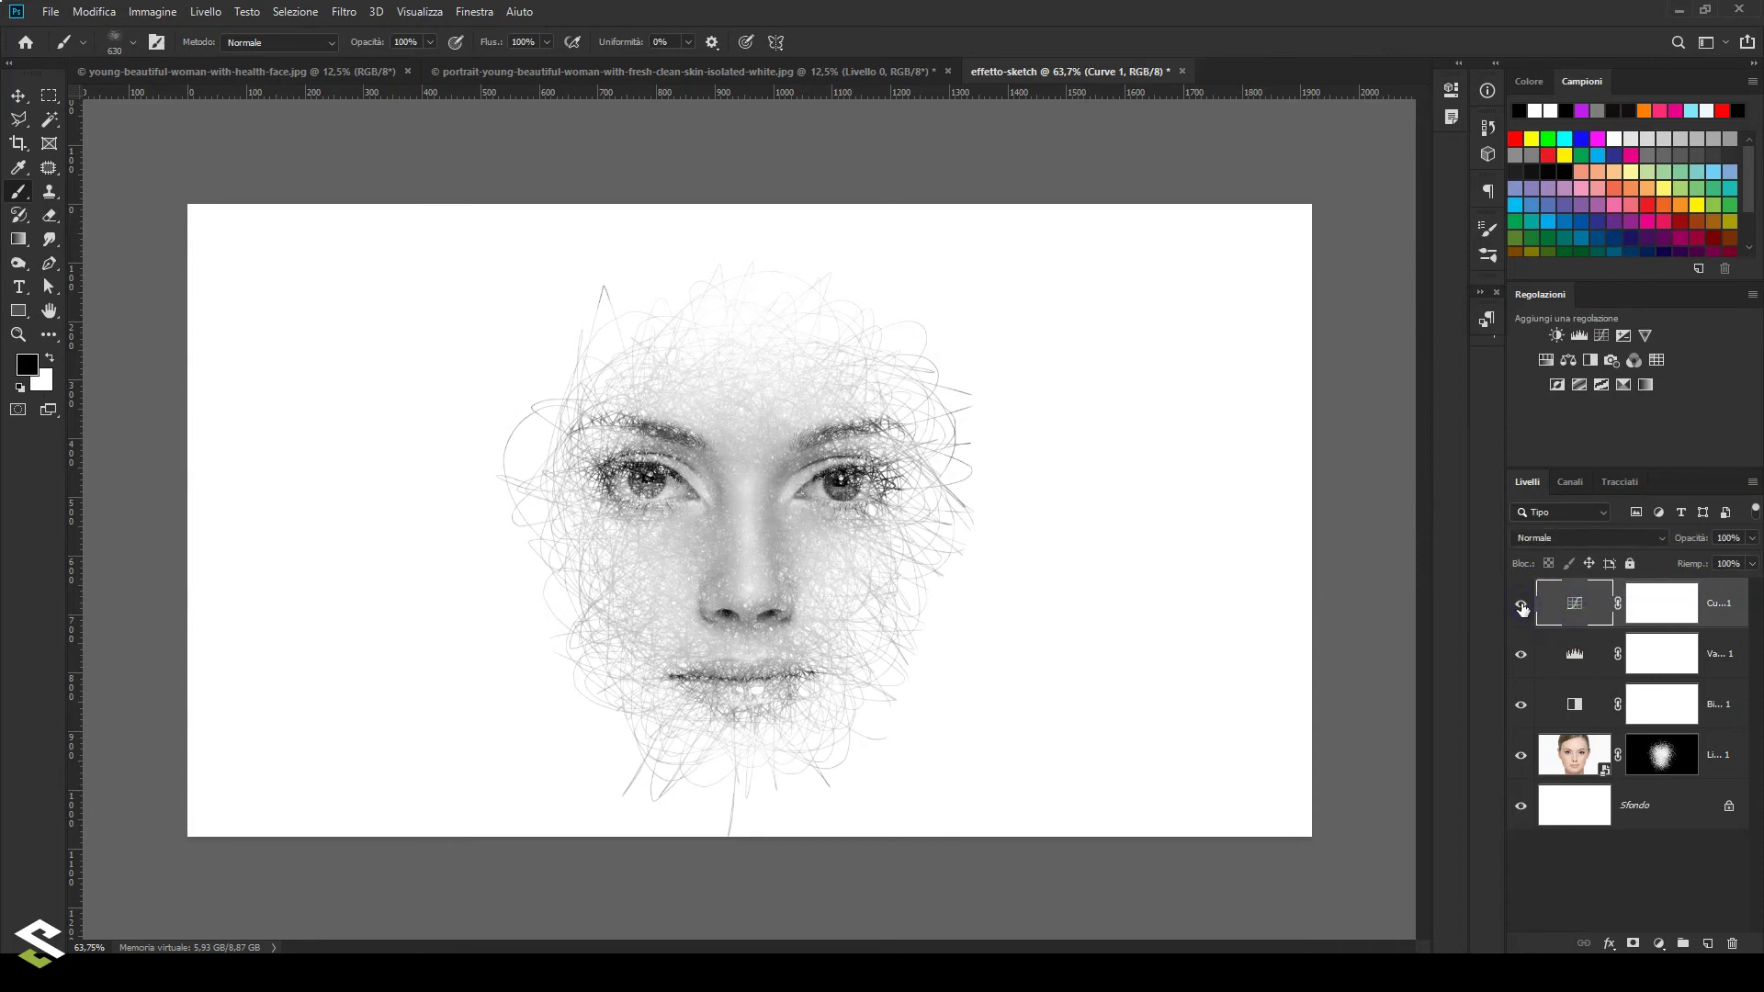
click(1520, 655)
click(1520, 655)
scroll(1287, 536, up, 1)
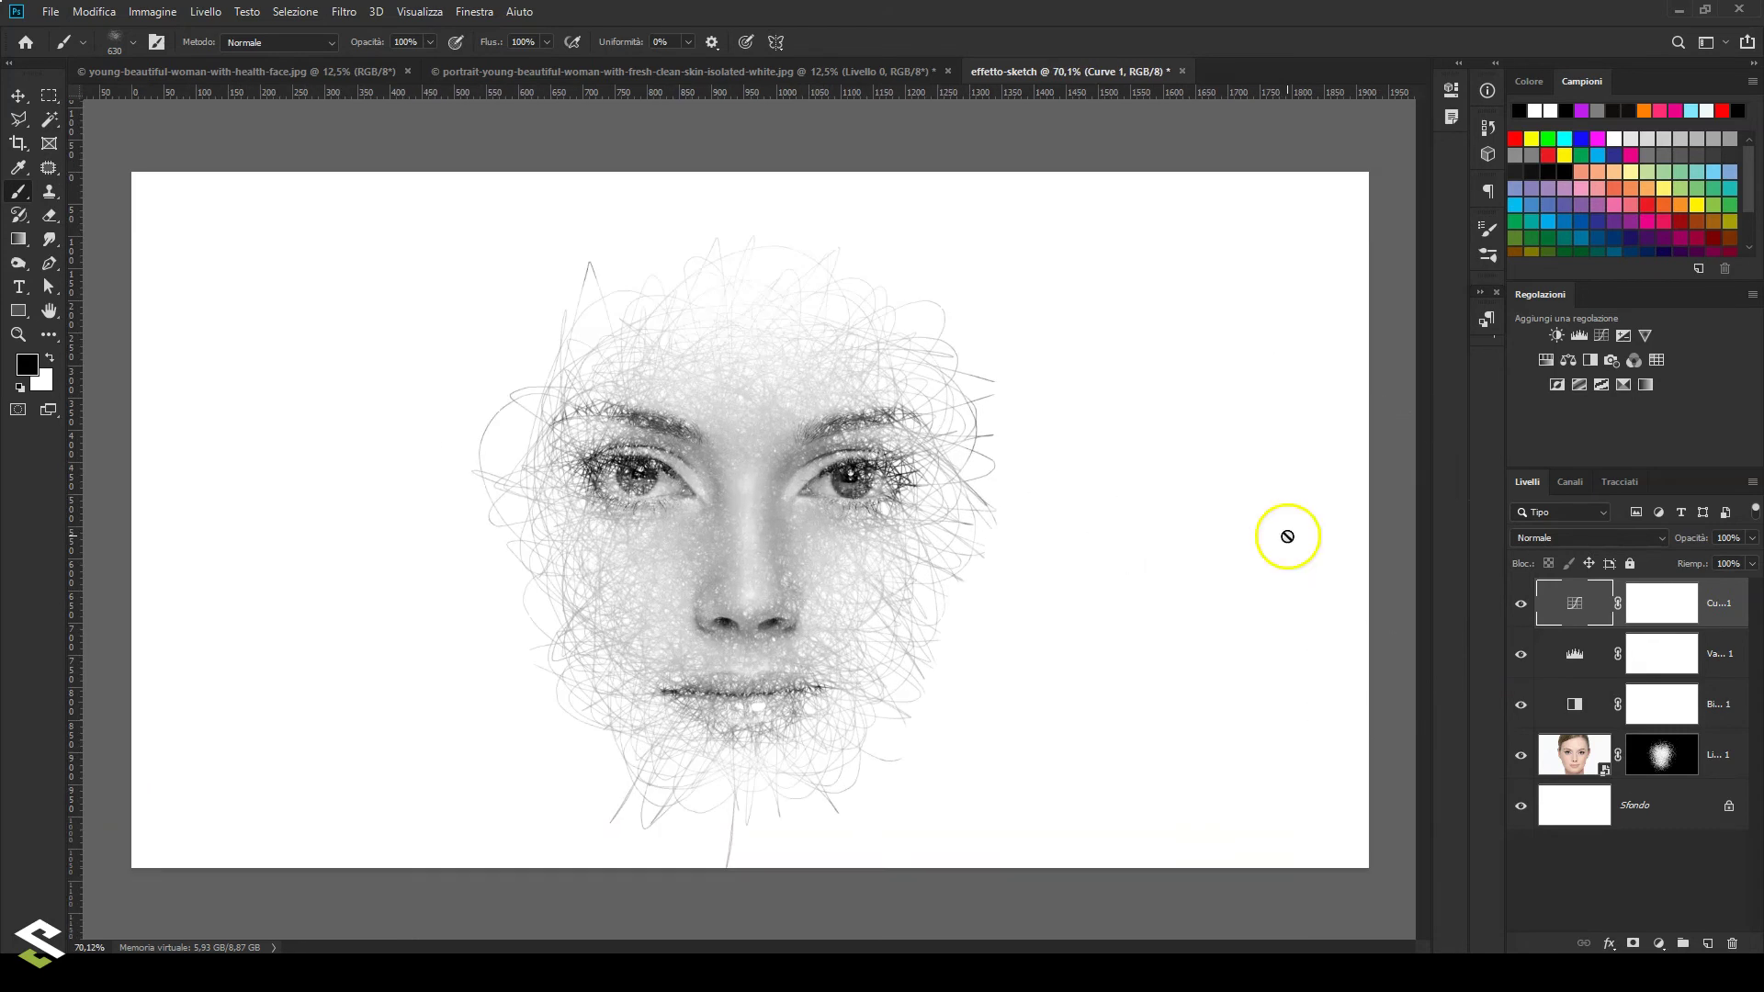
click(18, 95)
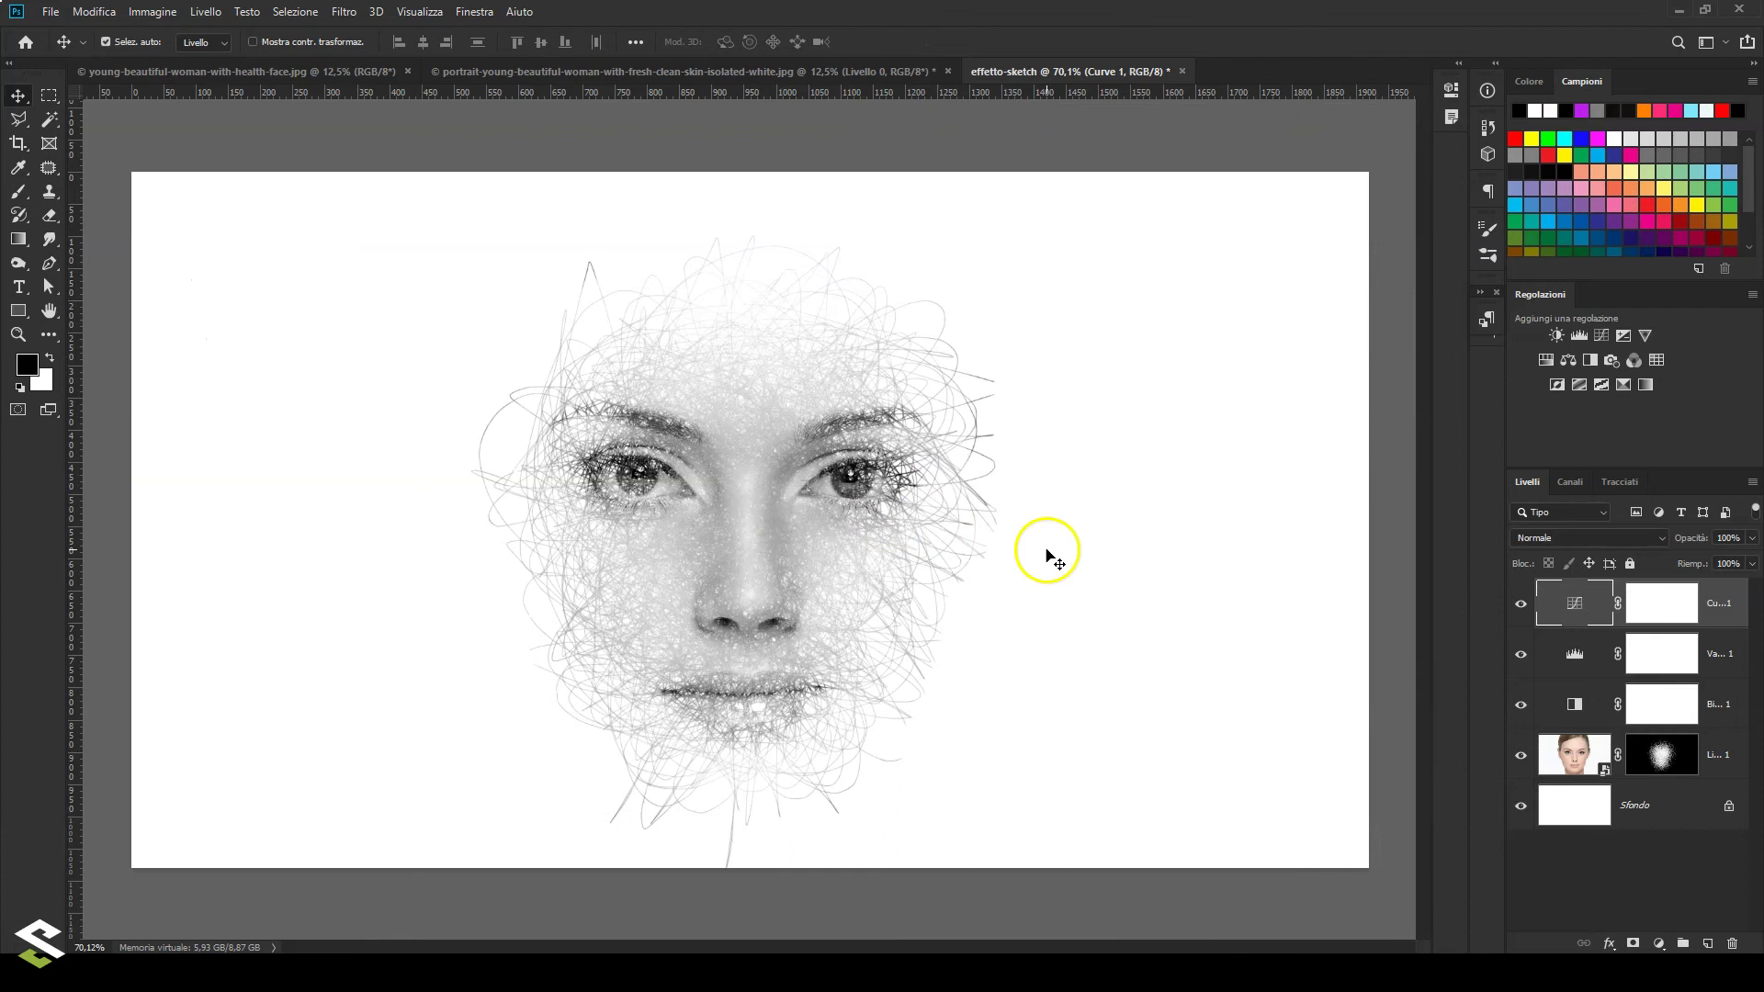
click(1561, 769)
double_click(1571, 764)
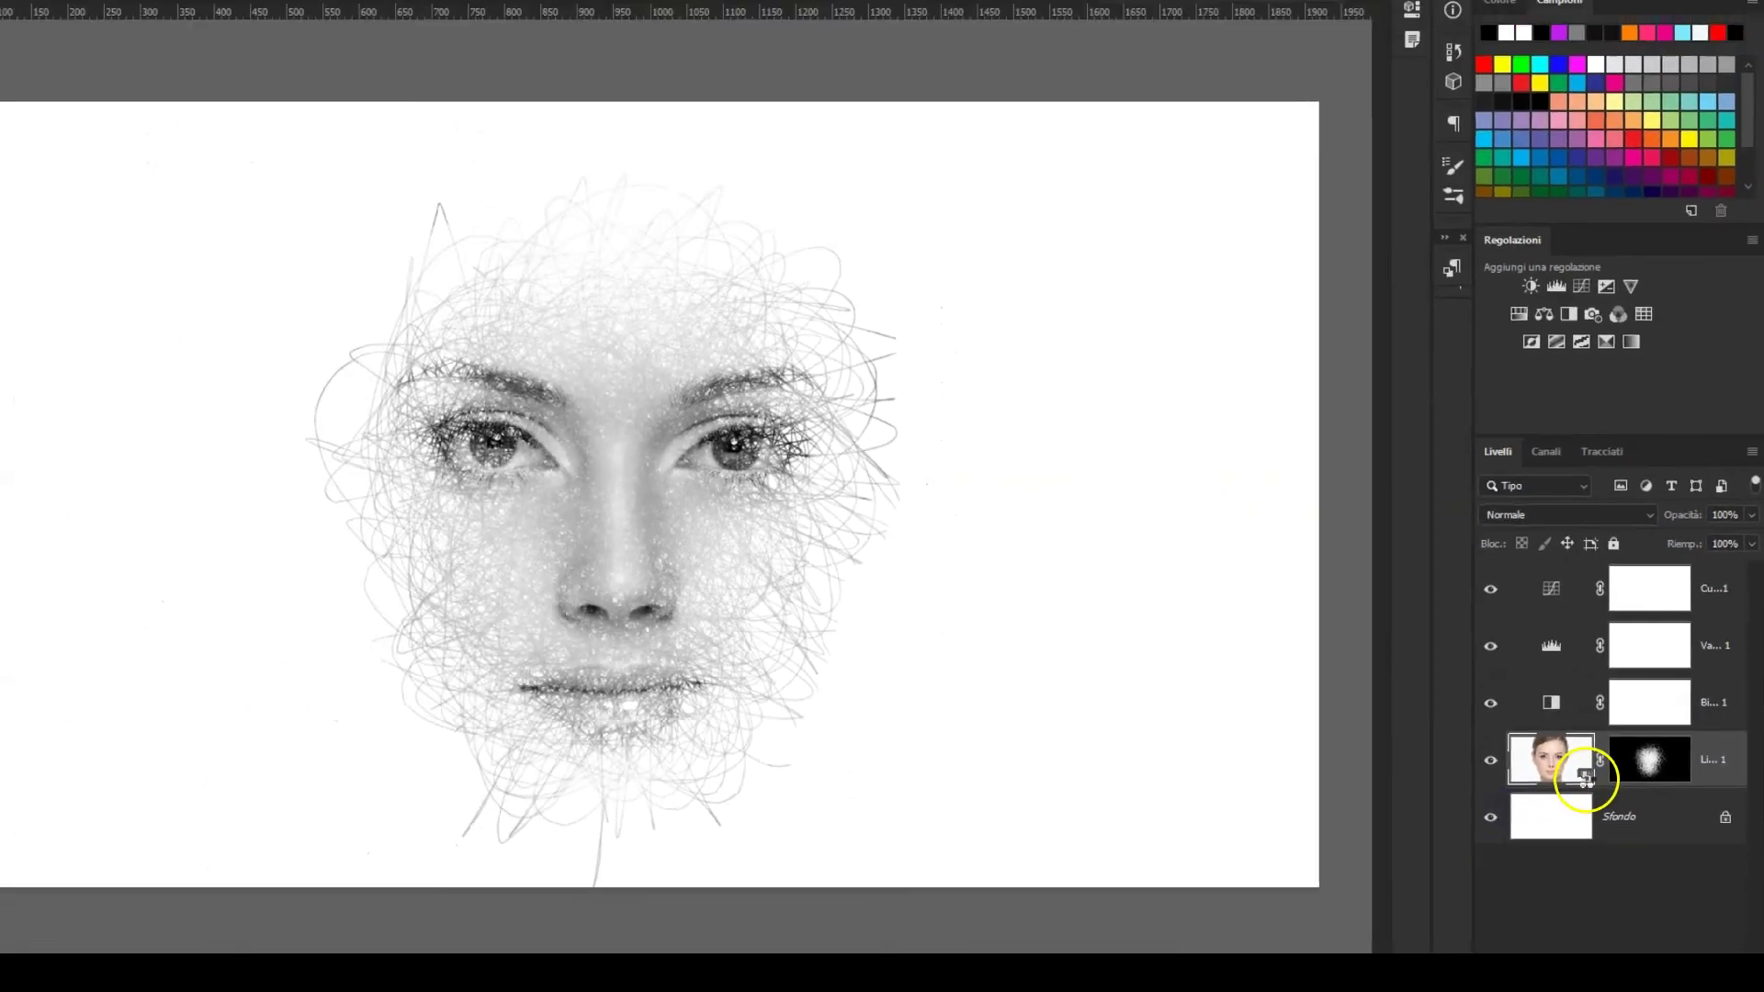
Open the Livello 1 smart object and drag the second portrait into it as a new layer.
double_click(1480, 811)
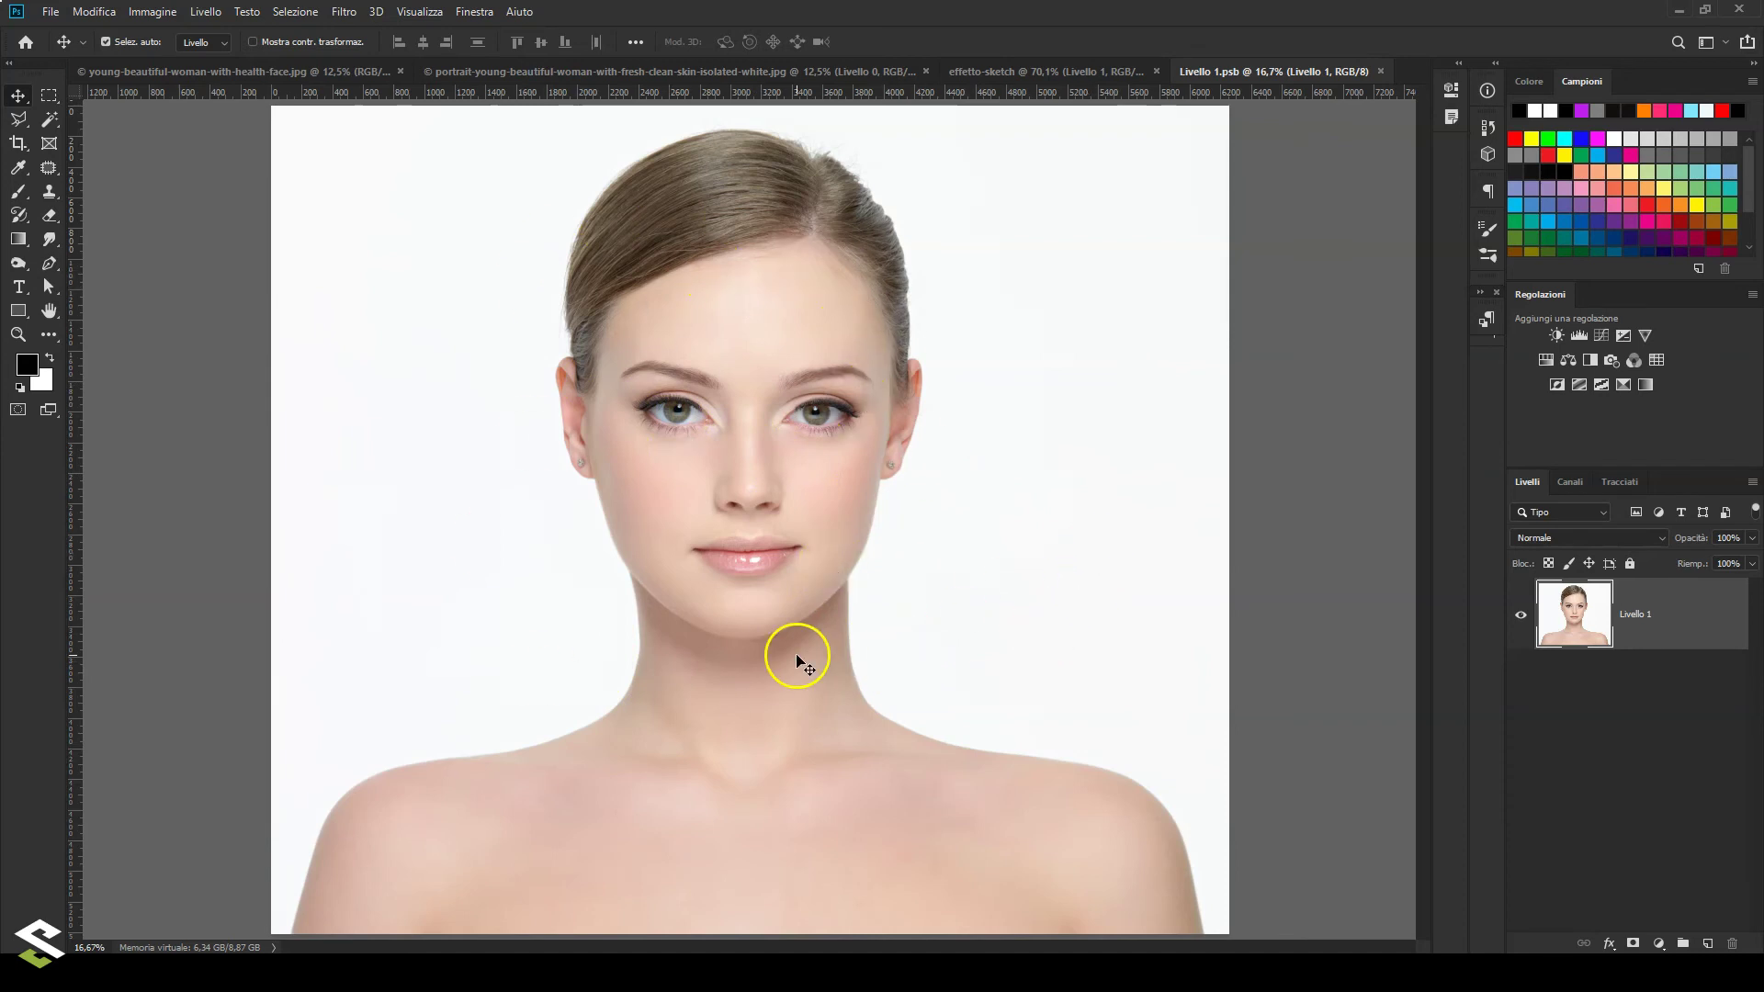
click(230, 73)
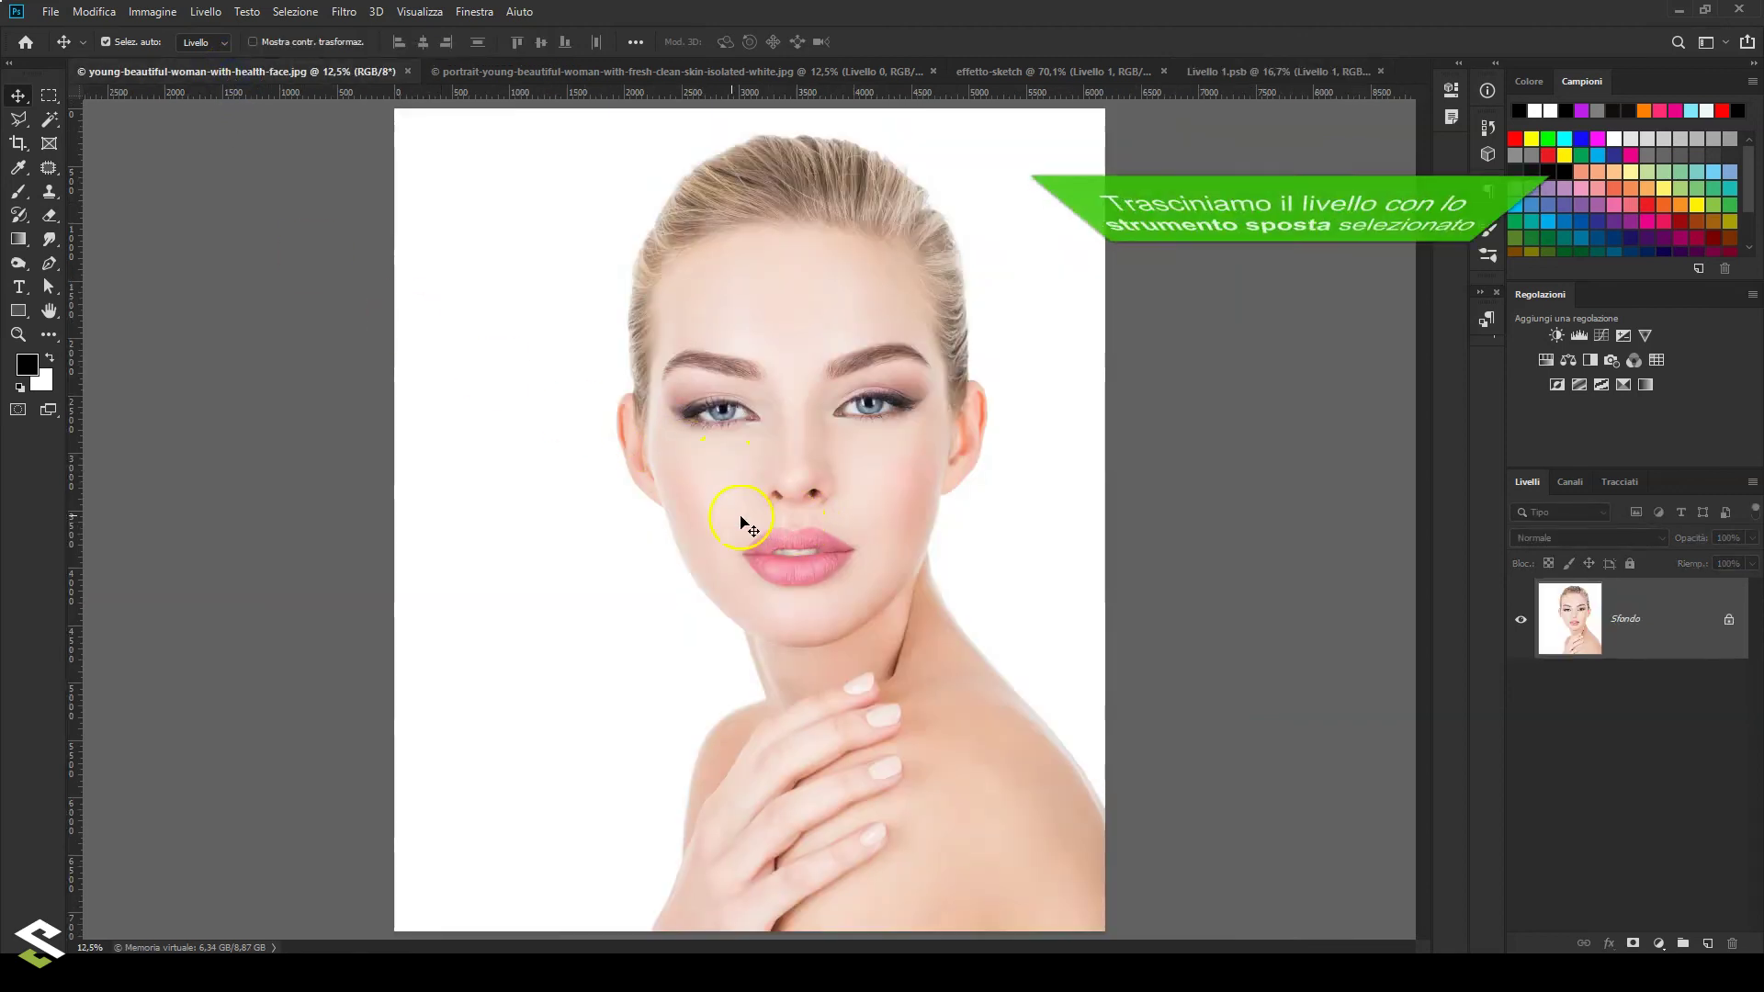
mouse_move(693, 531)
mouse_down()
mouse_move(1176, 181)
mouse_move(776, 446)
mouse_up()
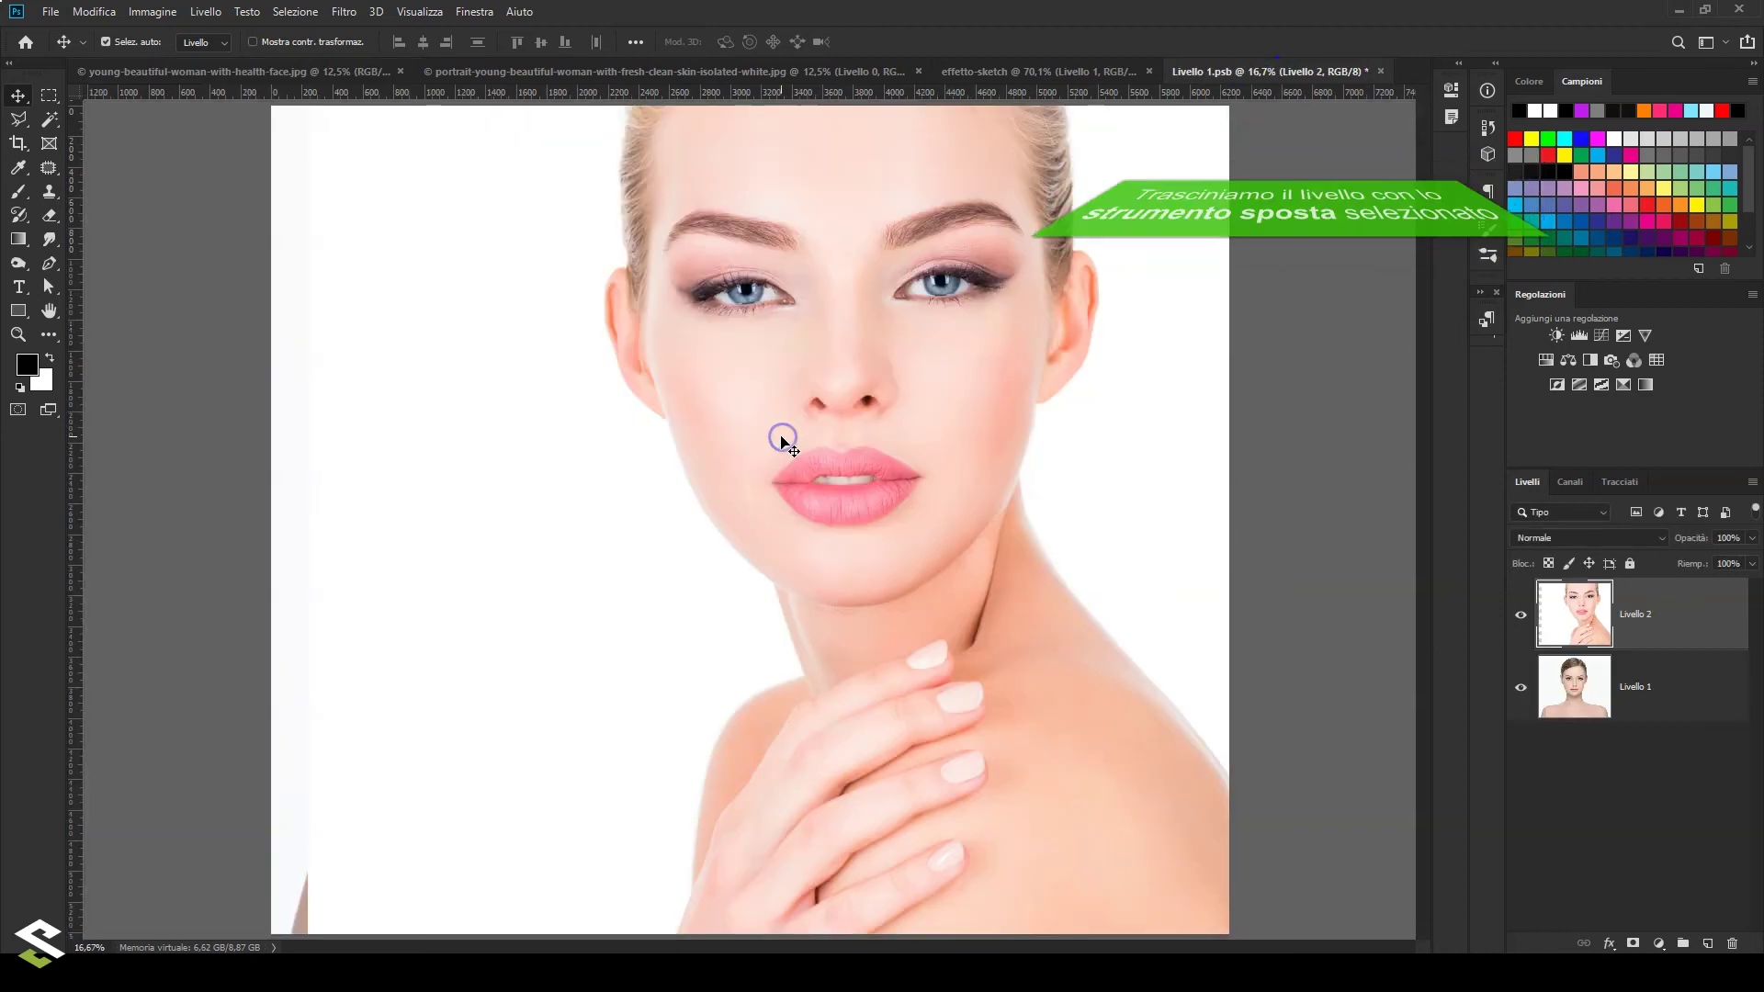
drag(945, 379, 828, 464)
Set Livello 2's opacity to 66% so the two faces blend.
click(1574, 643)
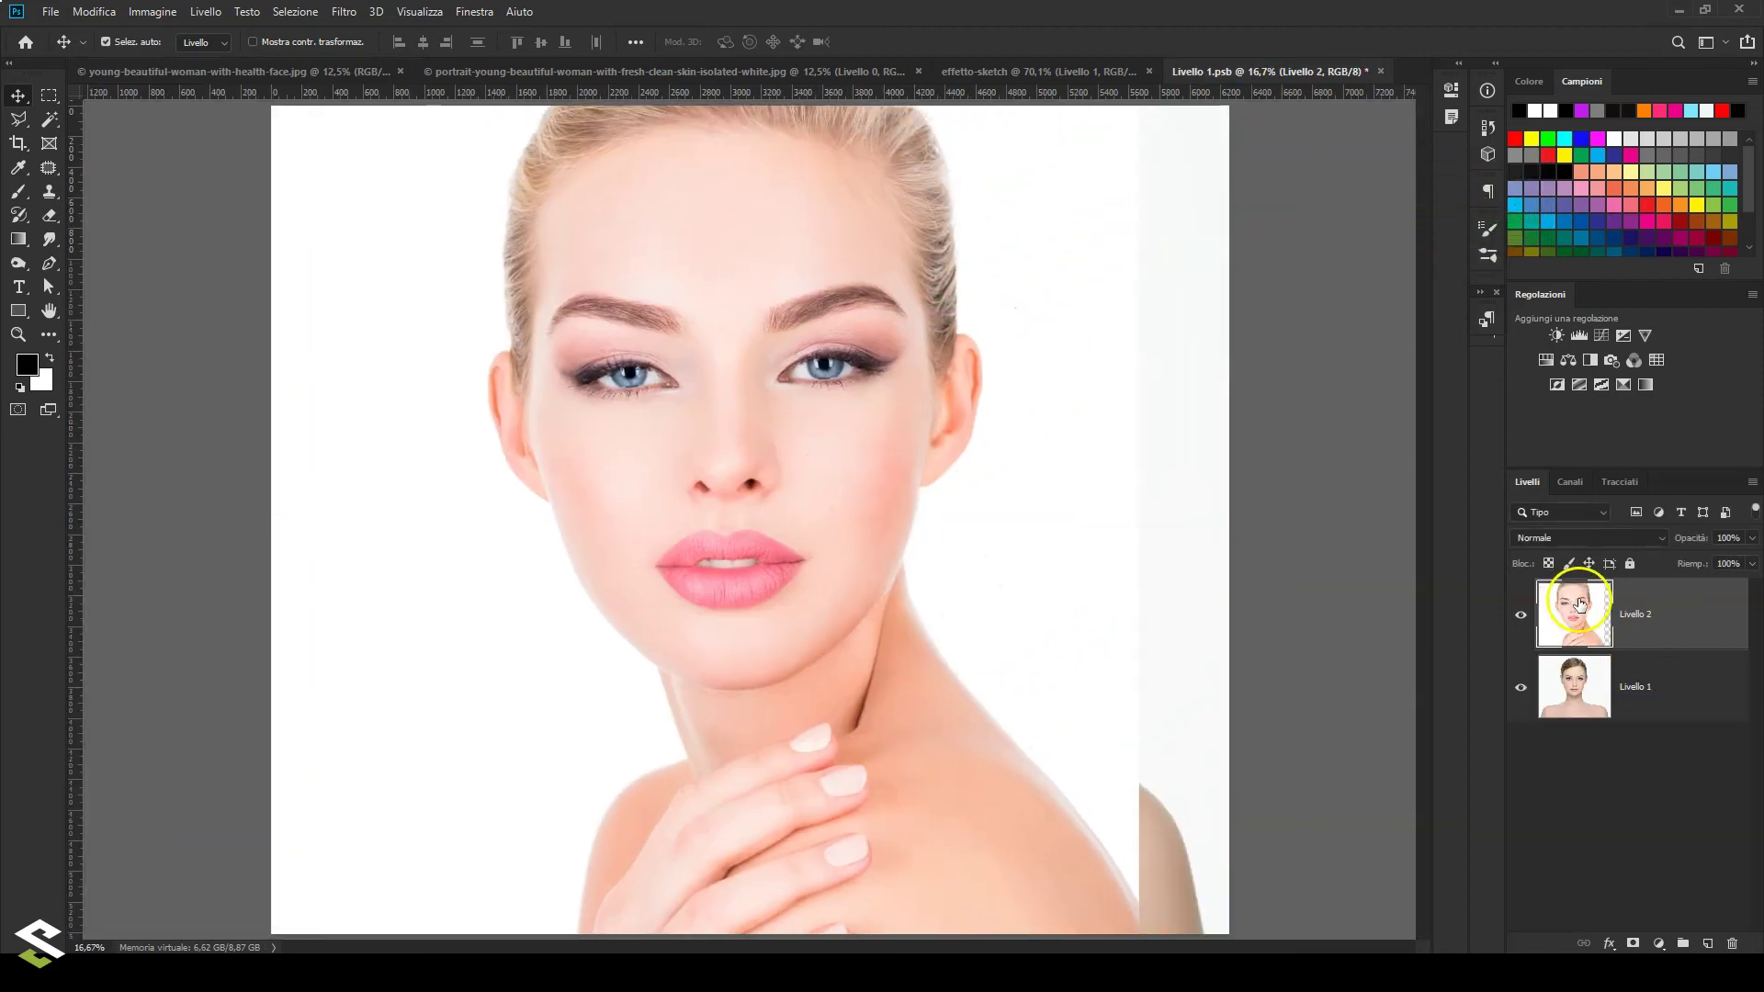
click(1522, 617)
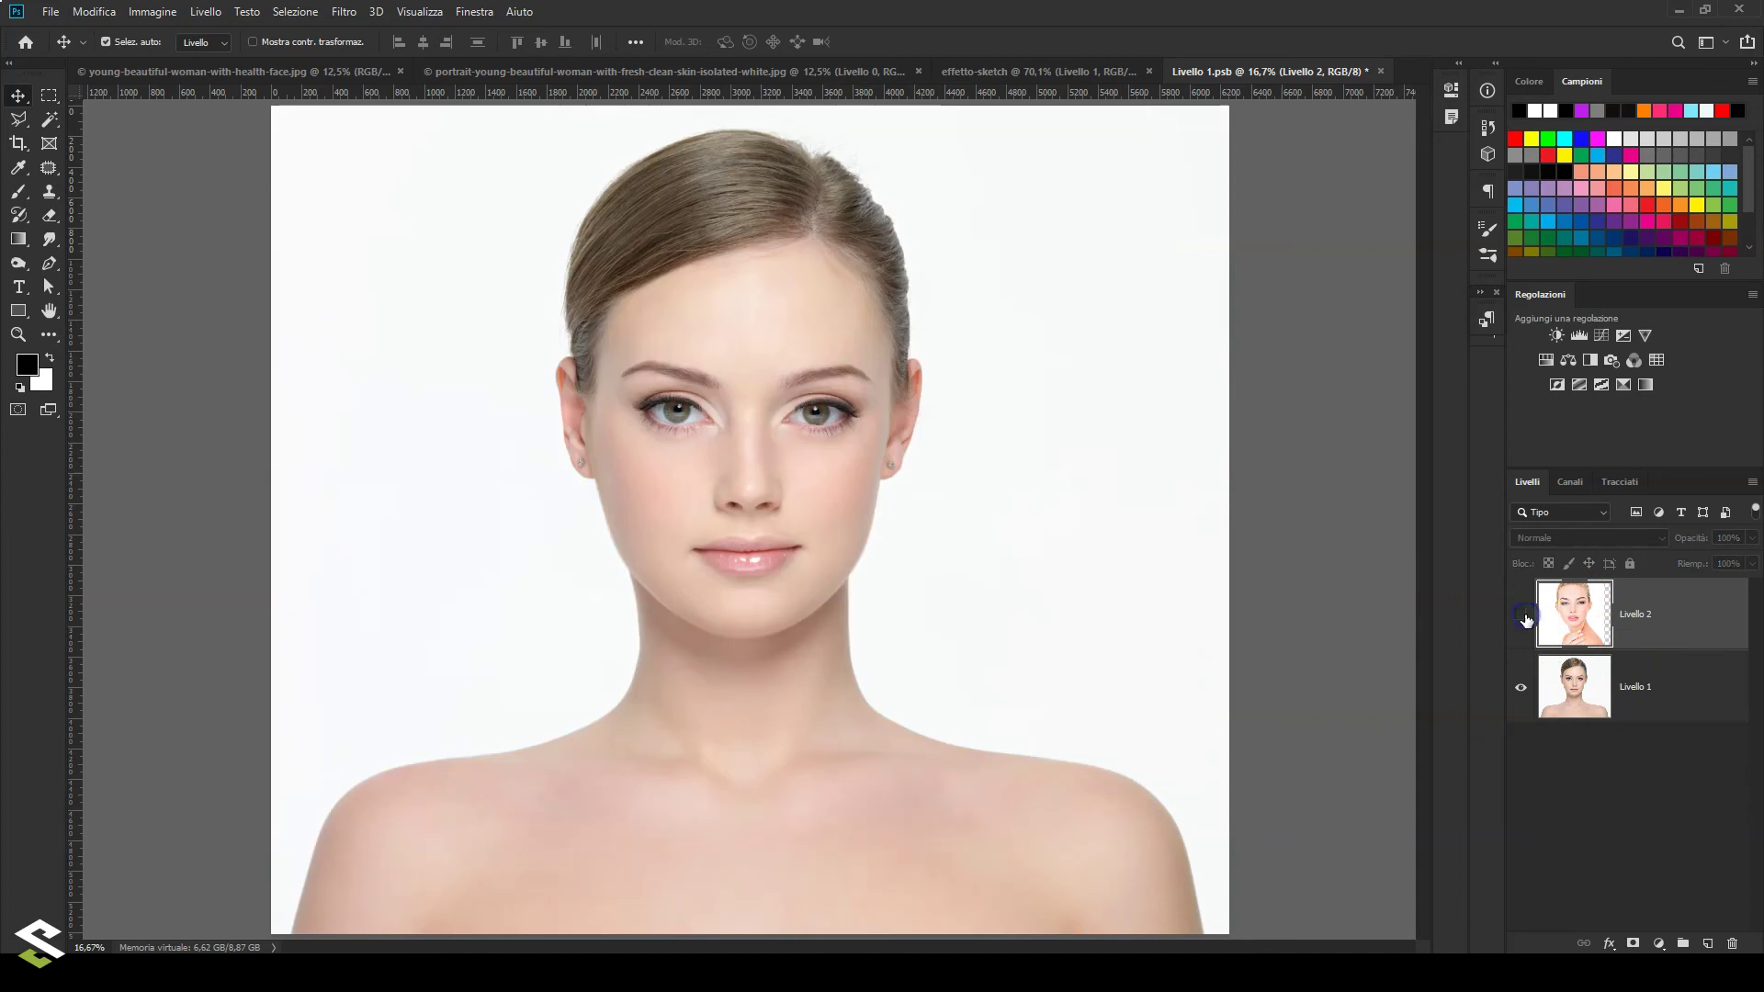
click(1752, 539)
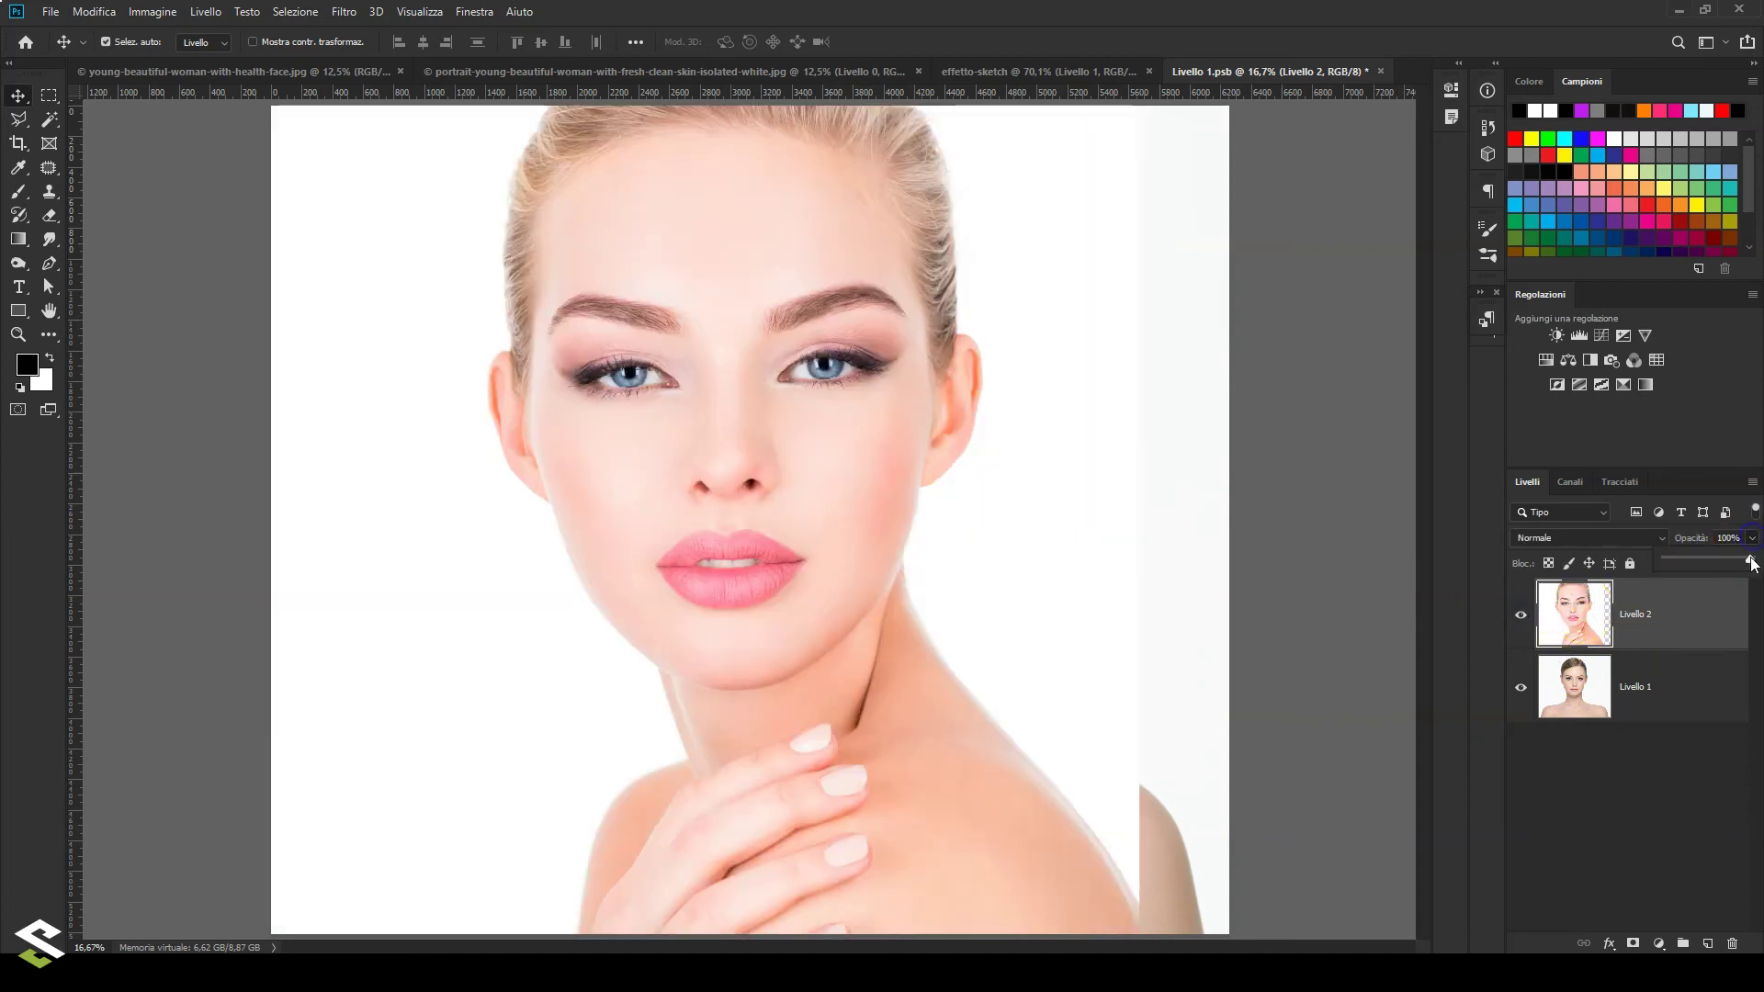
drag(1728, 564, 1723, 563)
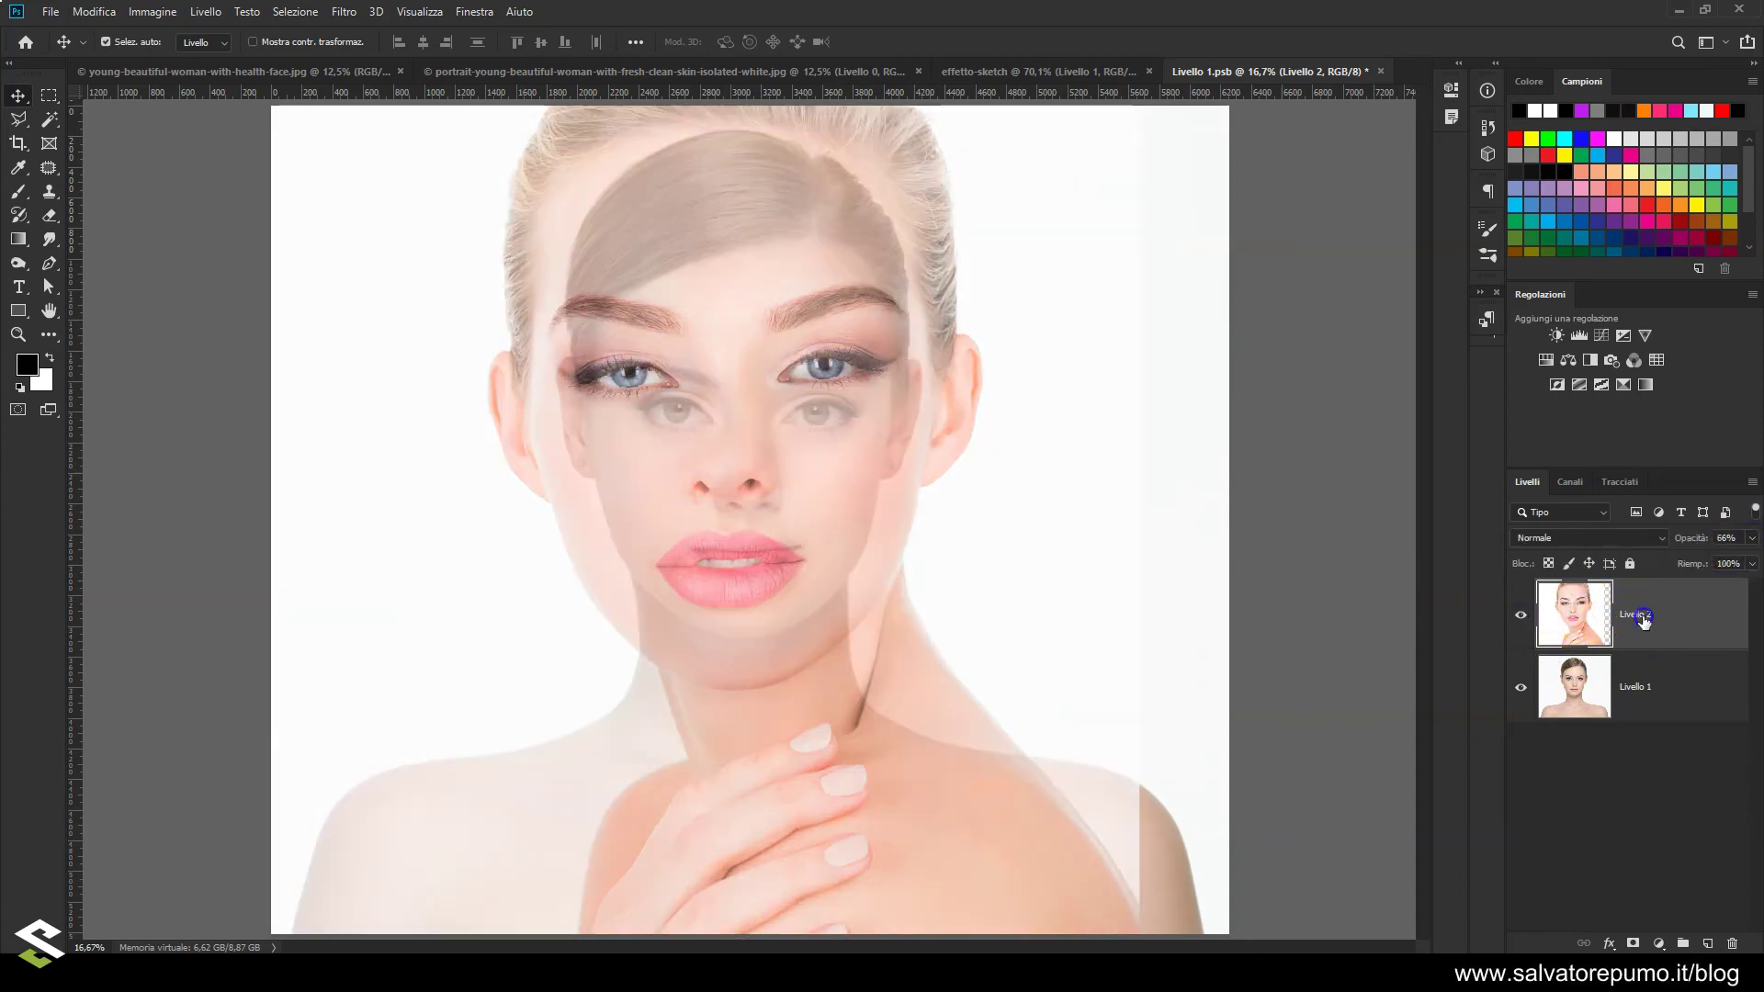
Scale the second portrait to about 76% and align its face over the first.
key(ctrl+t)
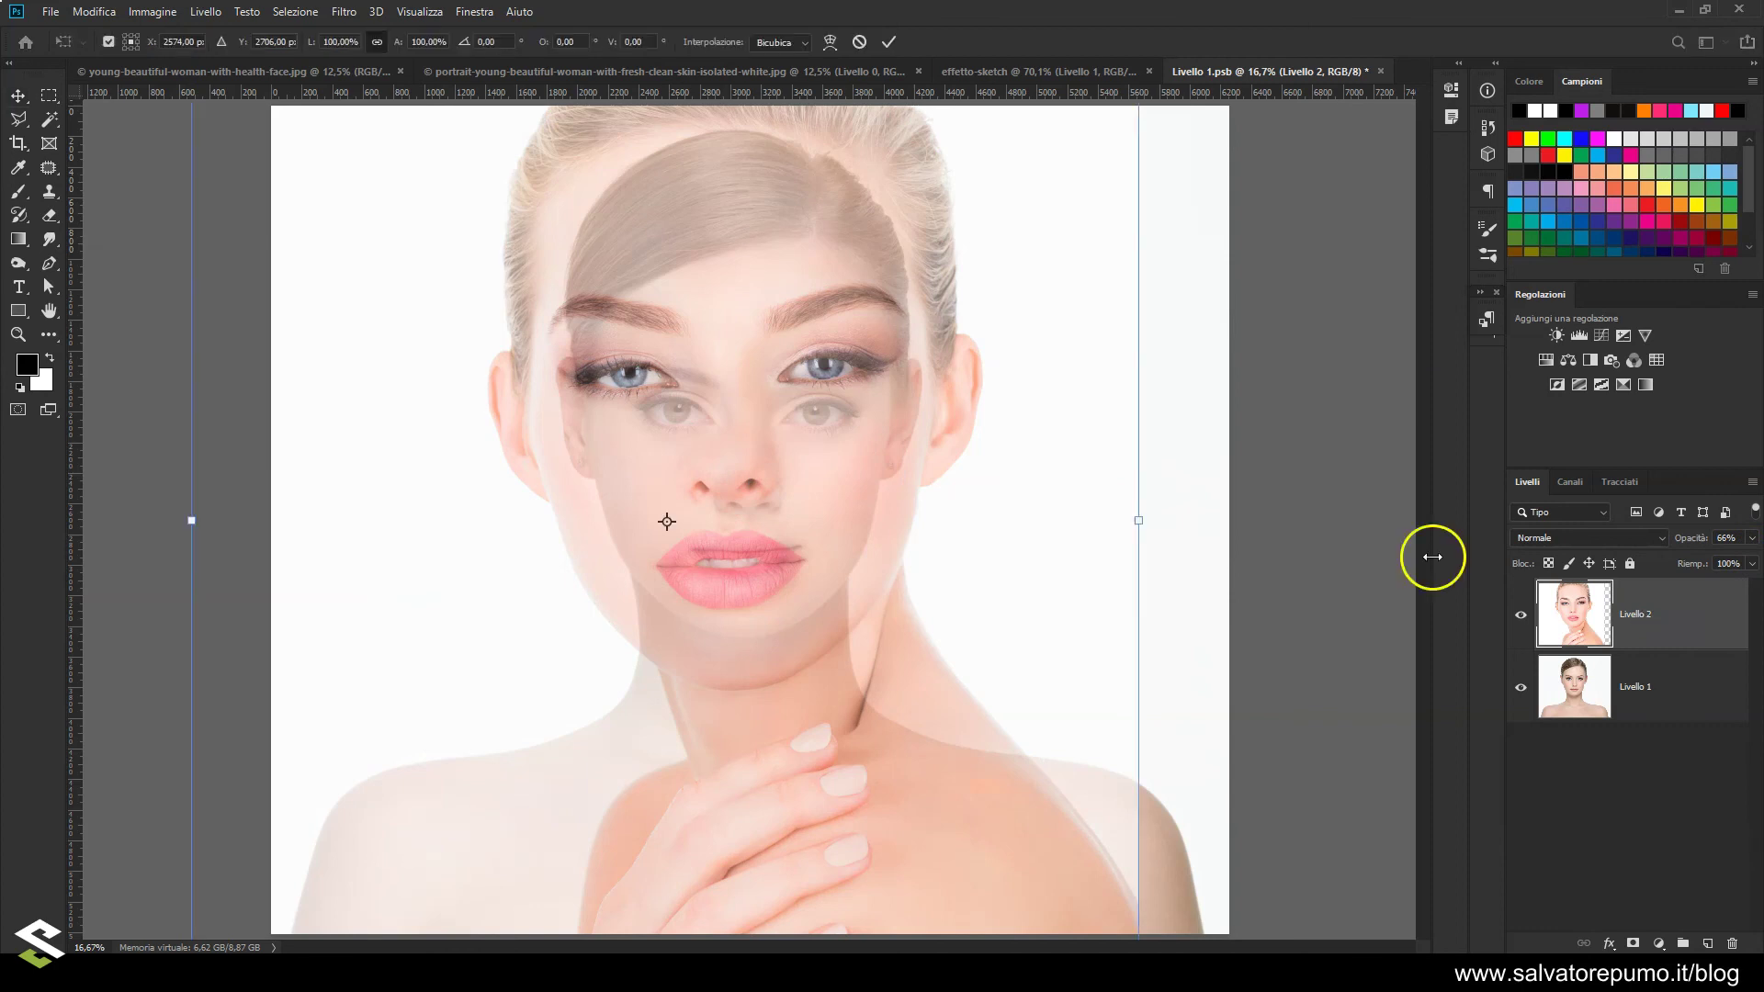
key(ctrl+minus)
drag(329, 108, 482, 280)
drag(823, 499, 767, 415)
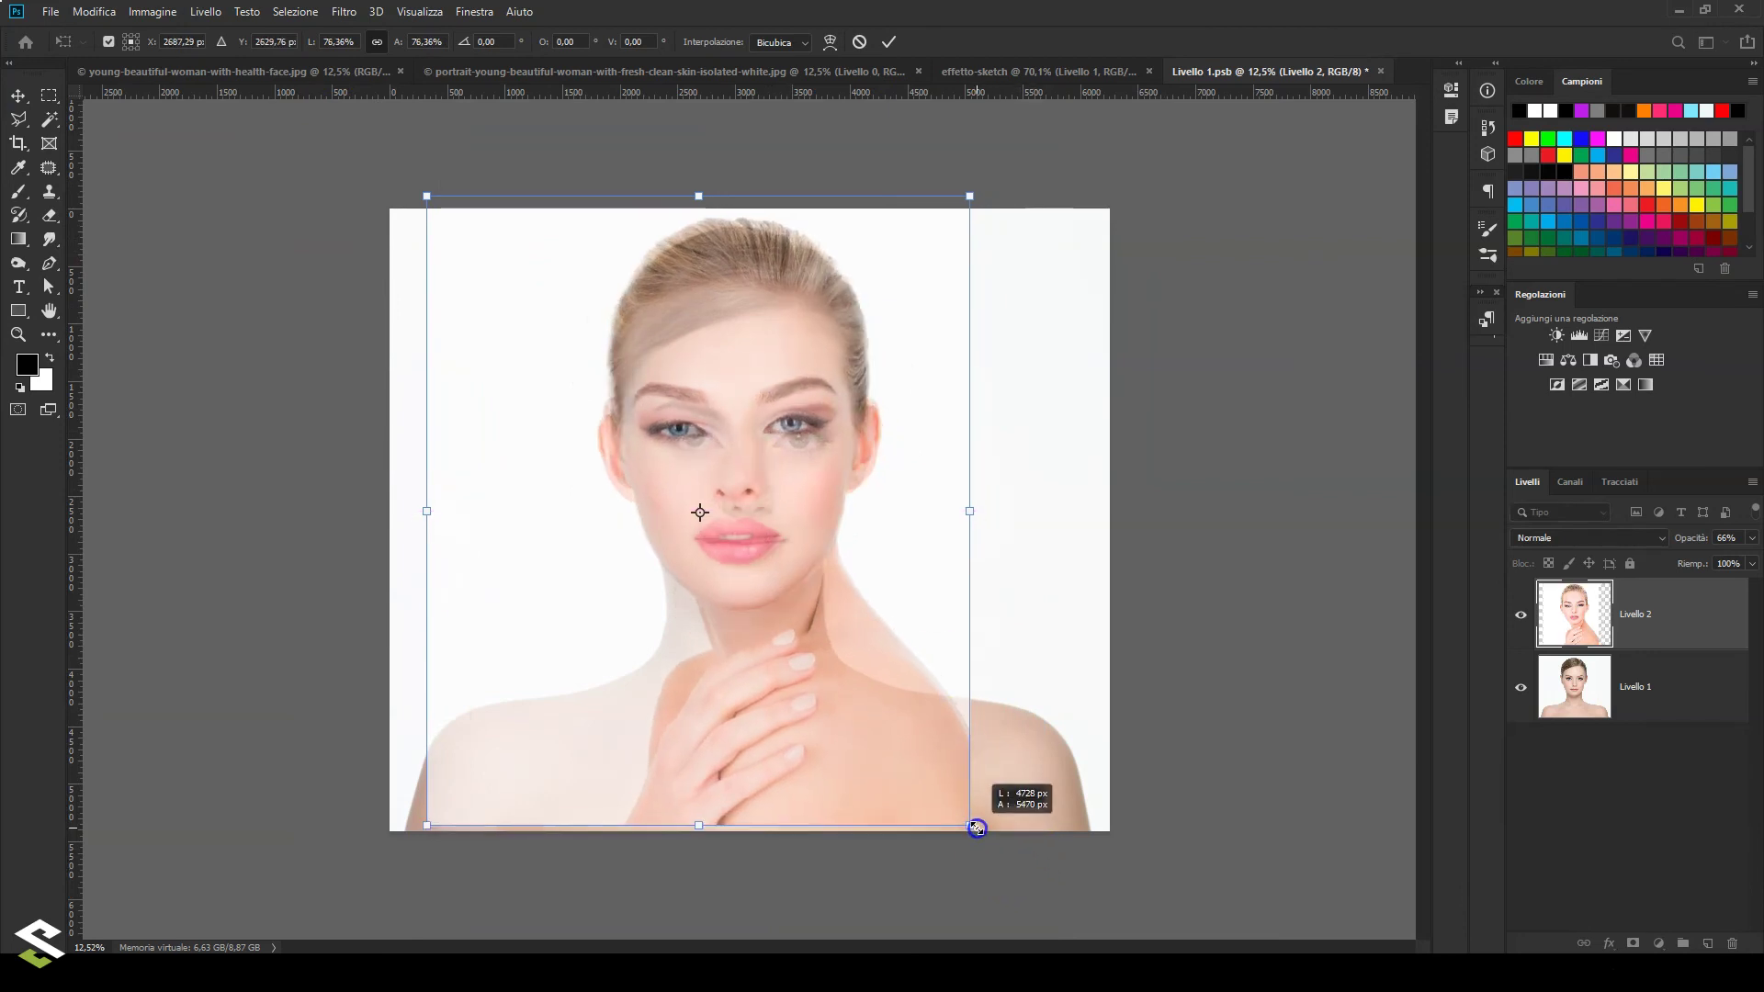
drag(986, 846, 956, 808)
drag(901, 666, 912, 681)
drag(967, 820, 937, 751)
key(Return)
Hide Livello 1, set Livello 2 to 100% opacity, and save the smart object.
click(1520, 687)
click(1750, 538)
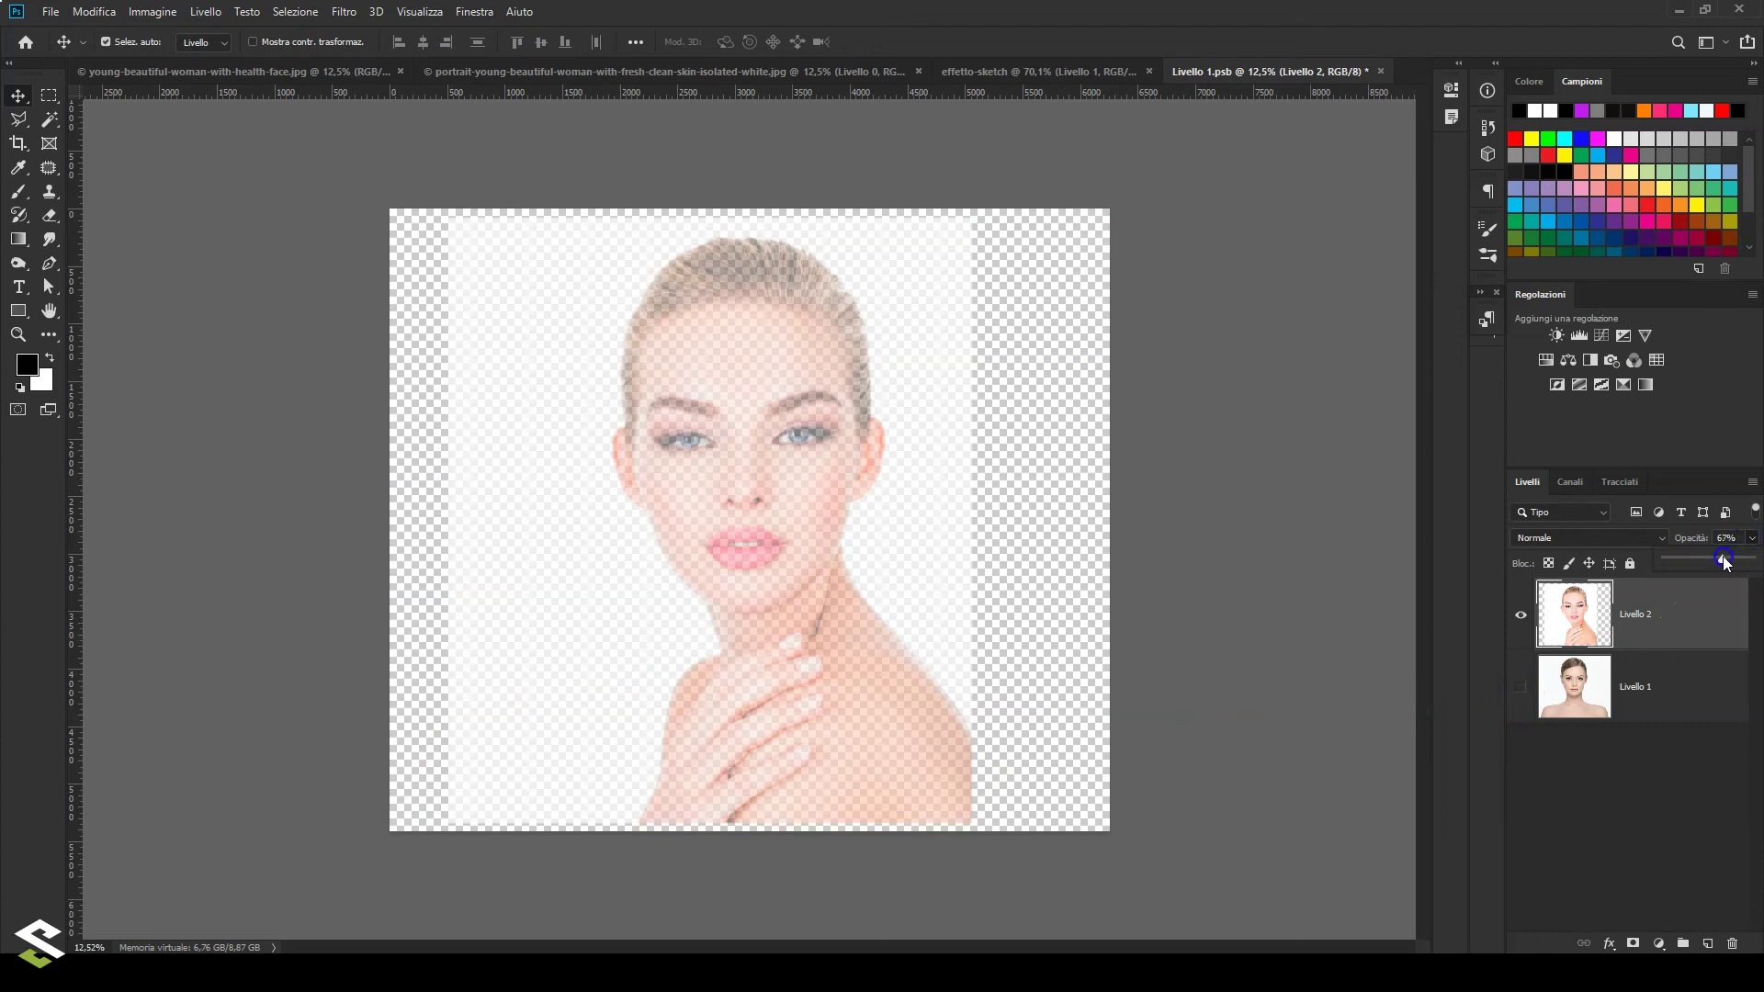
click(1090, 428)
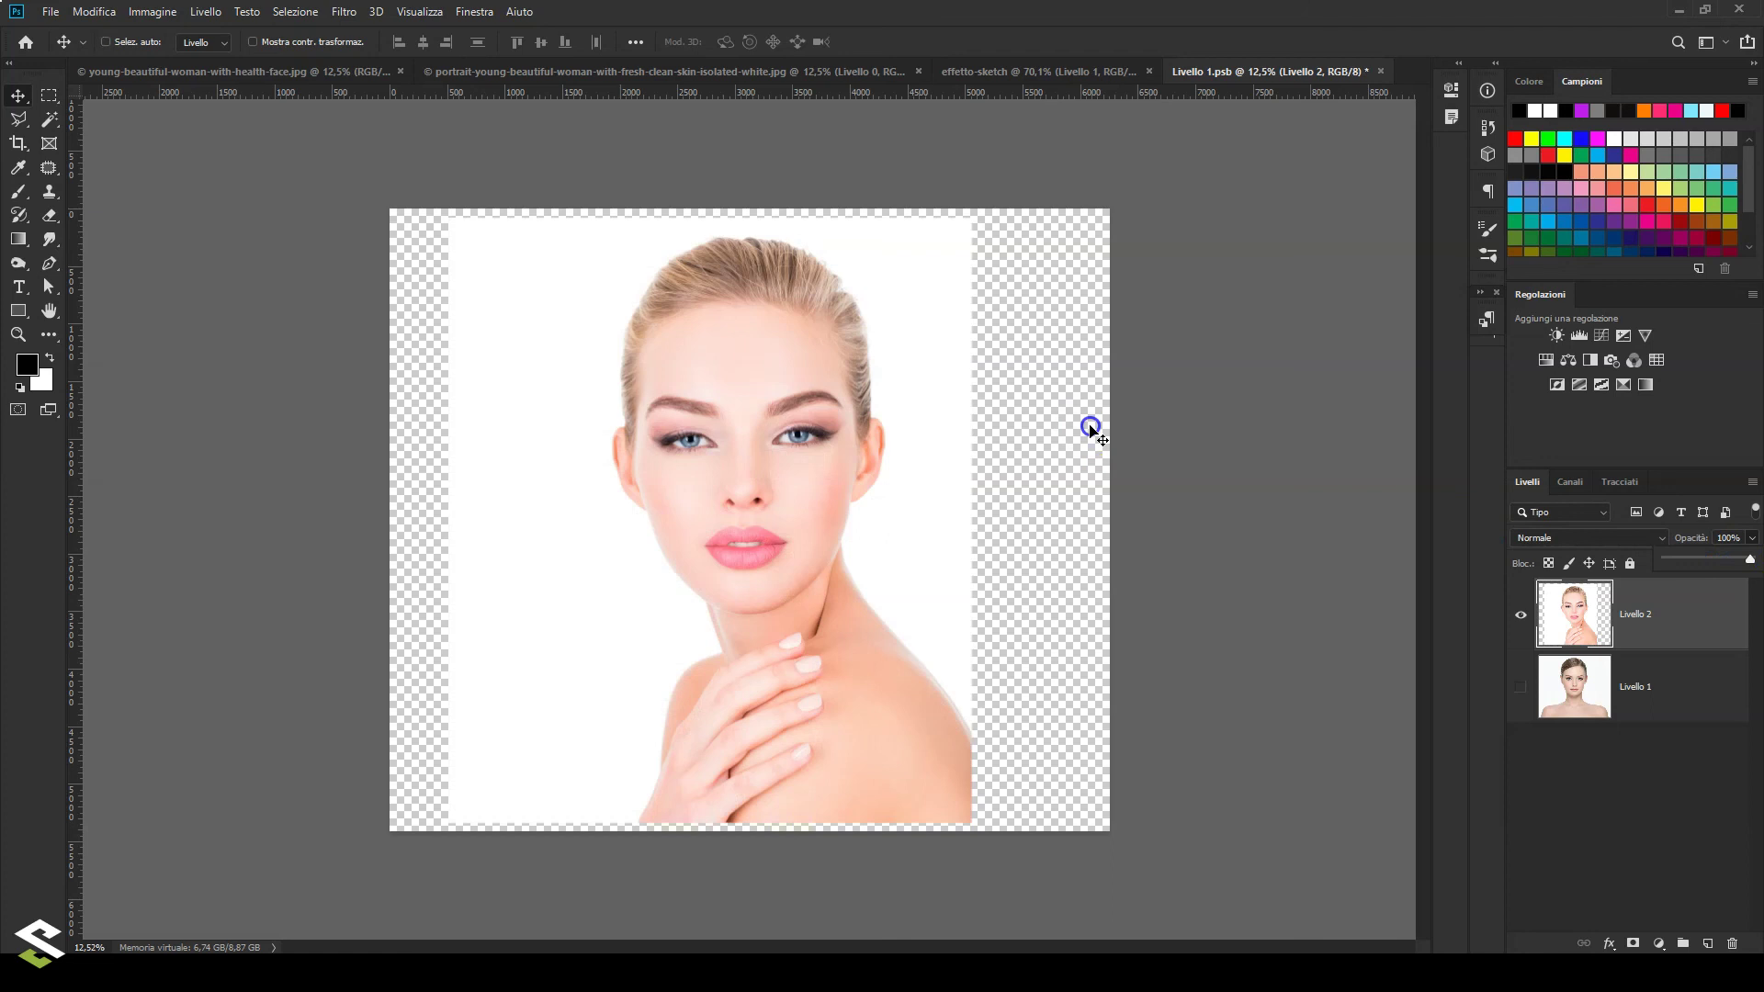
key(ctrl+s)
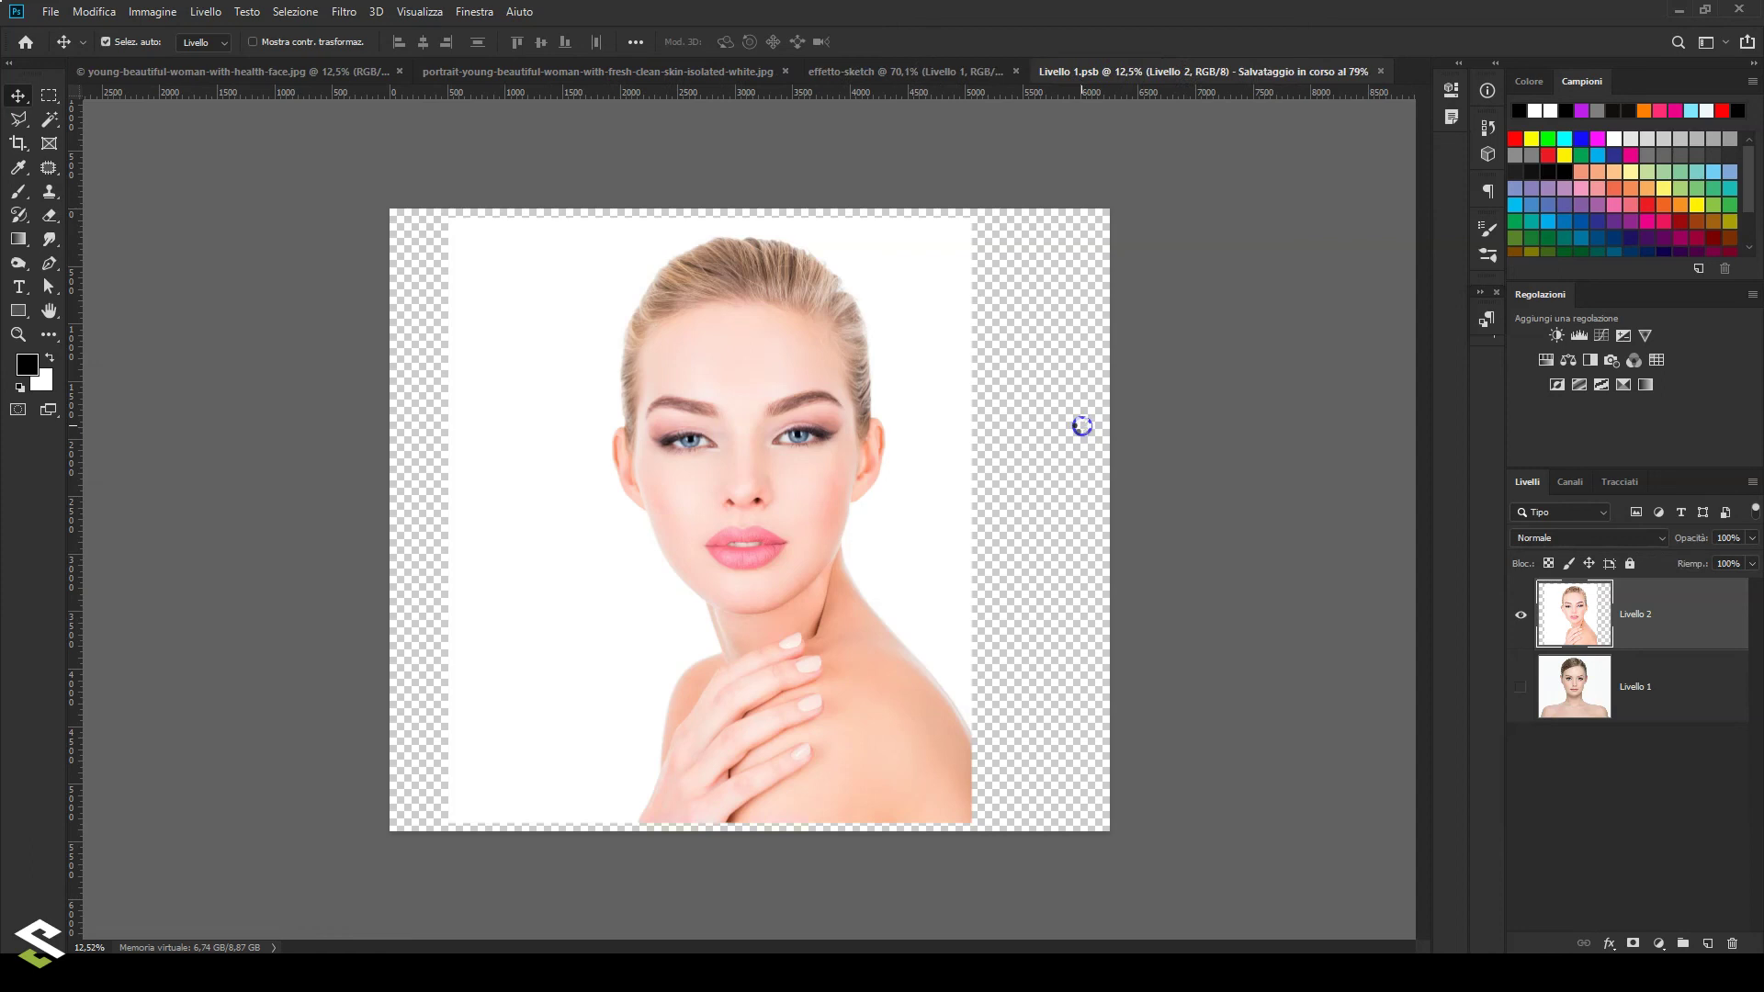
Return to the effetto-sketch document and zoom out to view the second face in the sketch.
click(1008, 74)
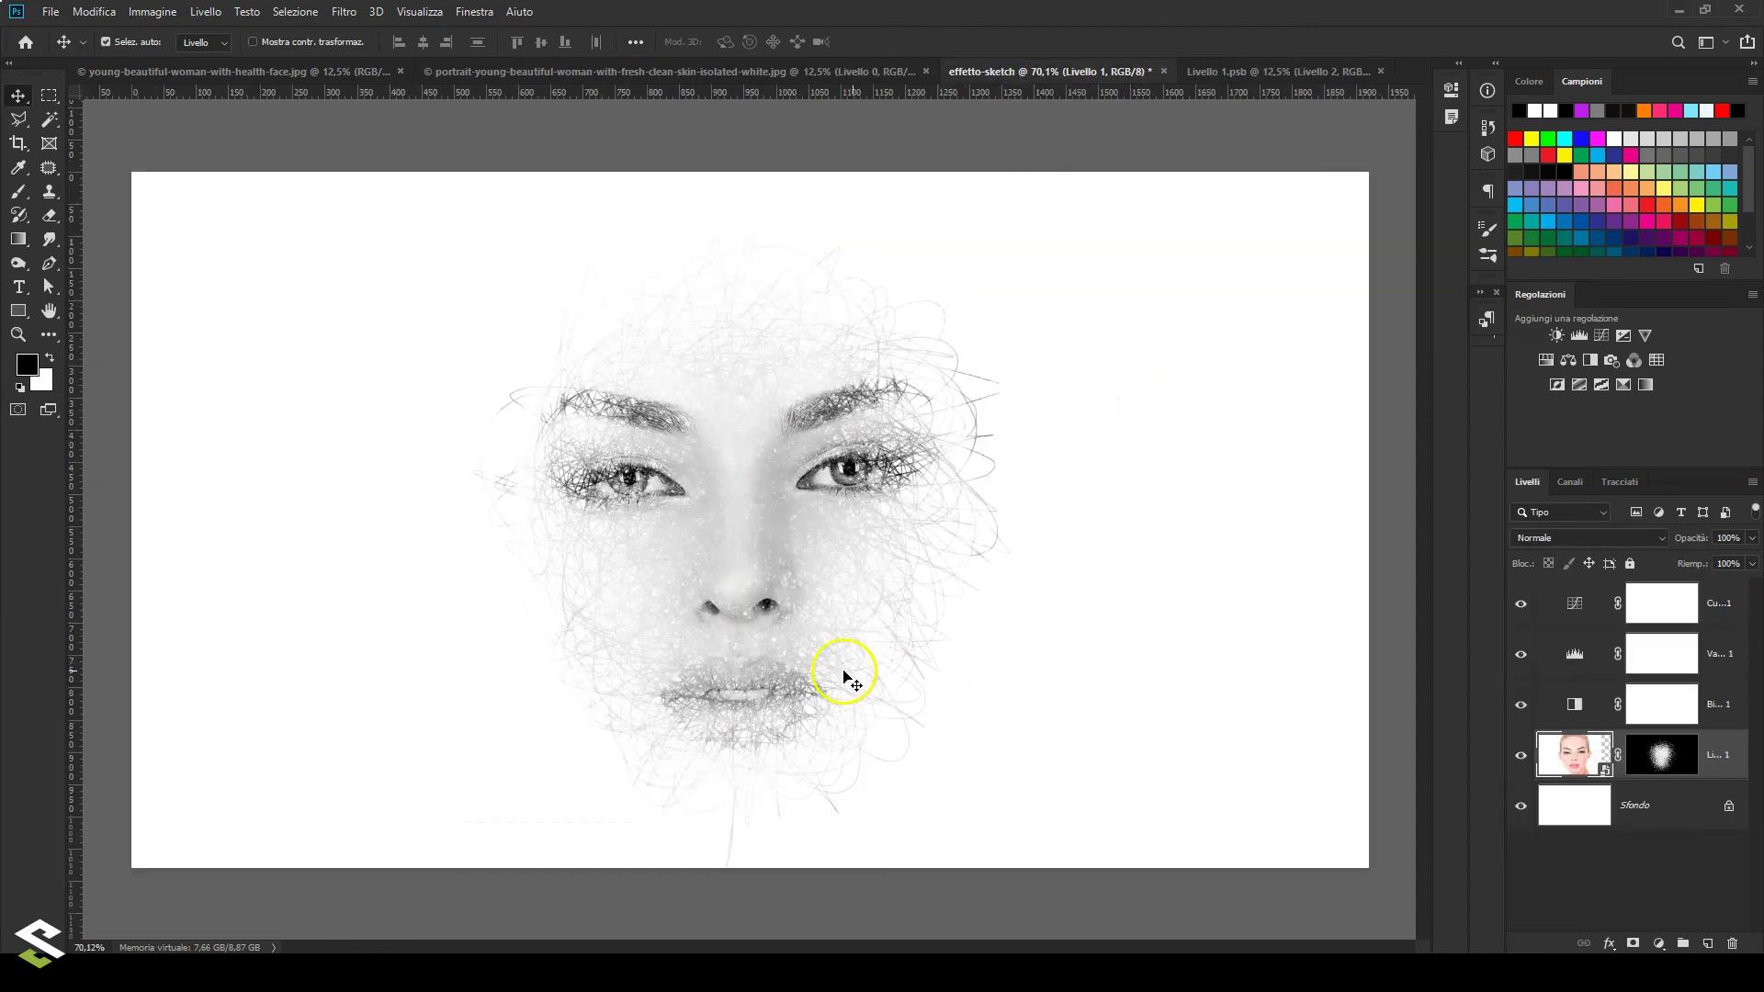
scroll(588, 679, down, 1)
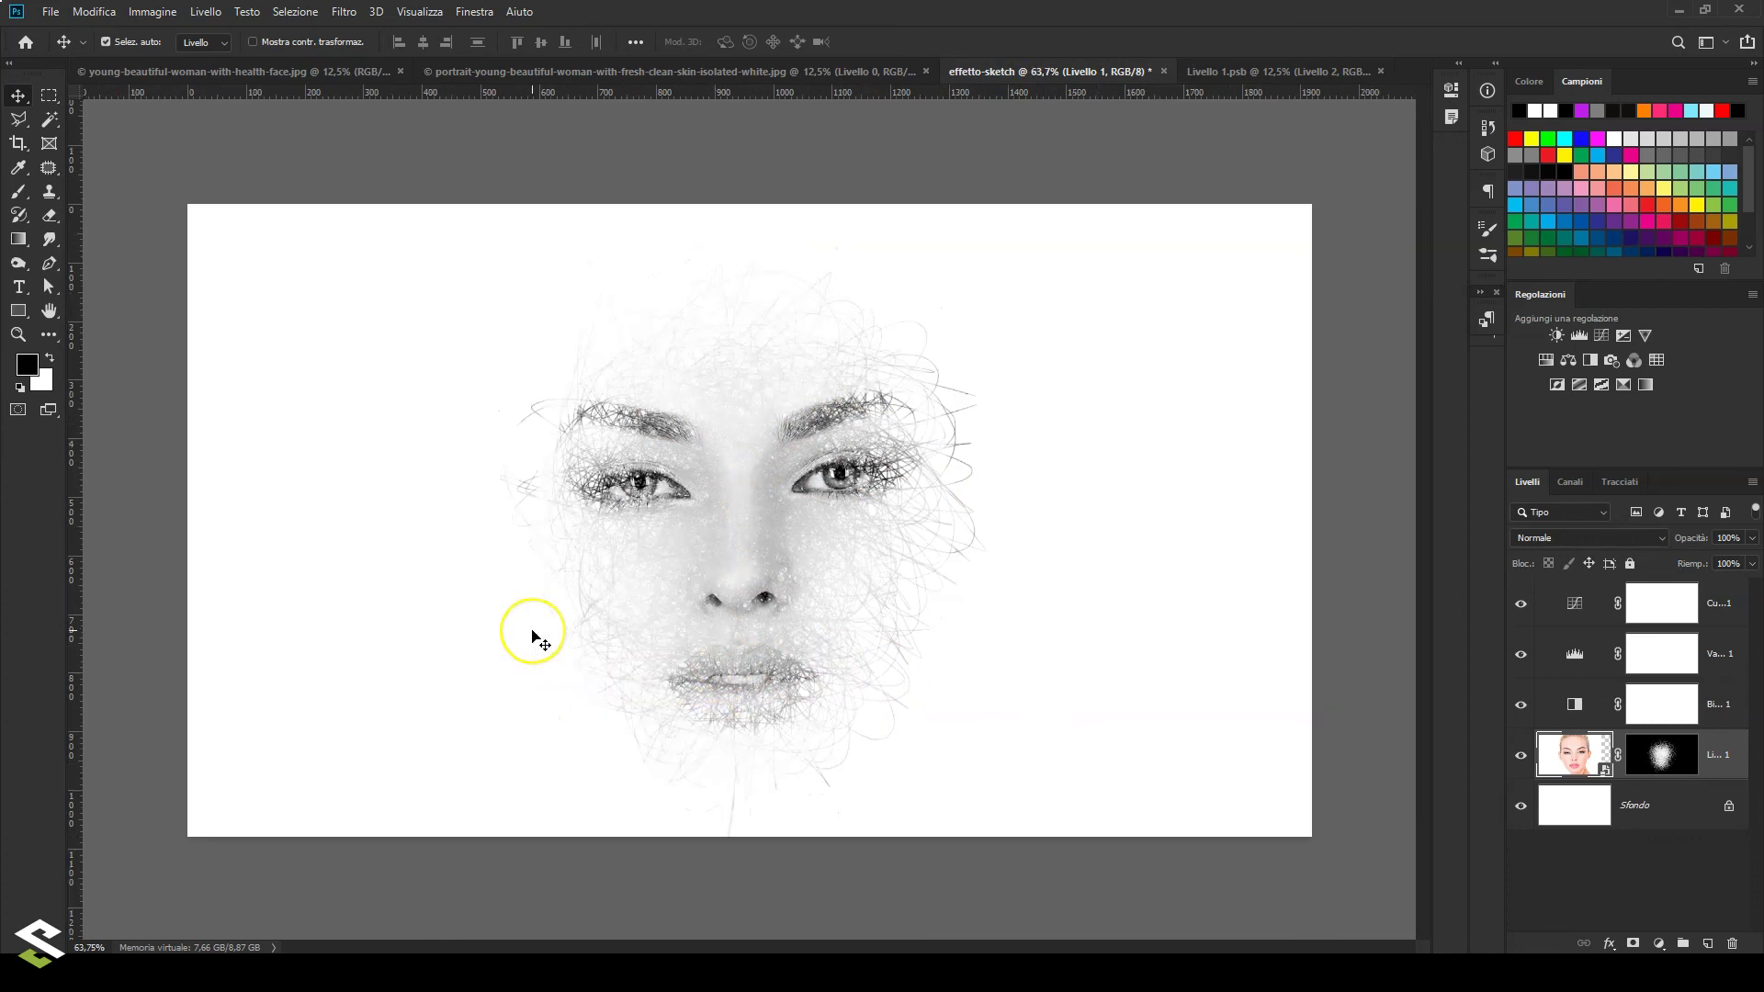
scroll(535, 636, down, 1)
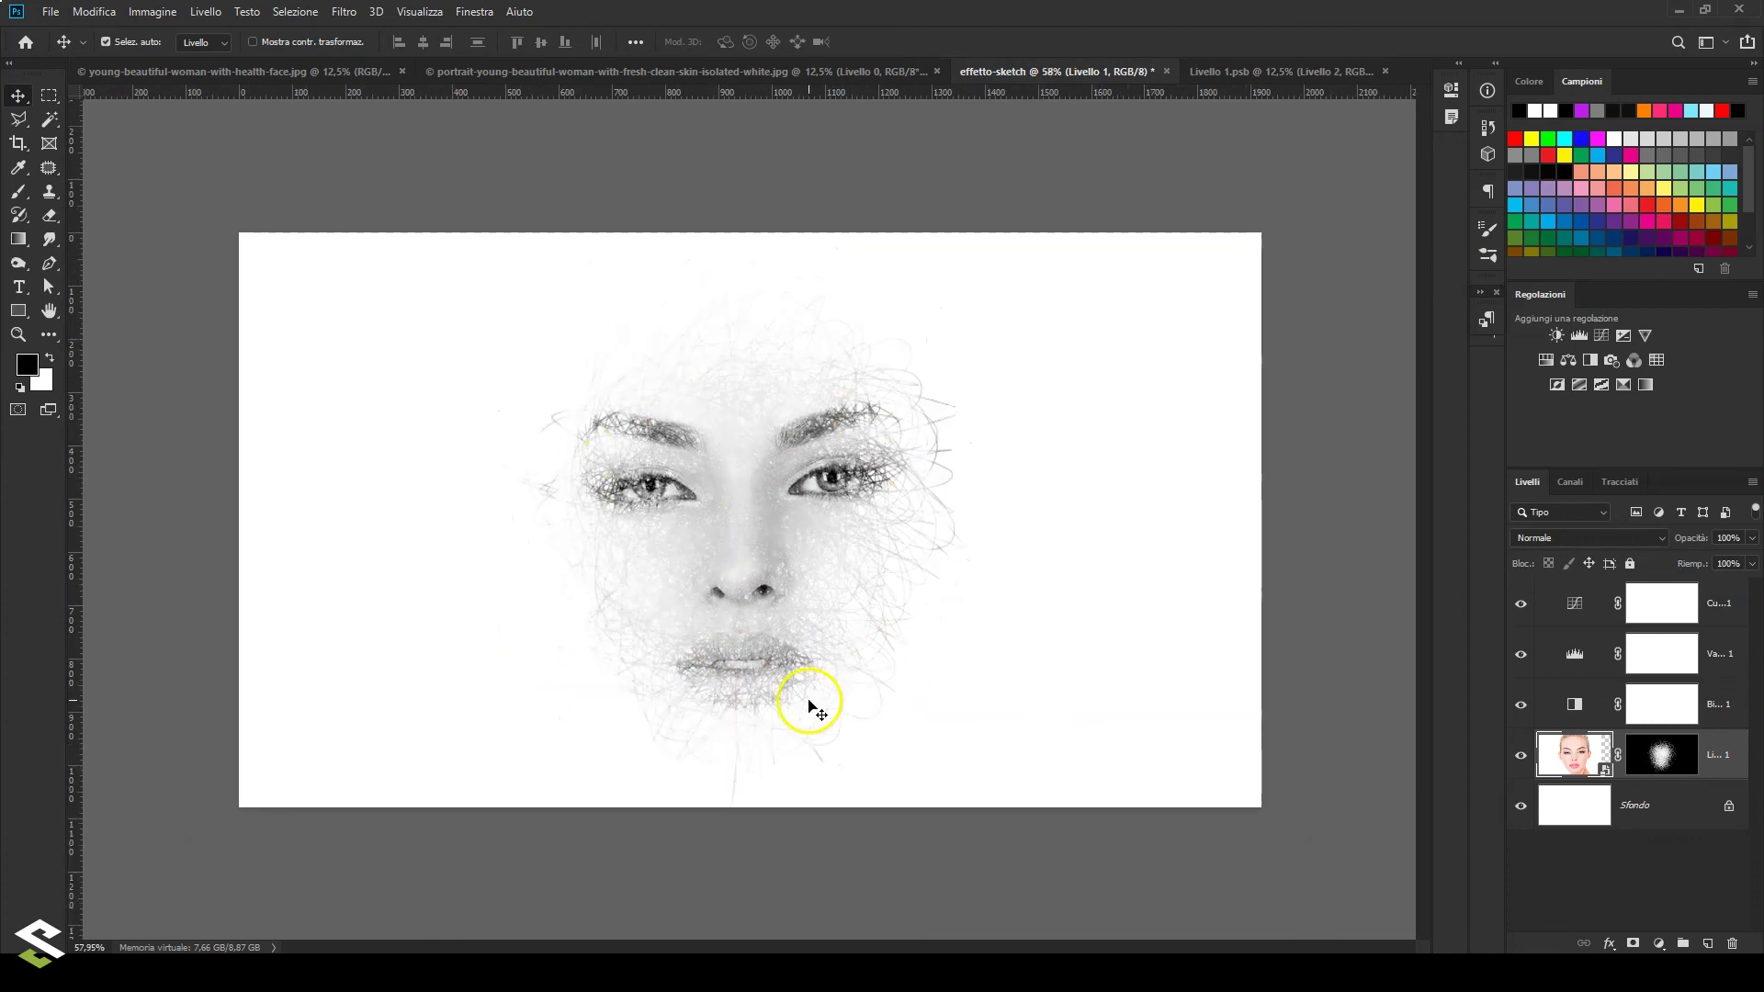